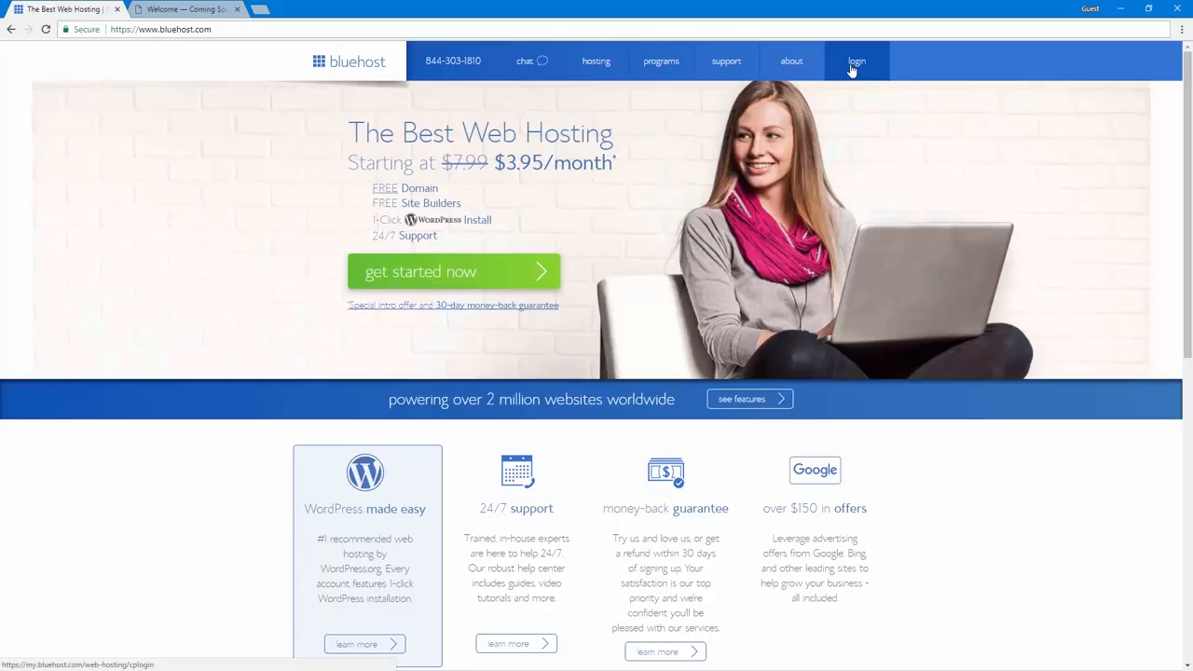
# - Go to the Bluehost account's site list and log in to WordPress for the Welcome site
pyautogui.click(851, 70)
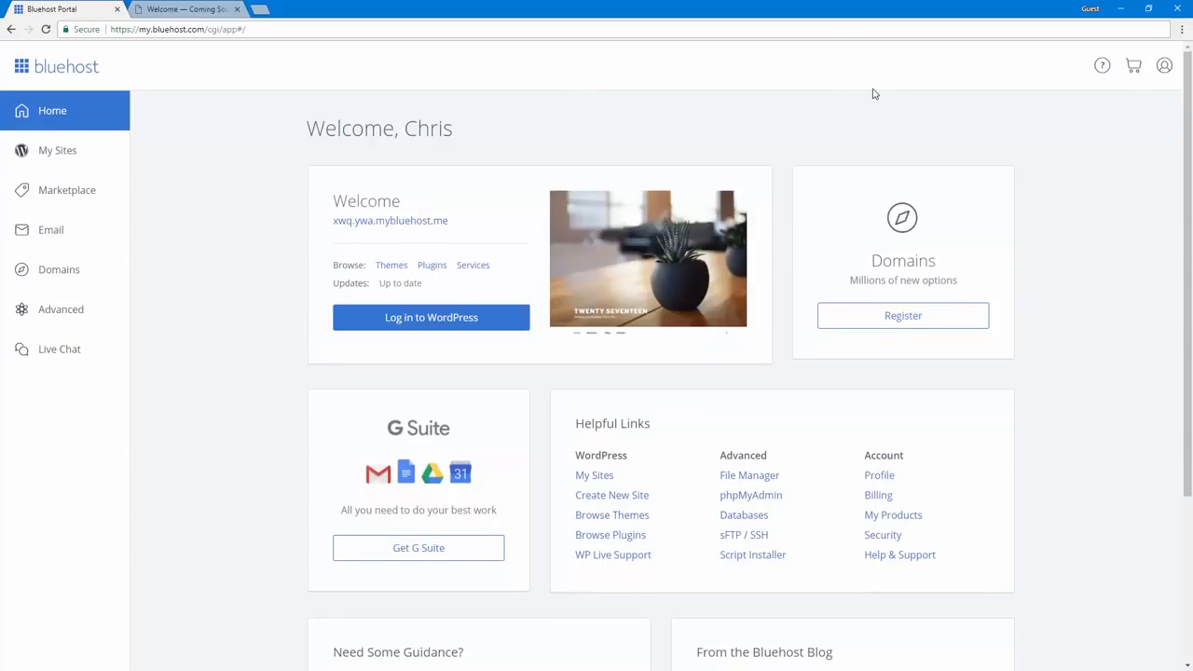
pyautogui.click(59, 155)
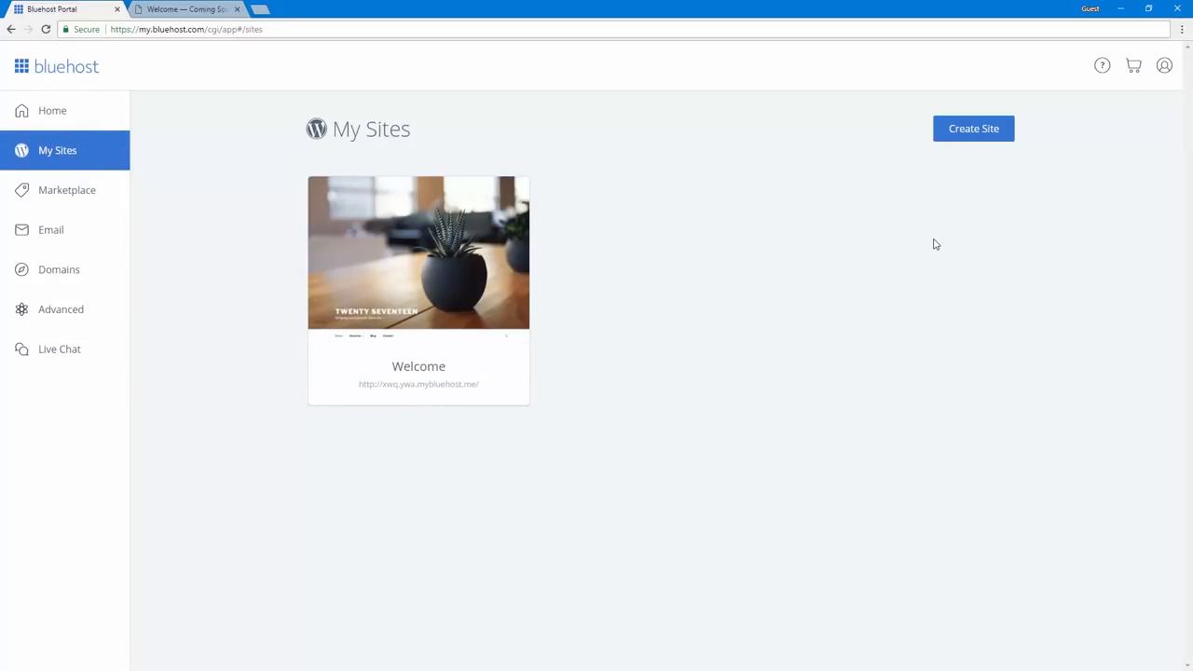
pyautogui.moveTo(526, 296)
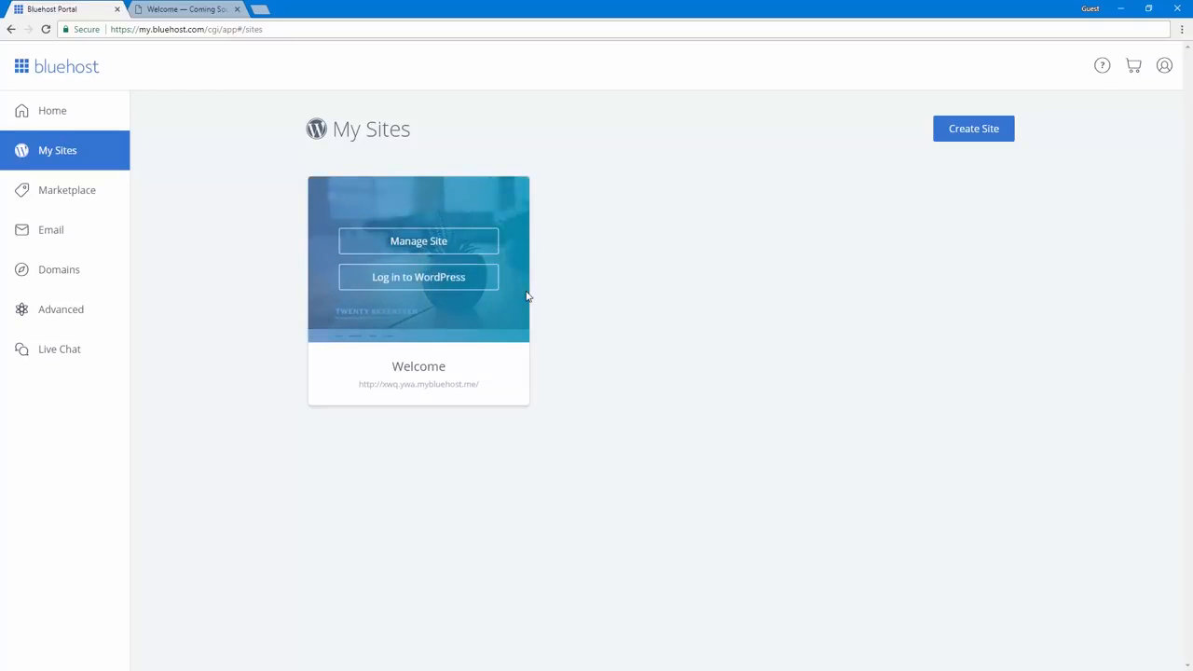
pyautogui.click(367, 282)
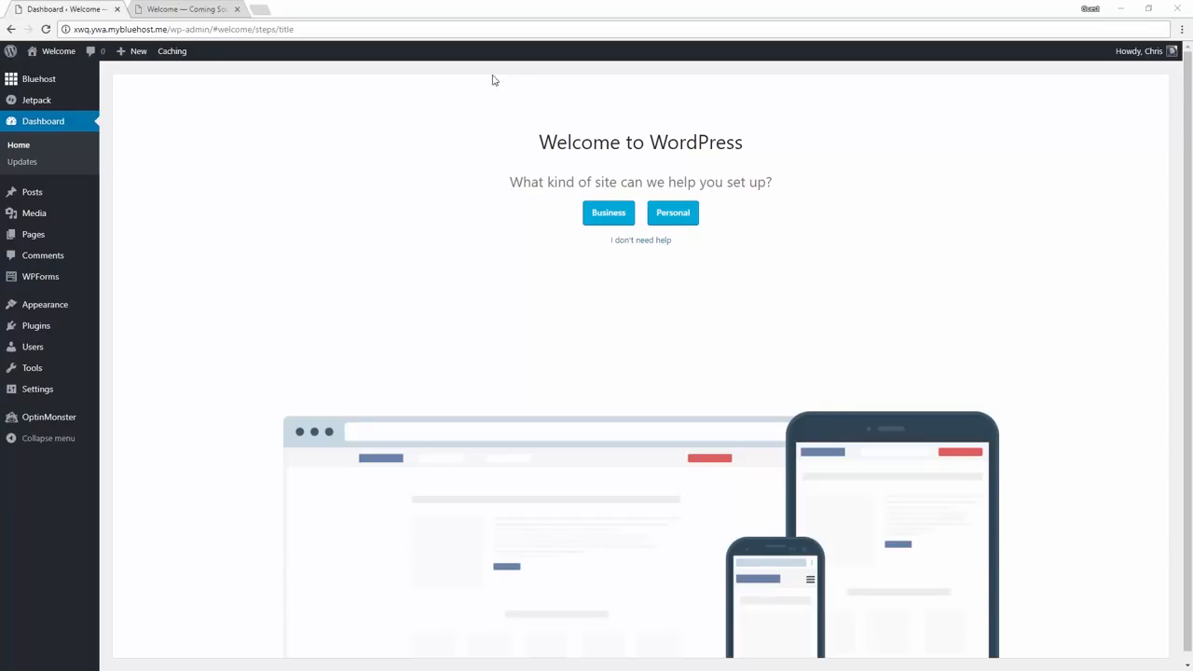
# - Choose a personal site in the setup wizard and name it "Miles Photography" with the description "Capture it all."
pyautogui.click(546, 183)
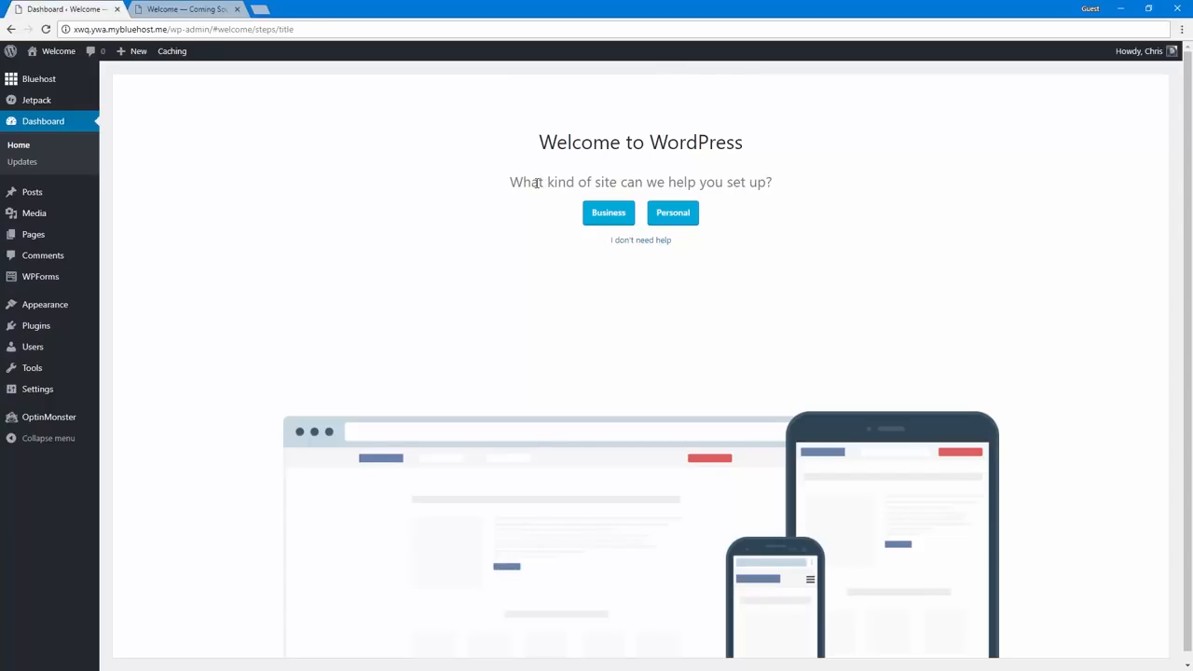
pyautogui.click(673, 213)
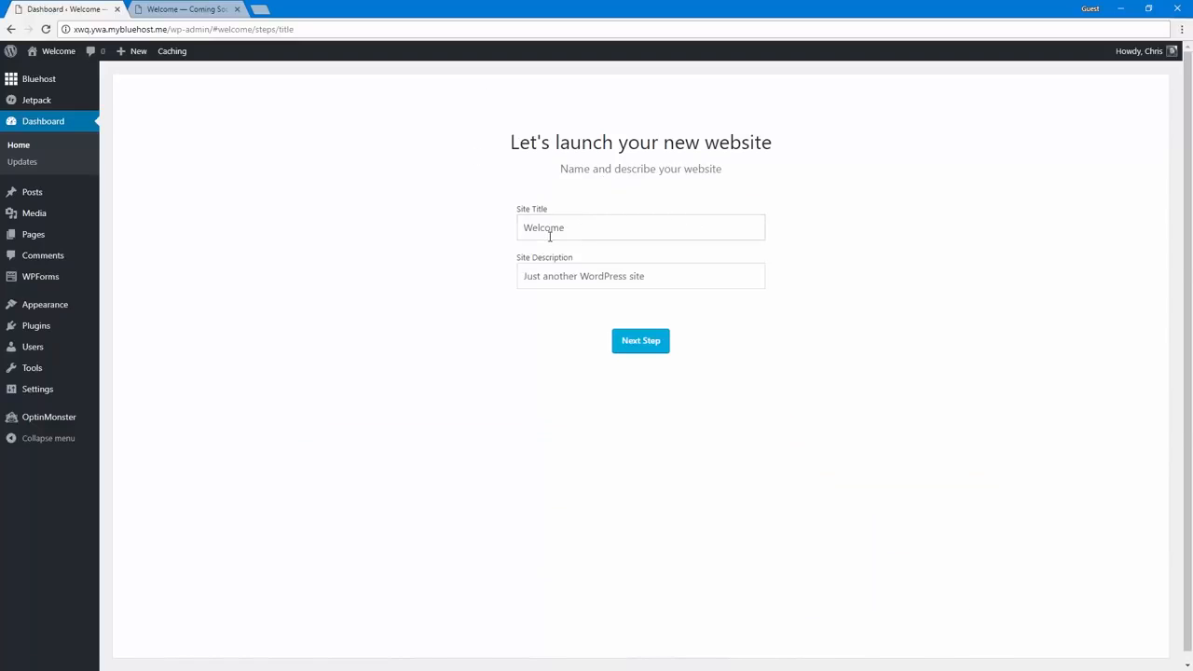
pyautogui.doubleClick(605, 229)
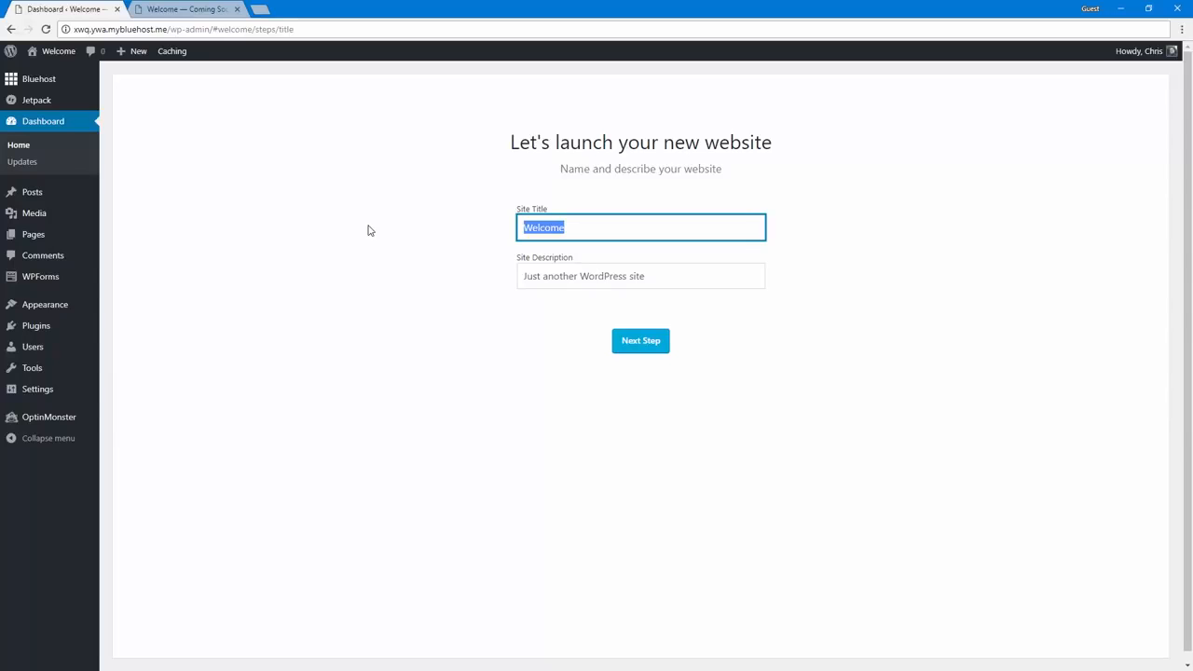
pyautogui.write('Miles Photography')
pyautogui.press('Tab')
pyautogui.press('BackSpace')
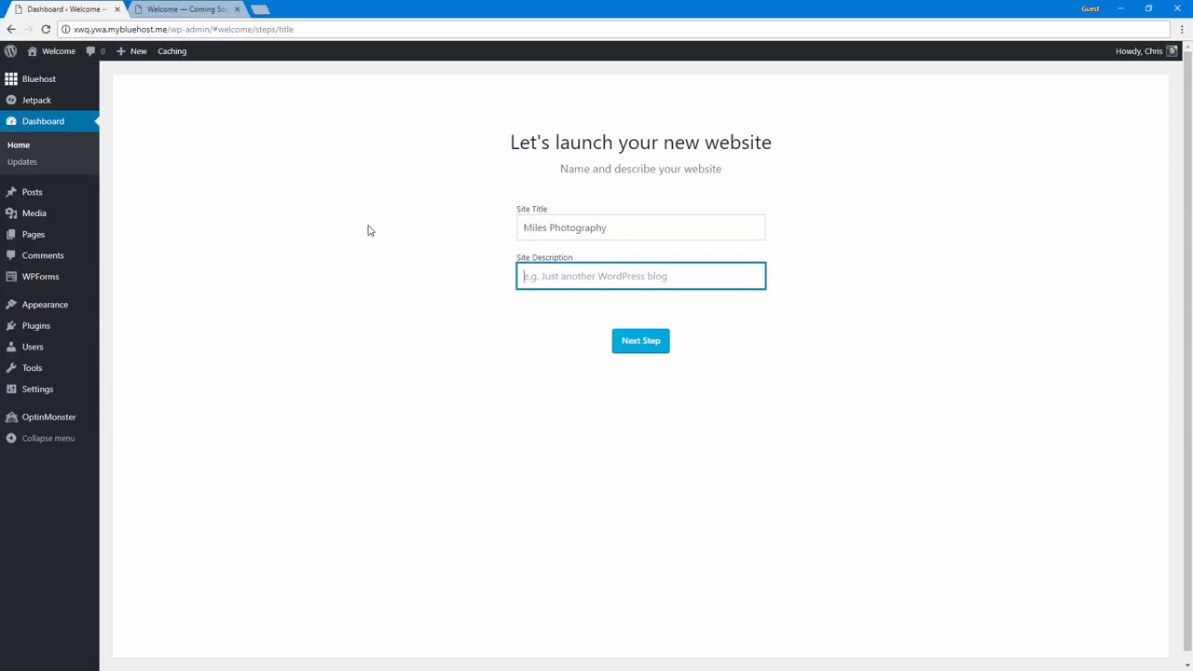
pyautogui.write('Capture it all.')
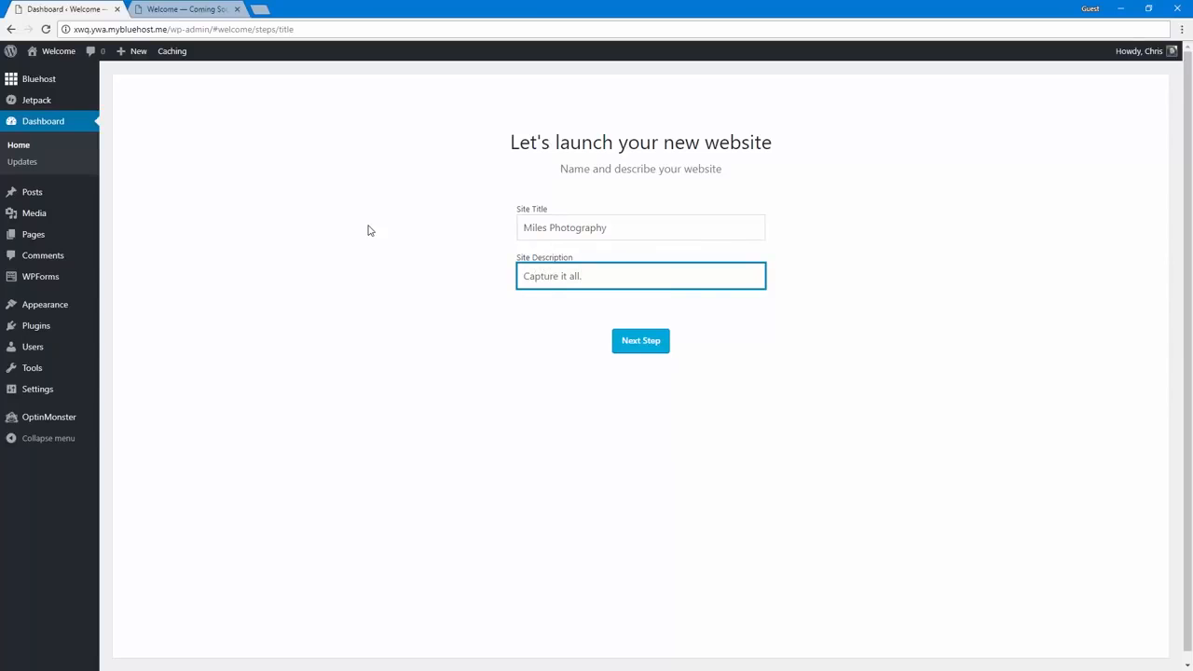
pyautogui.click(368, 230)
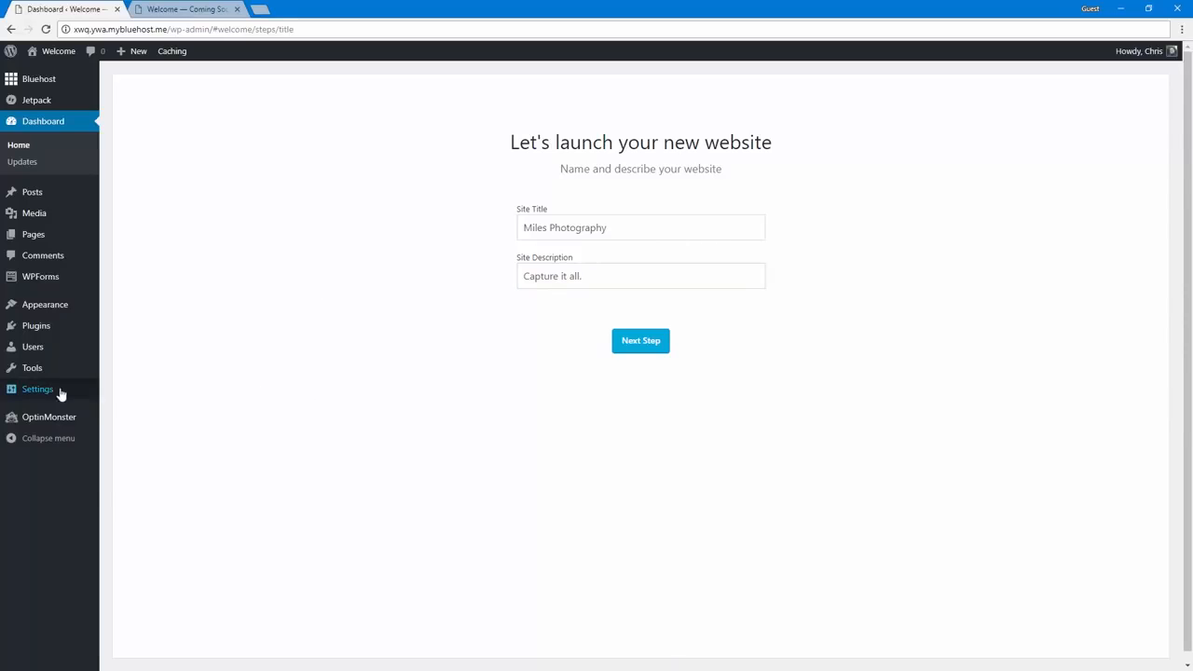
pyautogui.moveTo(58, 394)
pyautogui.click(636, 343)
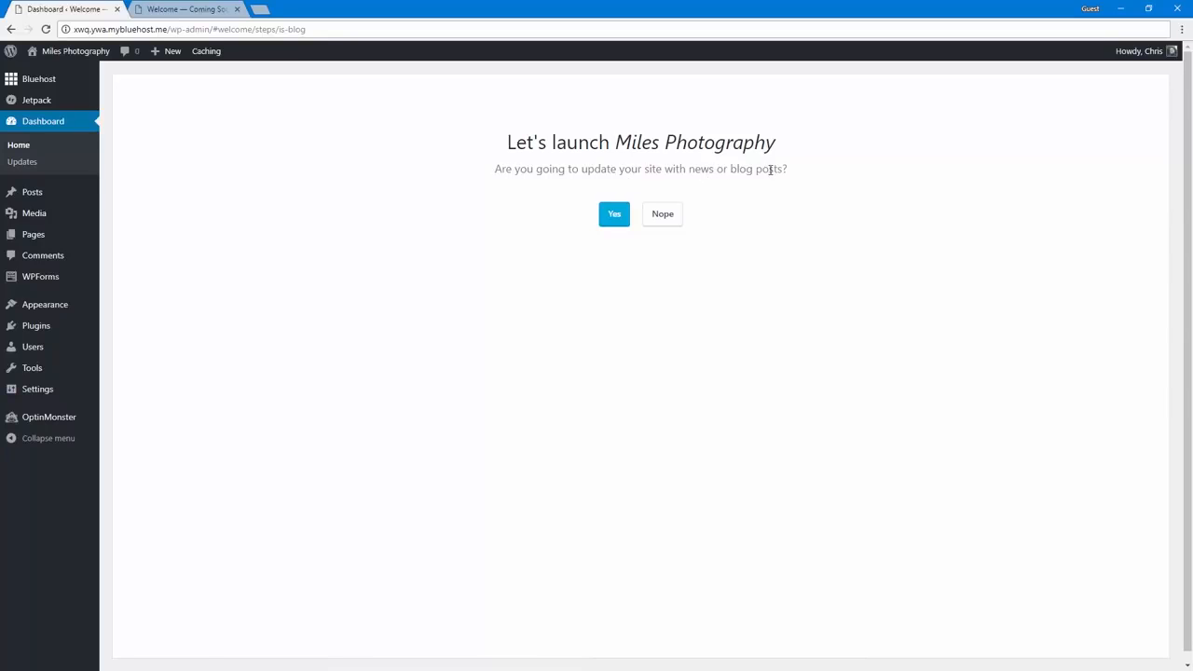
# - Opt for news or blog posts, a static welcome page as the homepage, and a starter "Contact Us" page
pyautogui.click(609, 213)
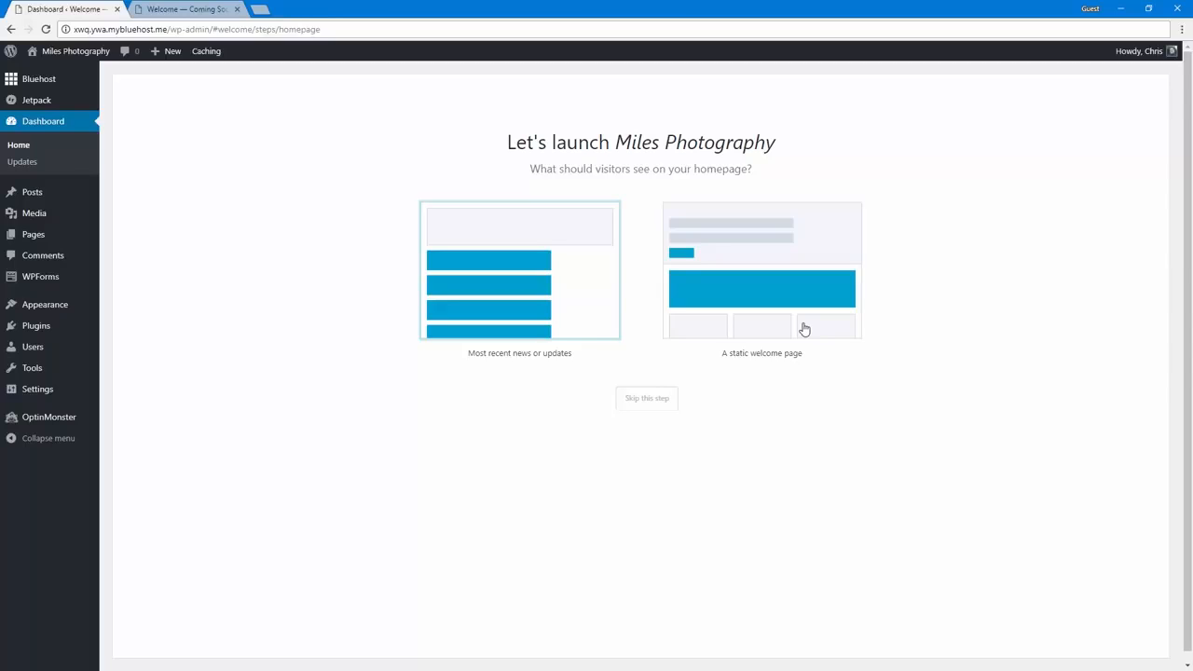
pyautogui.click(777, 310)
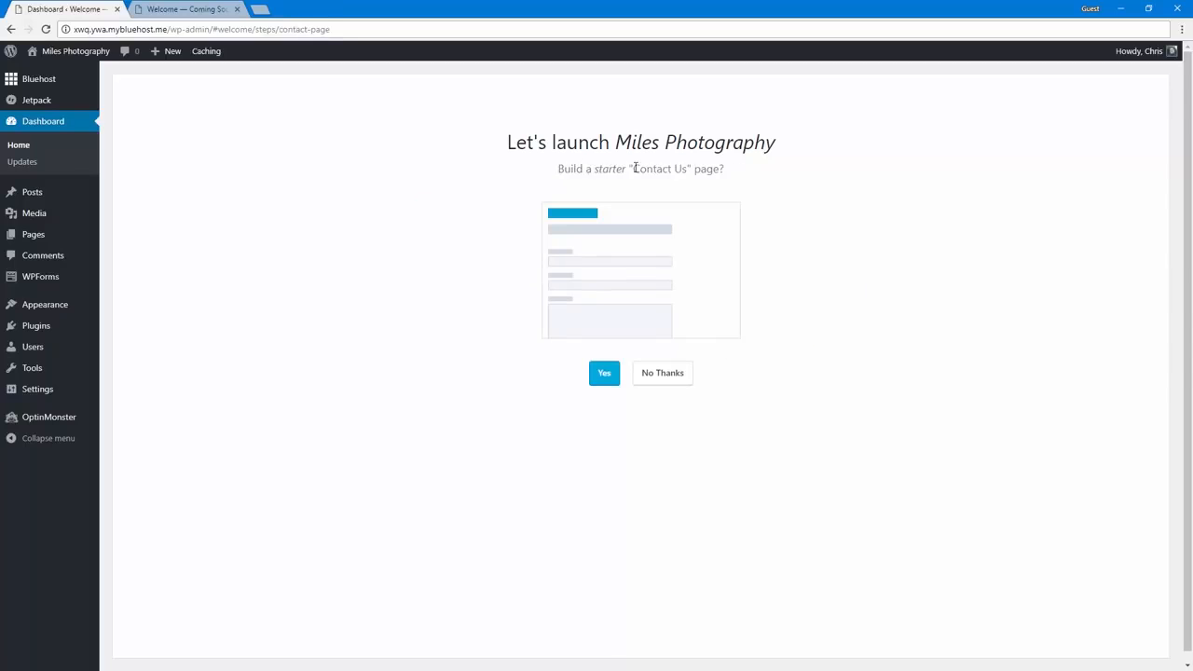
pyautogui.click(604, 373)
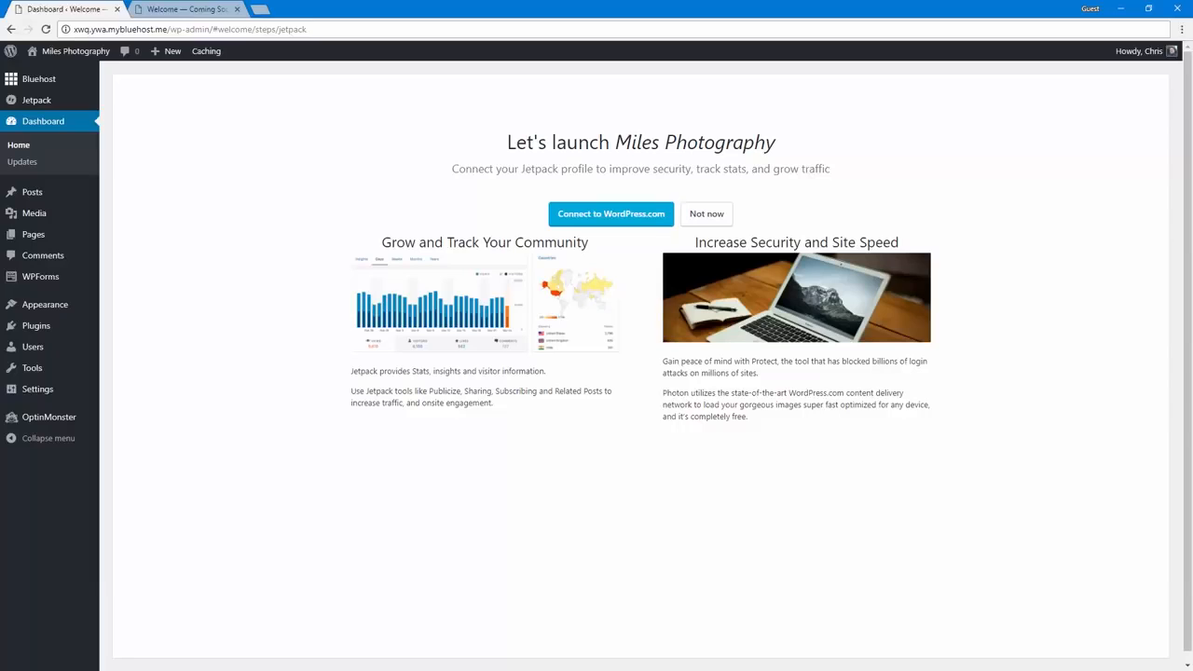
# - Connect Jetpack to WordPress.com and approve the connection for the Miles Photography site
pyautogui.click(597, 218)
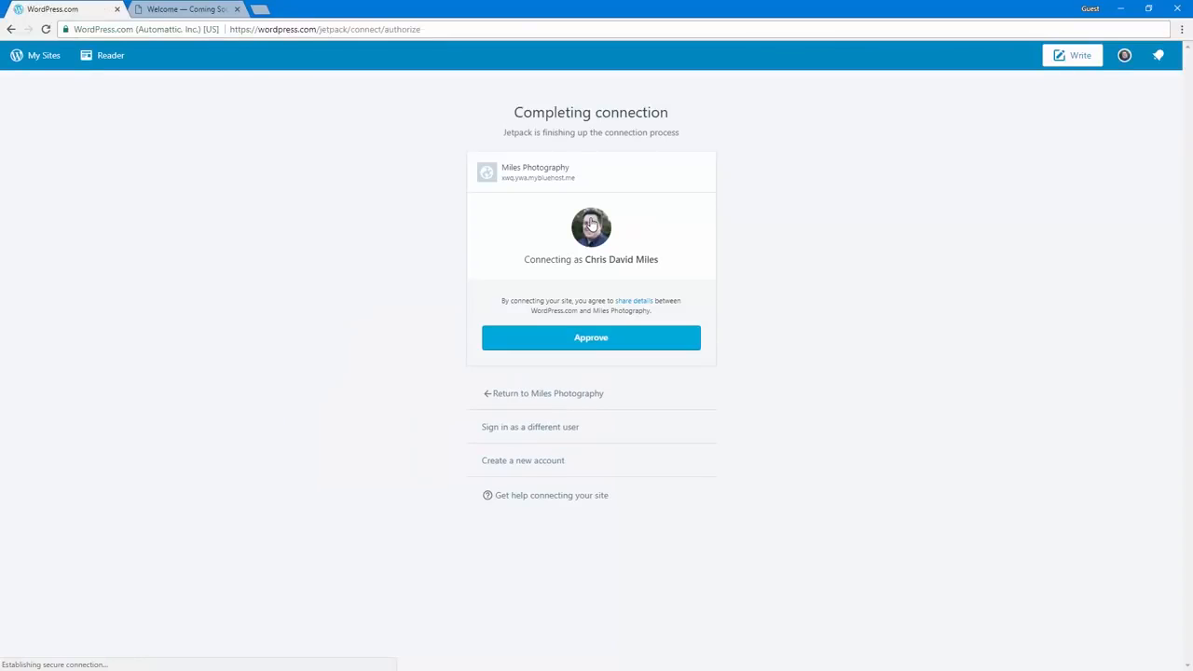
pyautogui.click(583, 344)
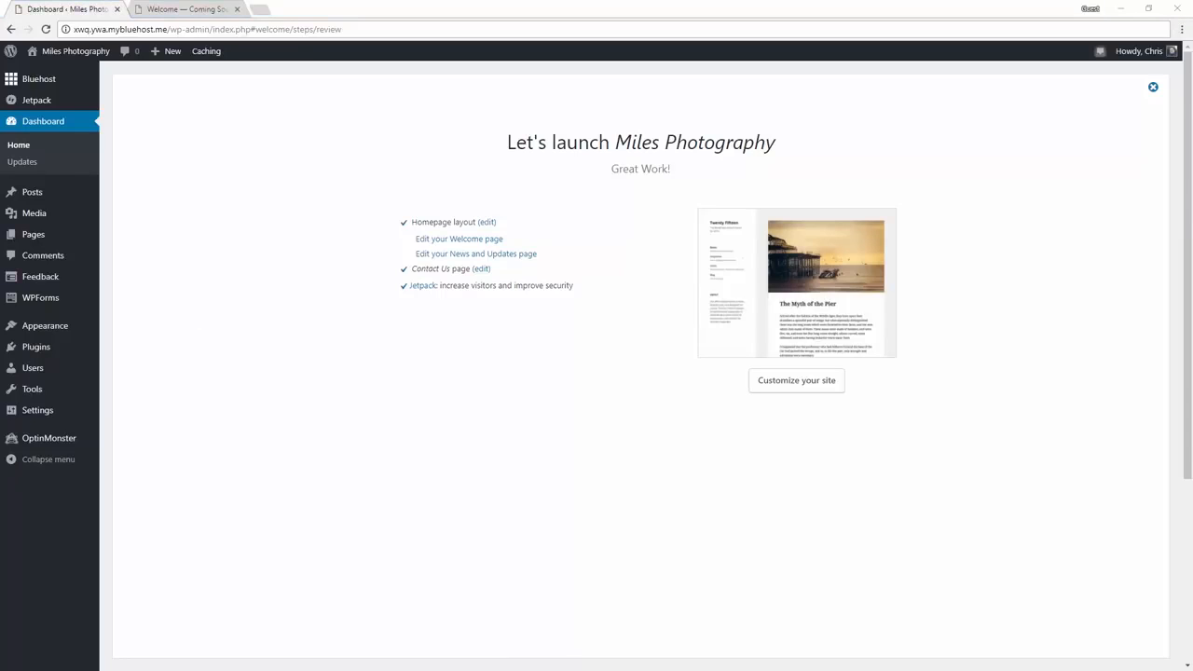
# - Look over the Bluehost page in the WordPress admin, especially the "Launch your site" section about the Coming Soon page
pyautogui.moveTo(58, 197)
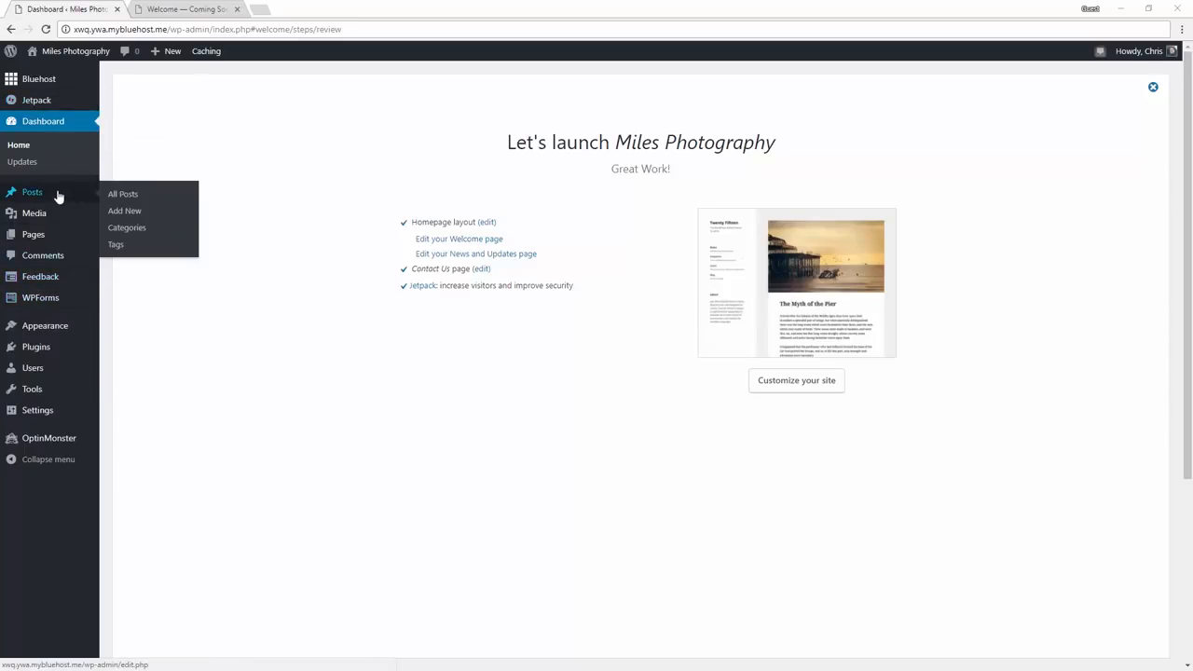
pyautogui.click(66, 83)
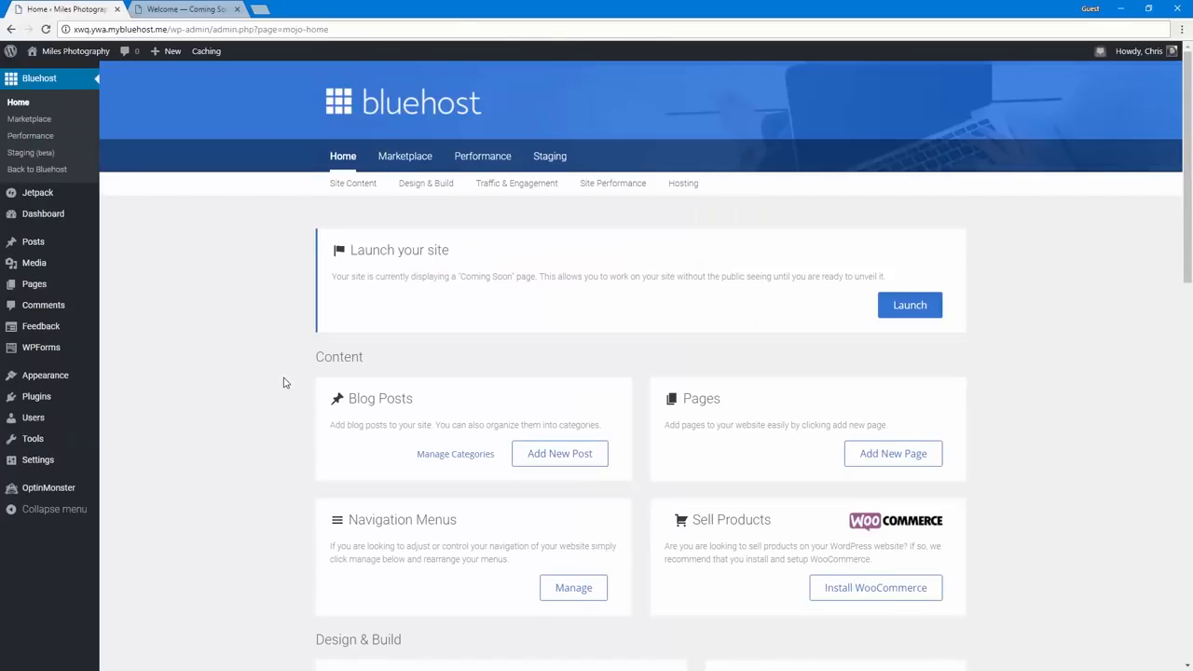
pyautogui.scroll(-10, 285, 382)
pyautogui.scroll(10, 285, 382)
pyautogui.moveTo(356, 250); pyautogui.dragTo(856, 277)
pyautogui.click(886, 276)
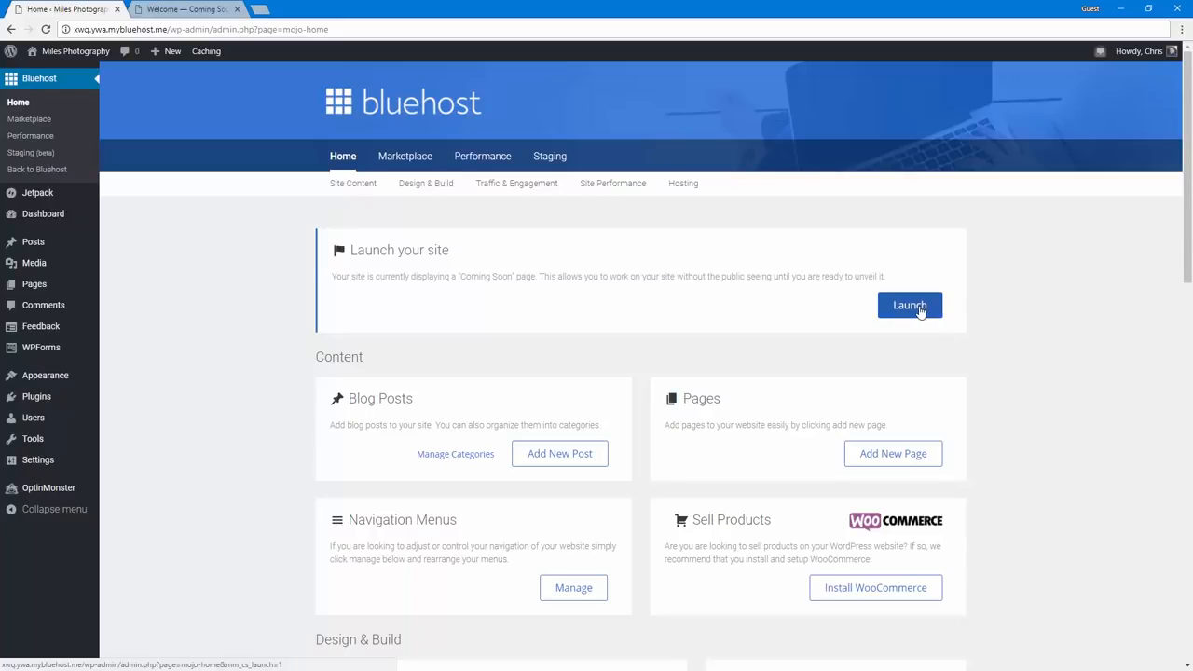
# - Compare the public Coming Soon page with the site as a logged-in administrator sees it, using separate and reloaded browser tabs
pyautogui.click(186, 10)
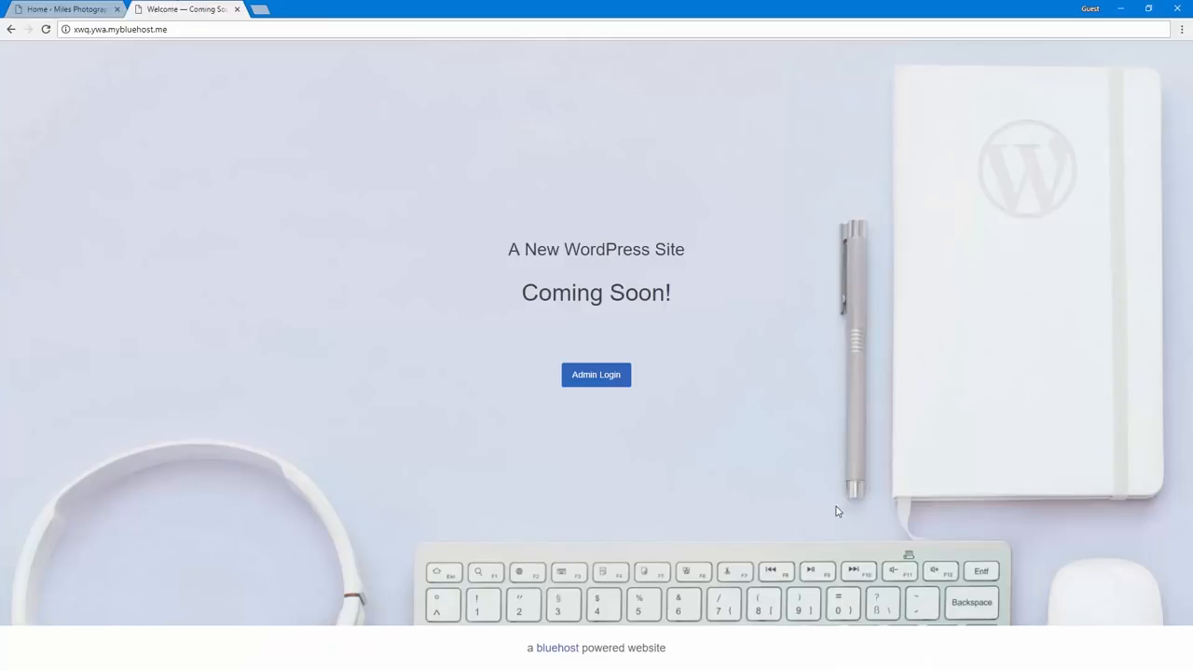
pyautogui.click(82, 9)
pyautogui.middleClick(79, 52)
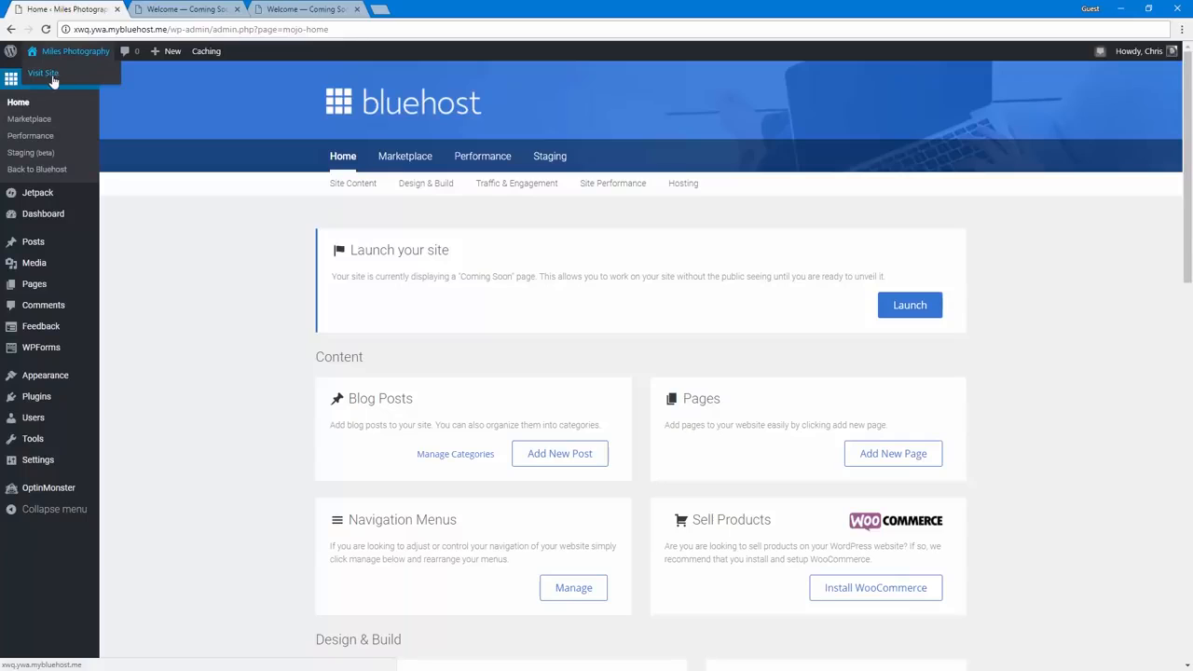
pyautogui.click(177, 9)
pyautogui.press('F5')
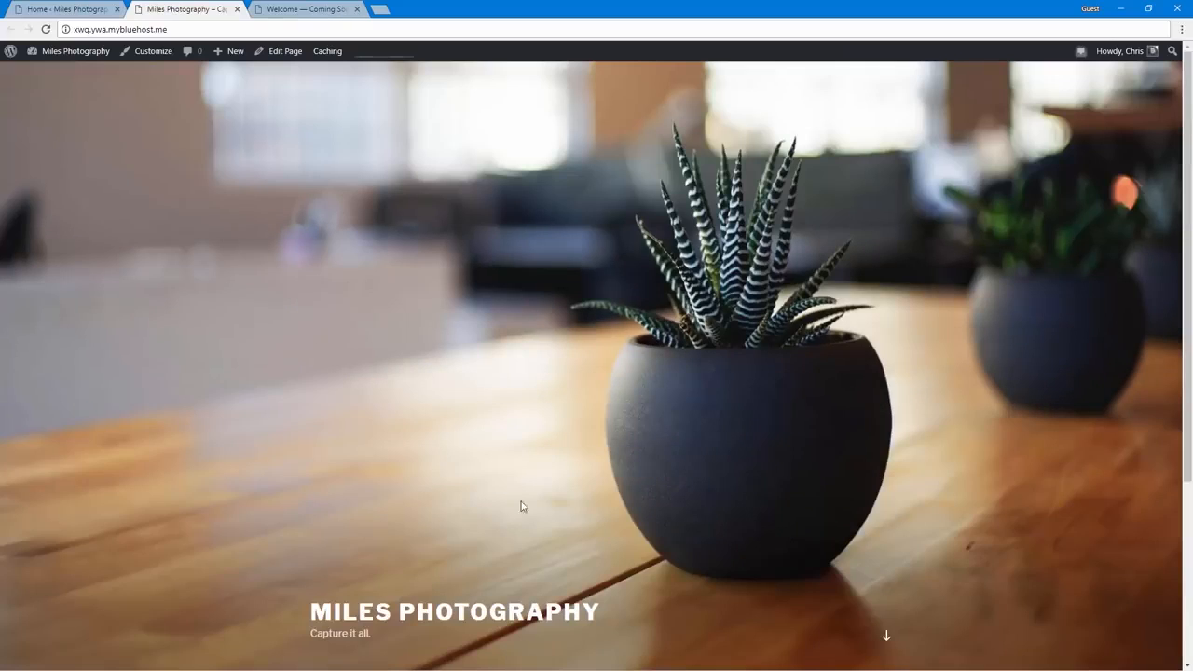
pyautogui.click(300, 9)
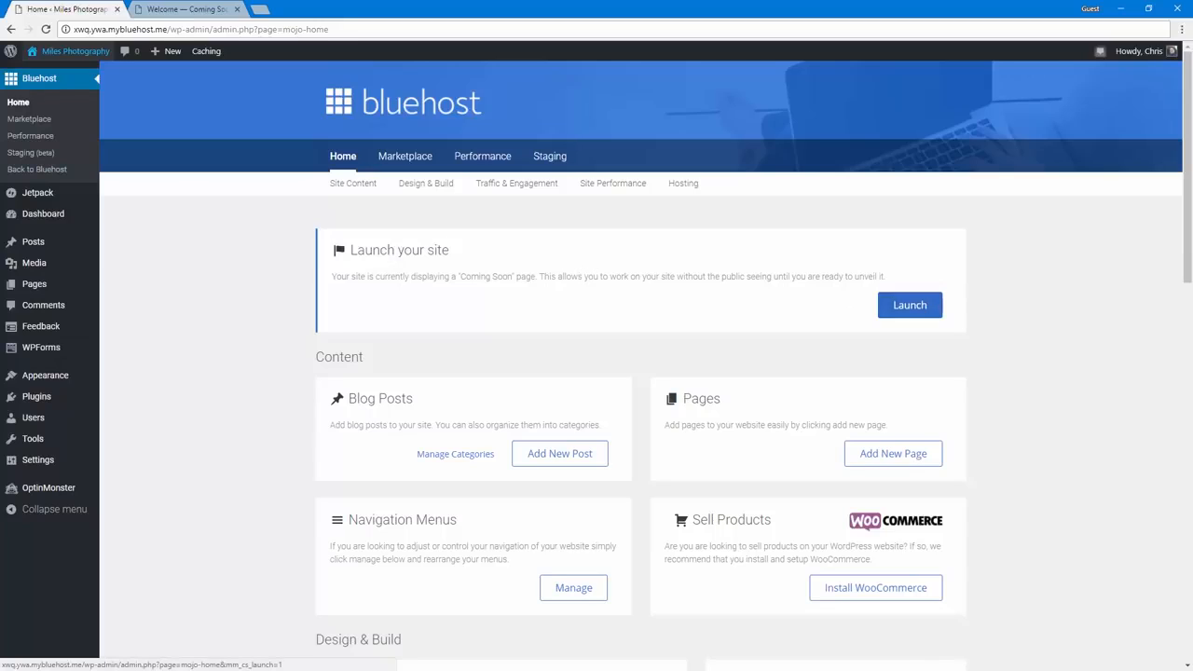
# - Return to the dashboard's launch wizard and submit the business street address, city, state and ZIP code
pyautogui.click(64, 212)
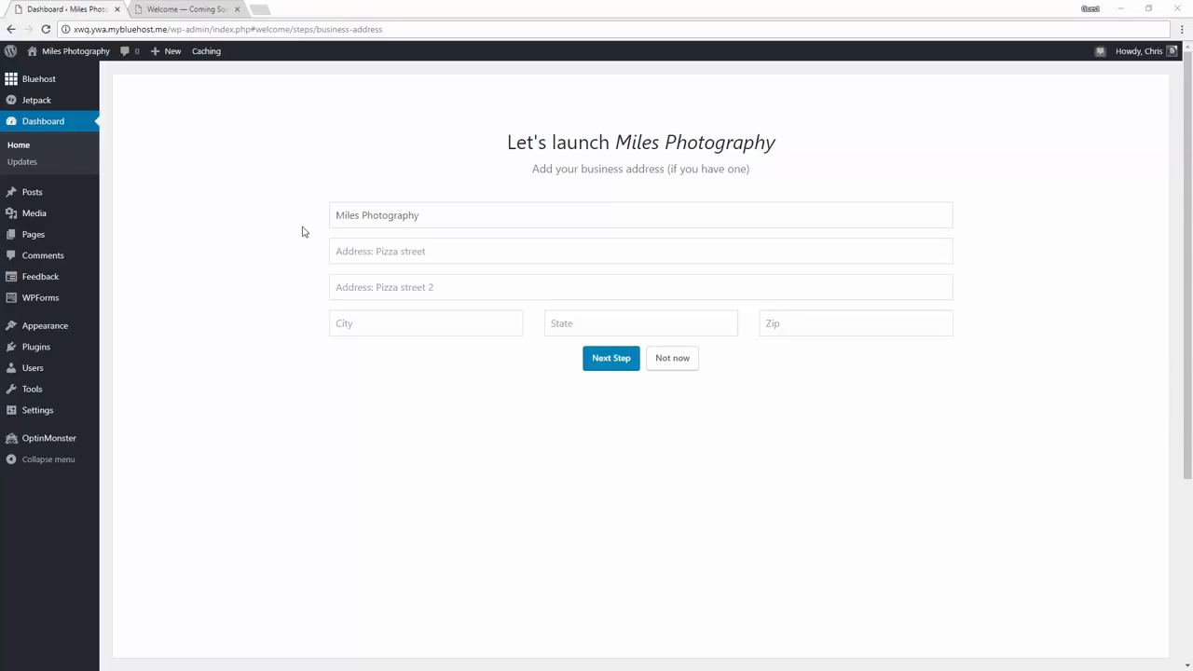
pyautogui.click(466, 254)
pyautogui.write('123 Cherry St.')
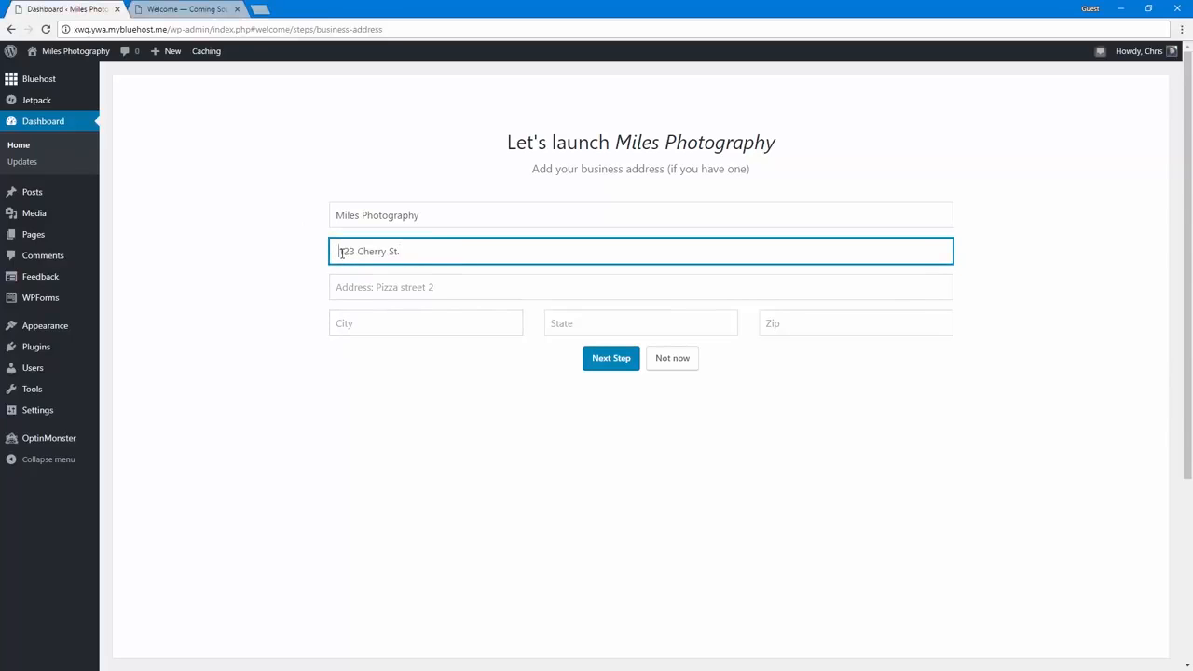
pyautogui.click(358, 318)
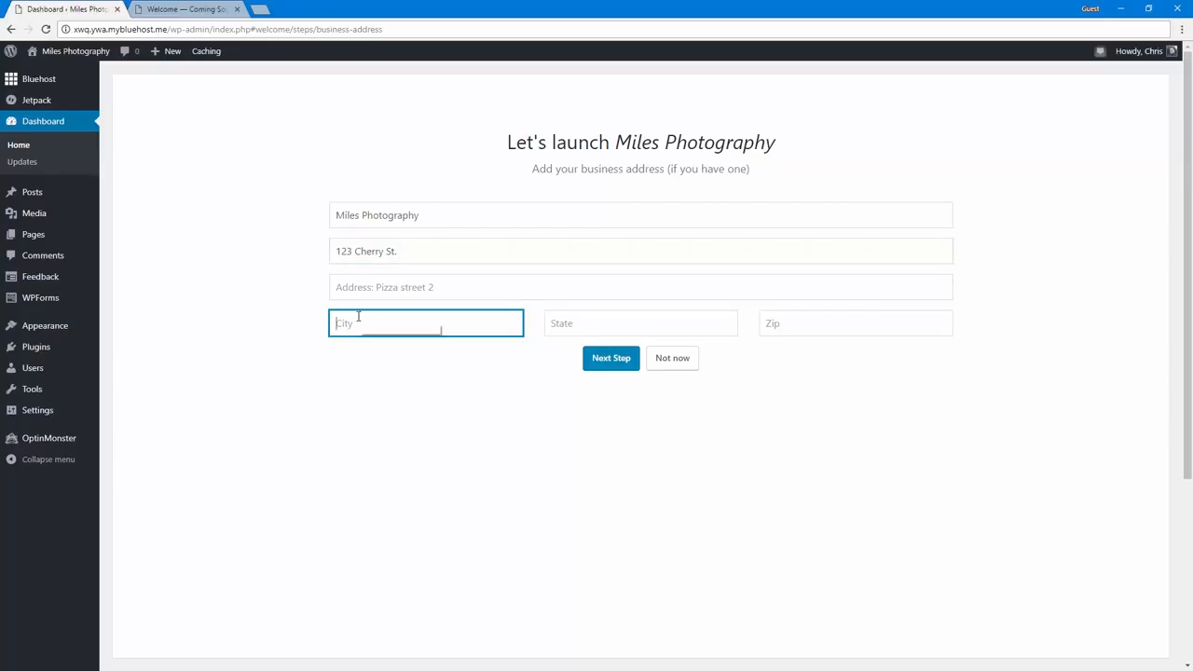
pyautogui.write('Provo')
pyautogui.press('Tab')
pyautogui.write('UT')
pyautogui.press('Tab')
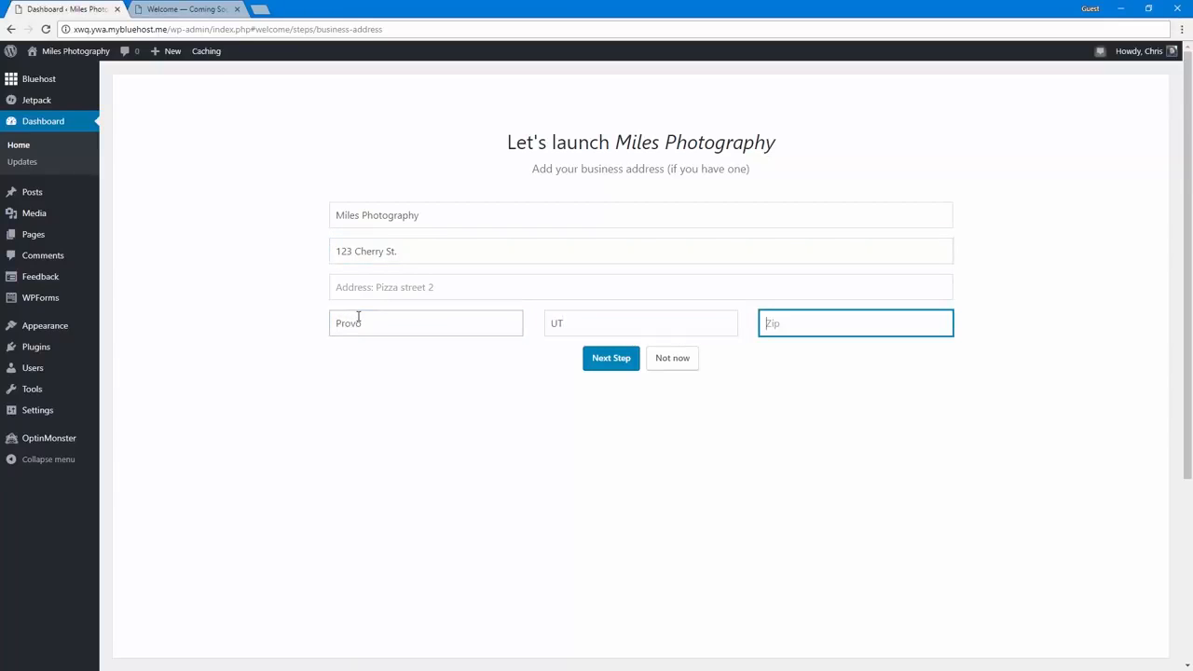
pyautogui.write('84604')
pyautogui.click(590, 360)
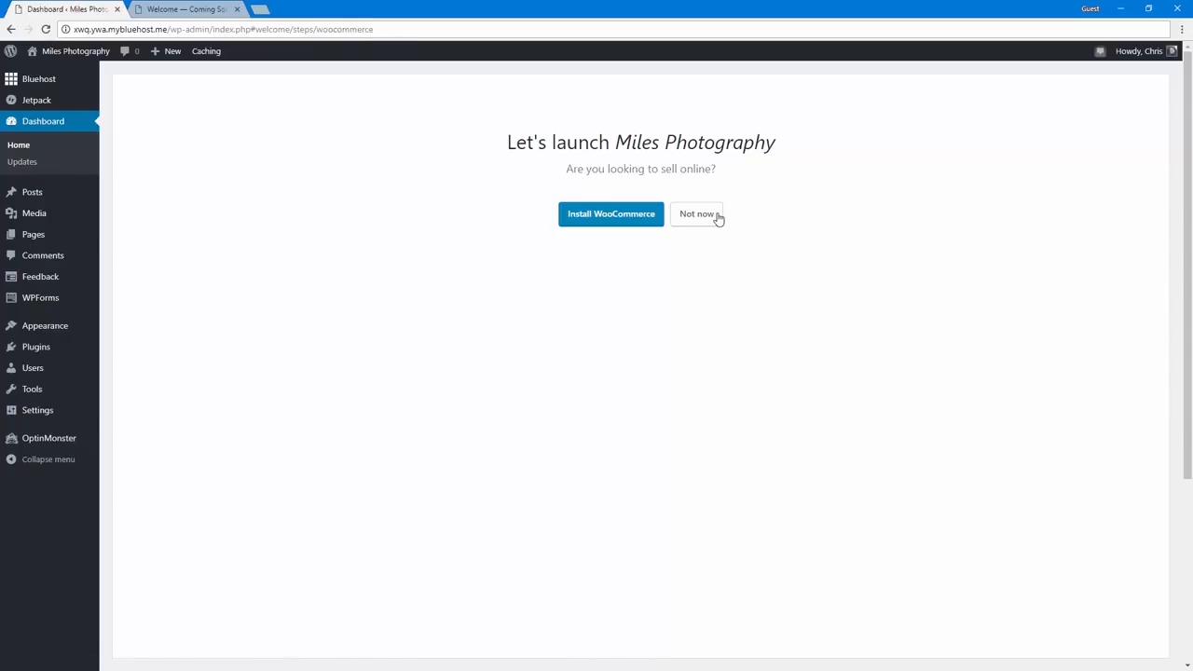
# - Decline the WooCommerce installation for selling online and finish the launch wizard
pyautogui.moveTo(562, 168); pyautogui.dragTo(741, 162)
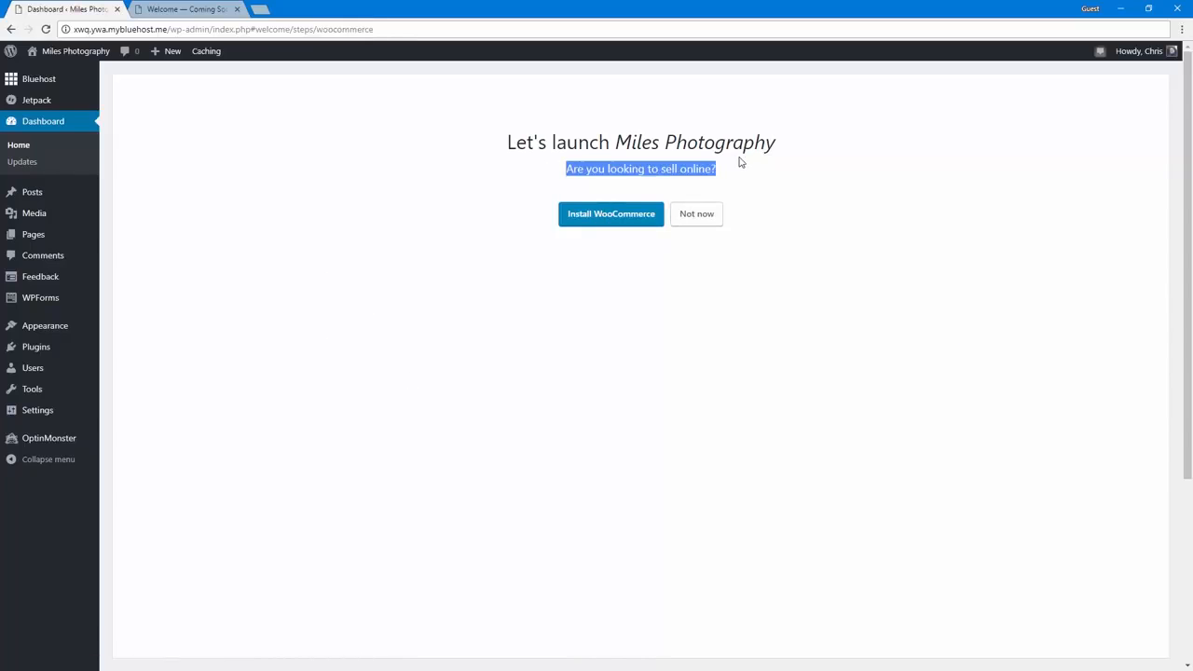
pyautogui.click(732, 162)
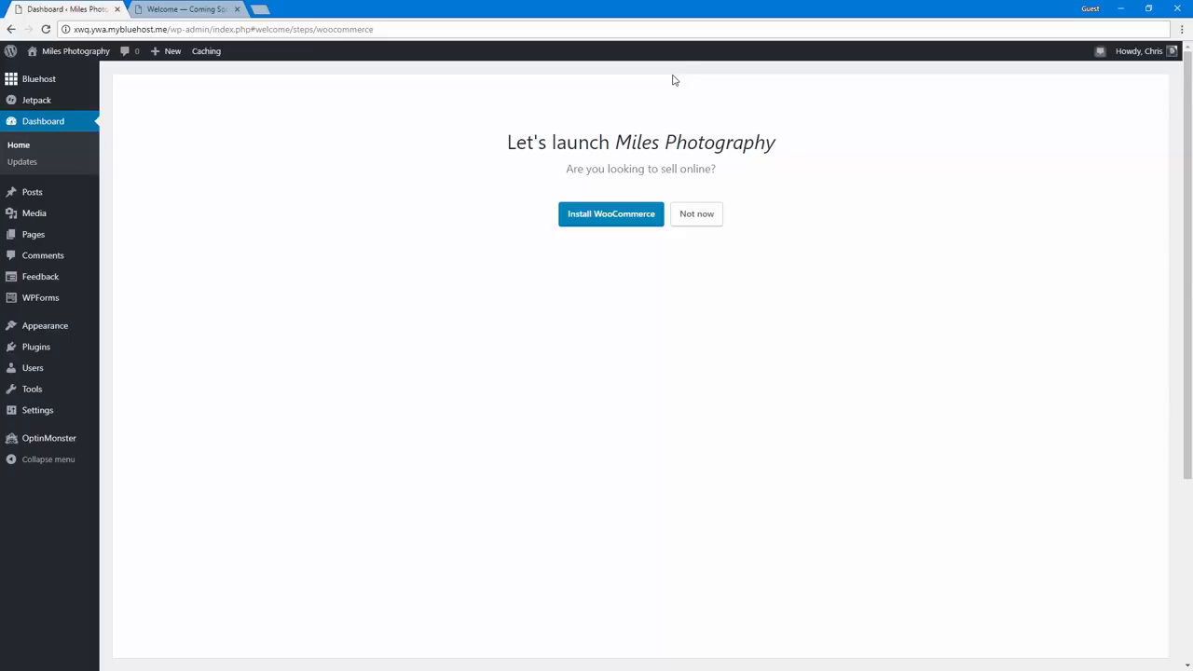
pyautogui.click(681, 224)
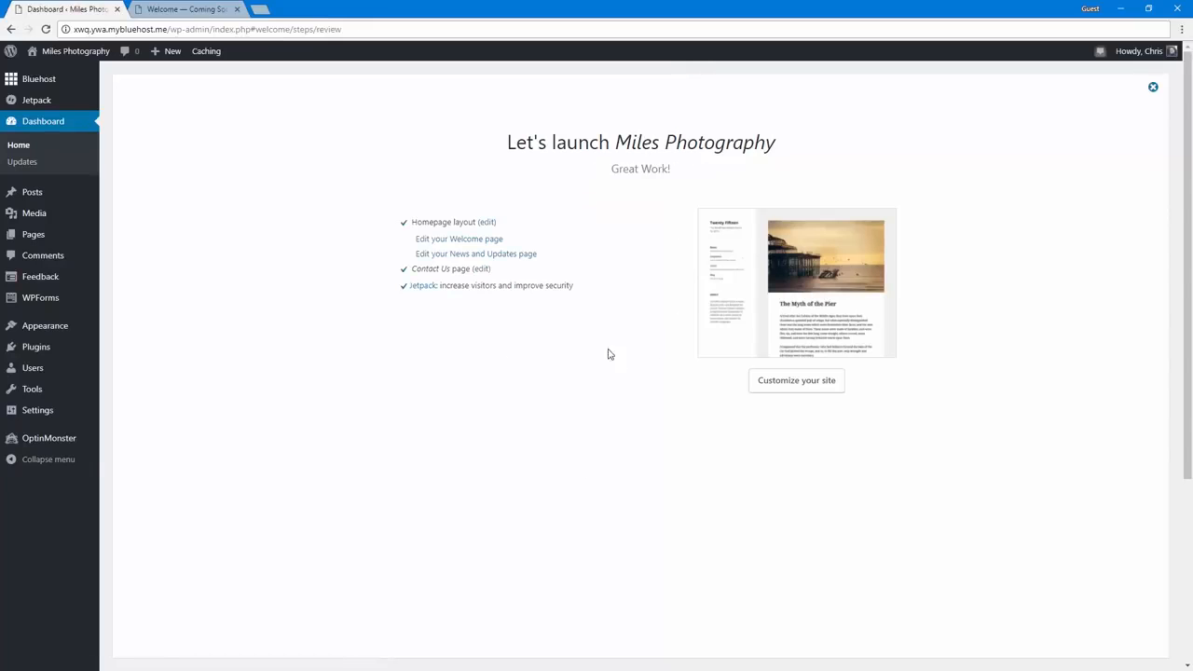
# - Replace the Home page's placeholder text with a short photographer introduction inviting event and portrait enquiries, and update the page
pyautogui.click(62, 191)
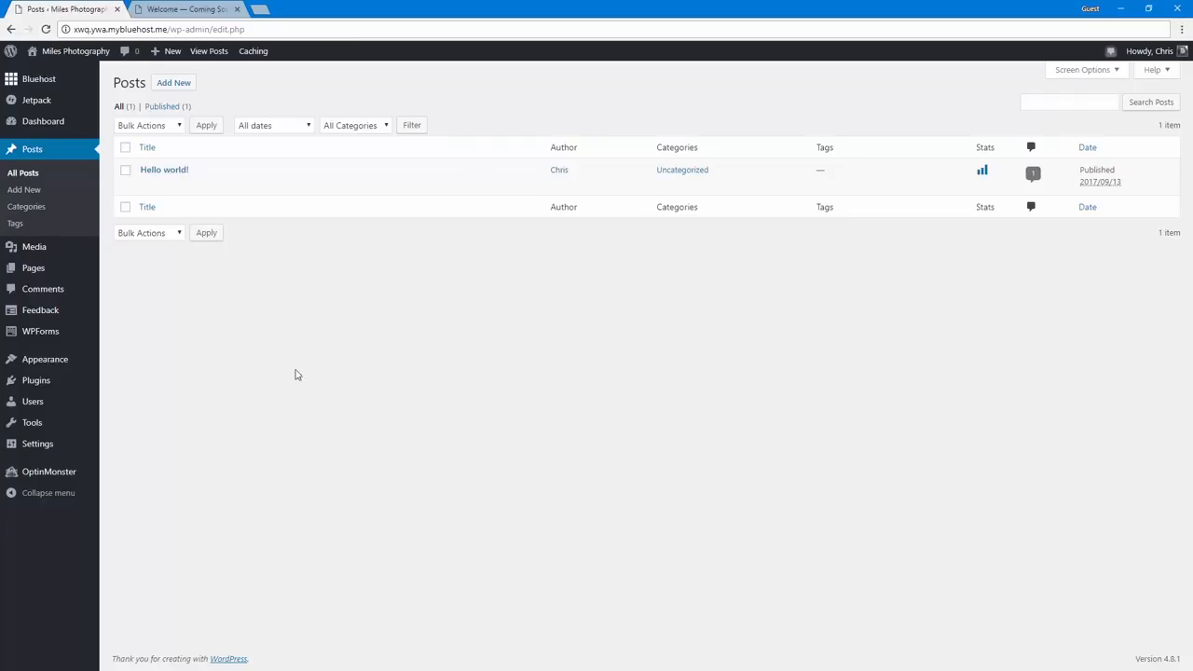
pyautogui.click(50, 277)
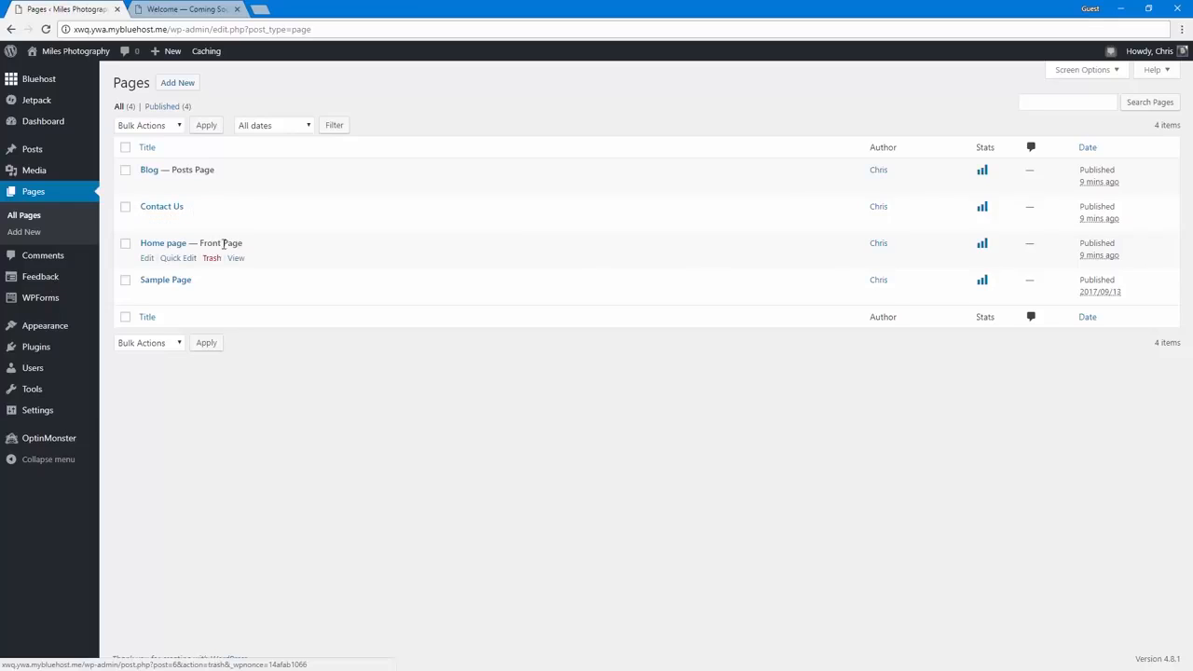
pyautogui.click(158, 250)
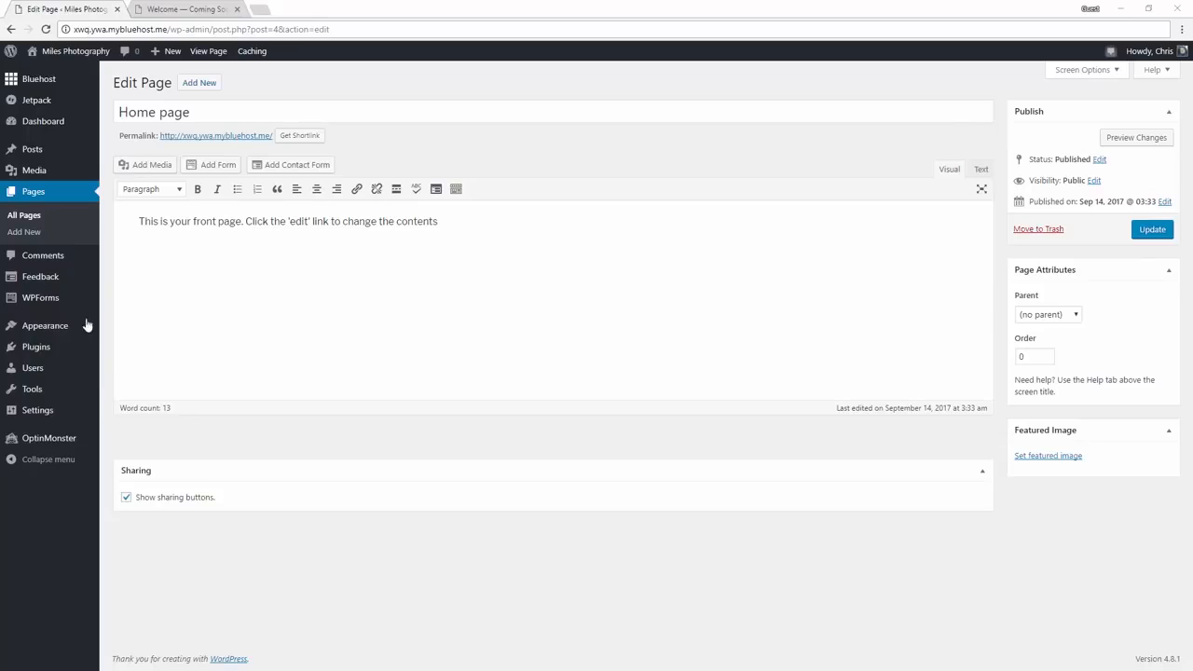
pyautogui.click(292, 287)
pyautogui.hotkey('ctrl', 'a')
pyautogui.write("Hi, I'm Chris. Sometimes I take photos, and this website shows them off. :) If you'd like me to take photos at your event or get a portrait taken, let's get in touch.")
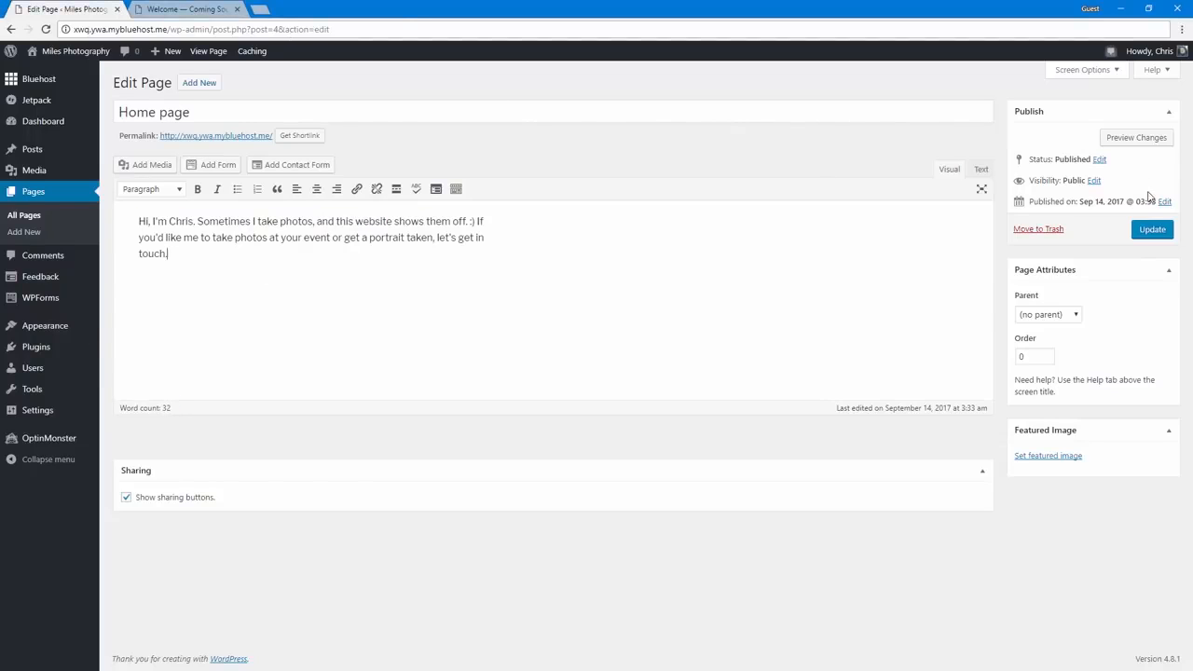
pyautogui.click(1153, 232)
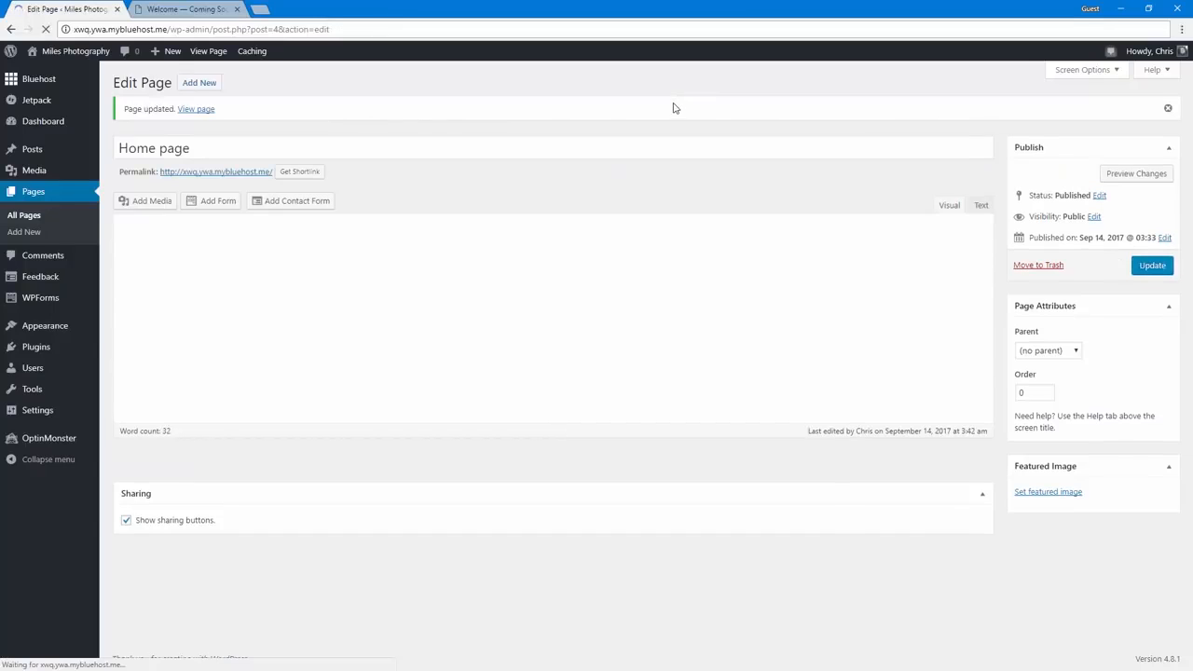
# - Open the Contact Us page for editing and change its title to "Contact Me"
pyautogui.click(40, 198)
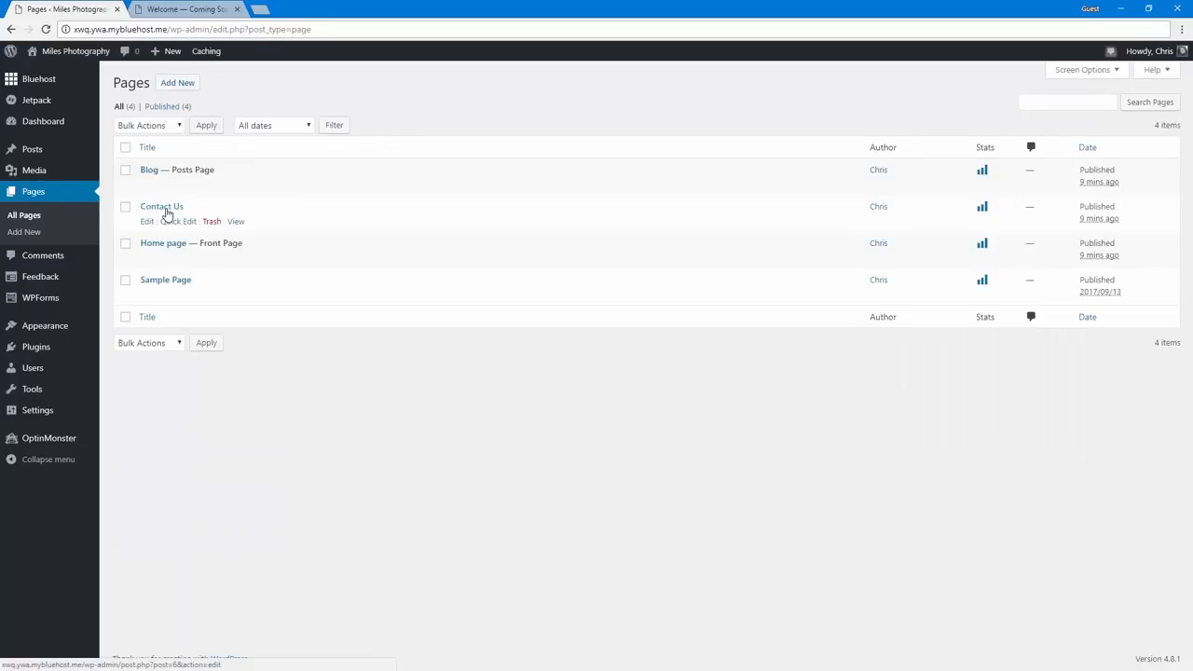
pyautogui.click(165, 208)
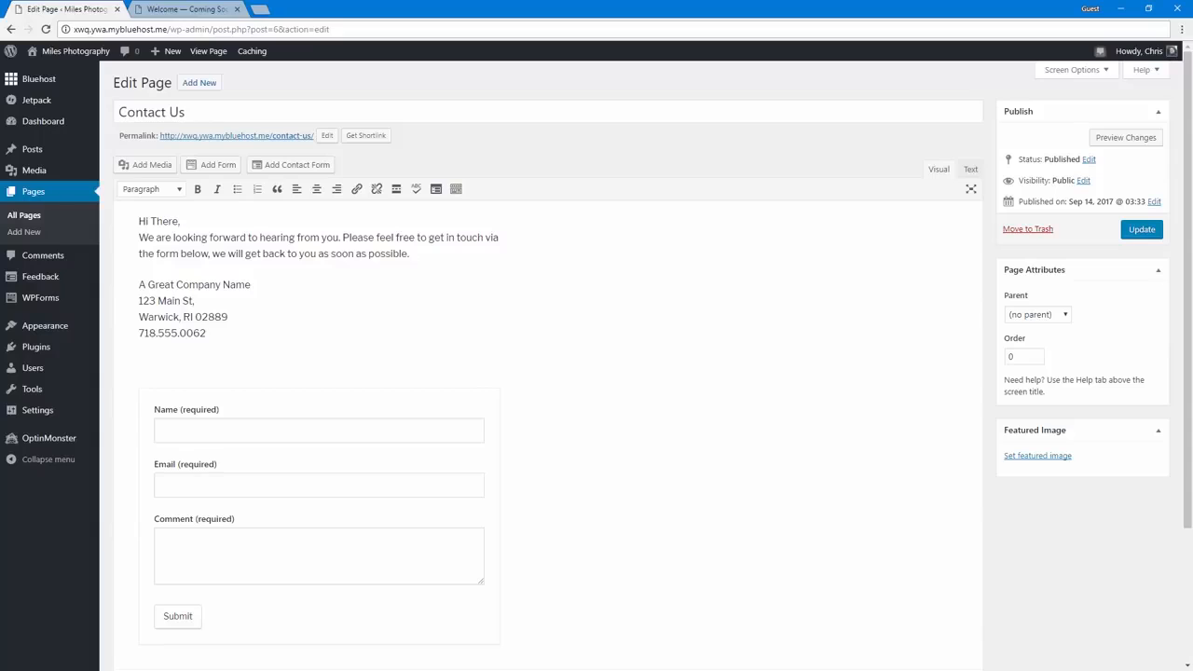
pyautogui.doubleClick(176, 112)
pyautogui.write('Me')
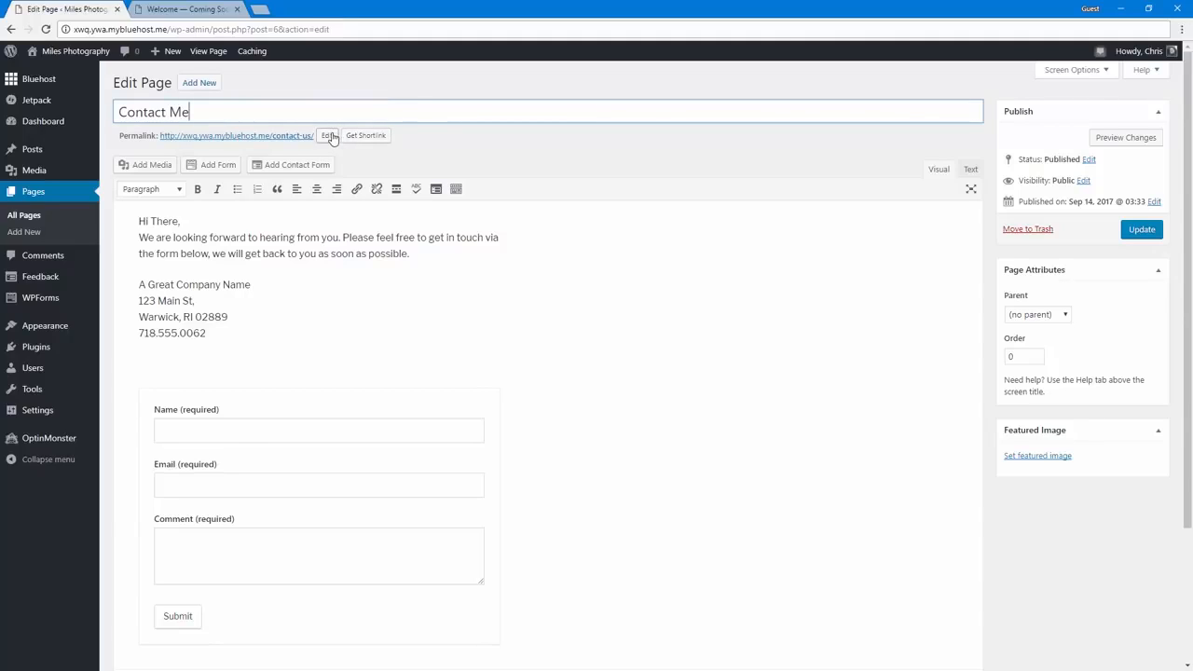
pyautogui.click(433, 165)
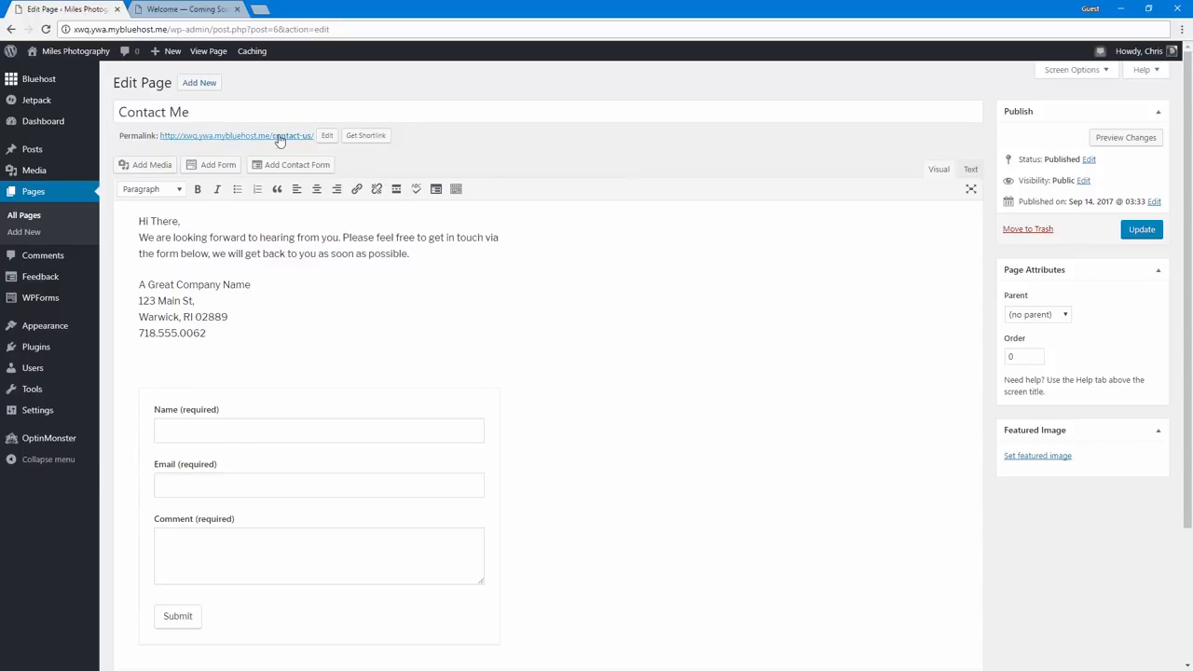
# - Shorten the contact page's permalink slug to "contact"
pyautogui.click(326, 137)
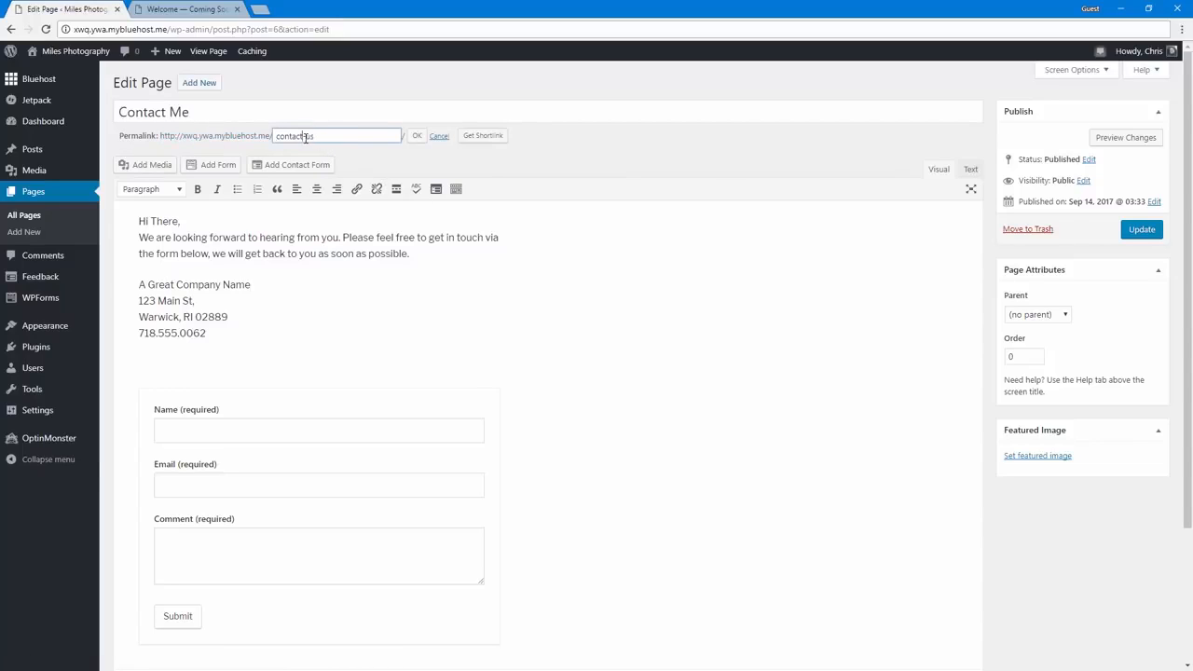
pyautogui.moveTo(305, 137); pyautogui.dragTo(403, 138)
pyautogui.press('BackSpace')
pyautogui.click(417, 137)
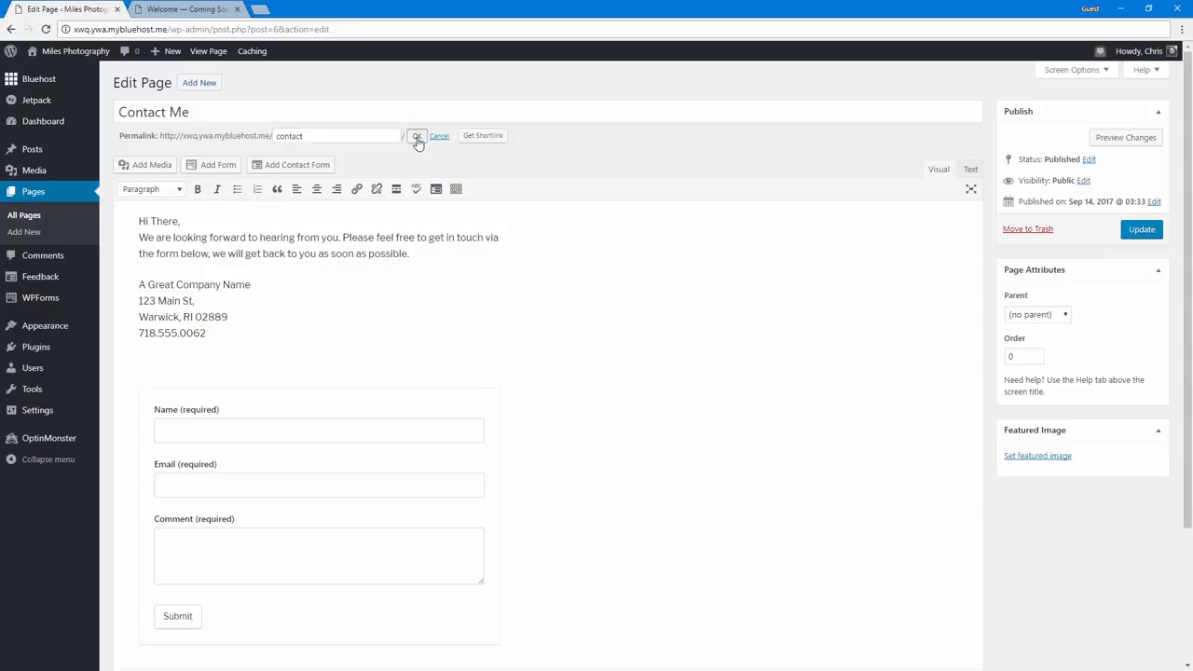
# - Replace the contact page's placeholder text above the form with a get-in-touch invitation, "Miles Photo" and the office address, and update the page
pyautogui.click(273, 235)
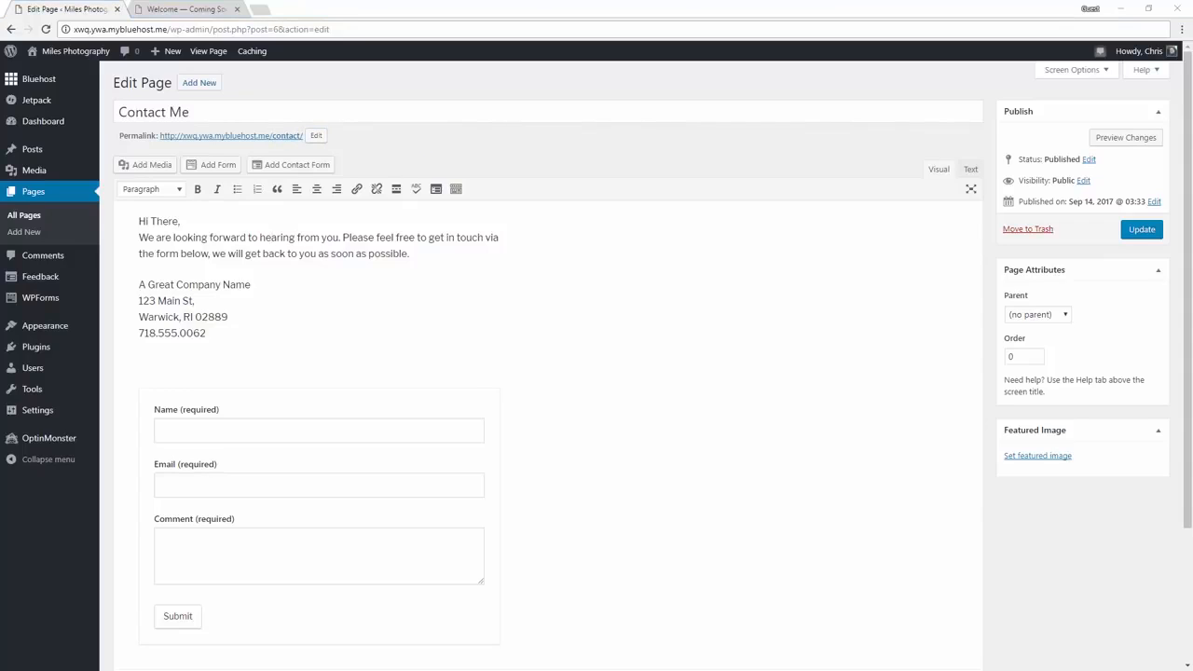
pyautogui.moveTo(217, 335); pyautogui.dragTo(117, 217)
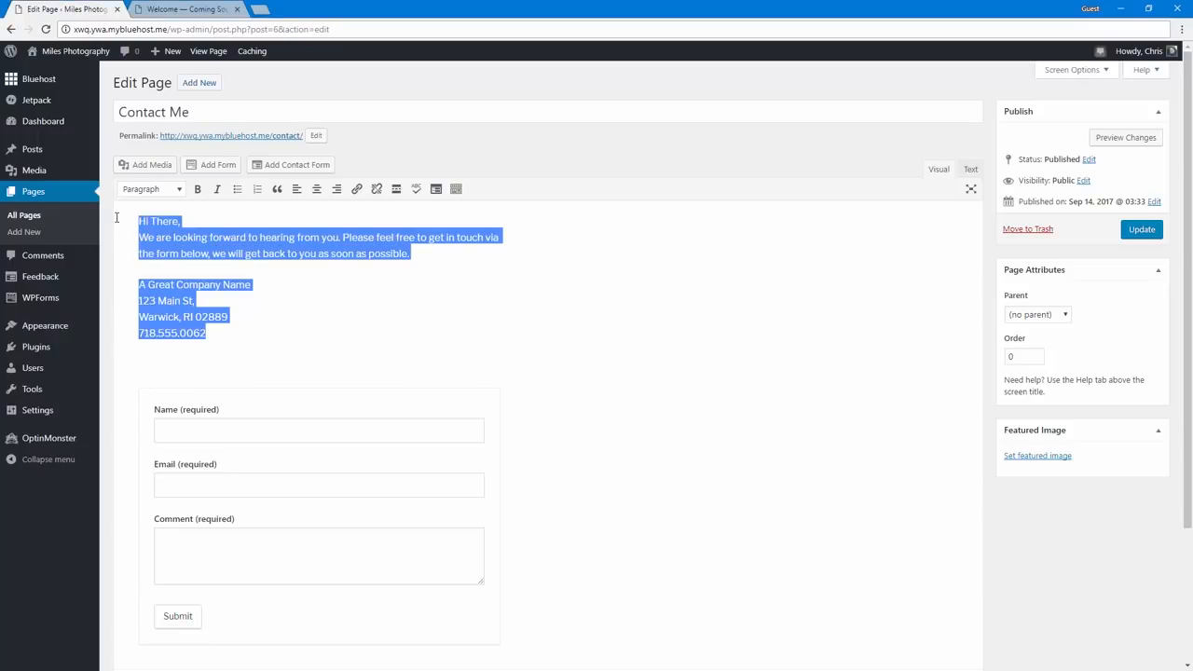
pyautogui.write("Feel free to get in touch via the form below, or swing by my office, if you're in the area.  Miles Photo 123 Cherry St, Provo, UT 84604")
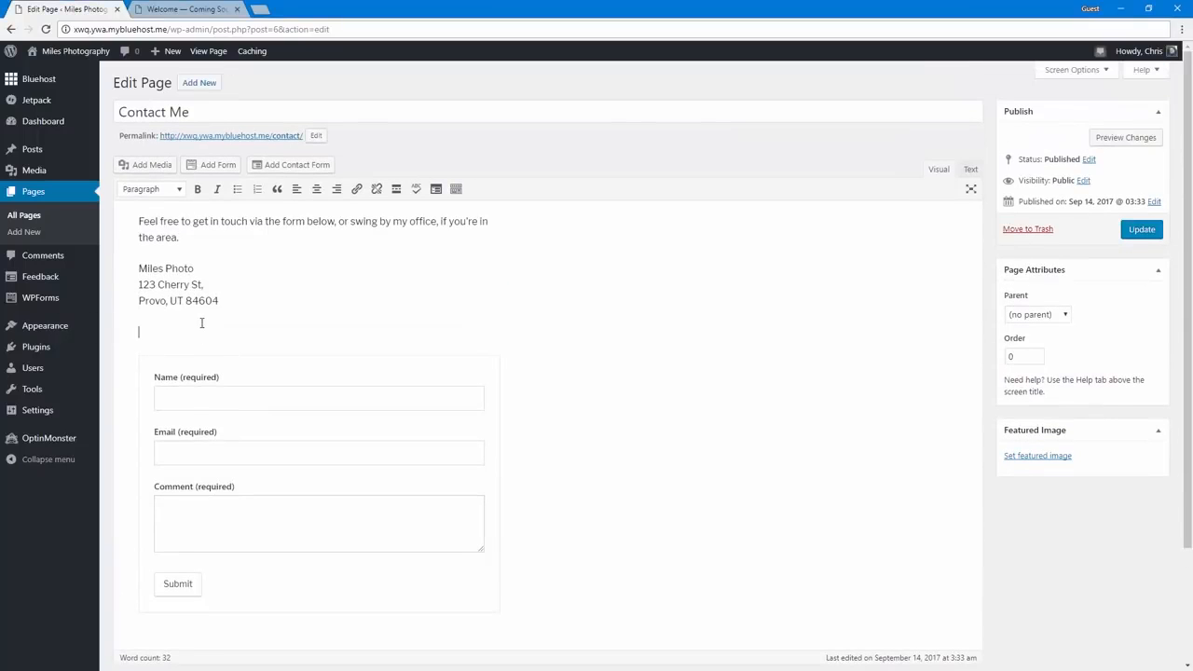
pyautogui.press('BackSpace')
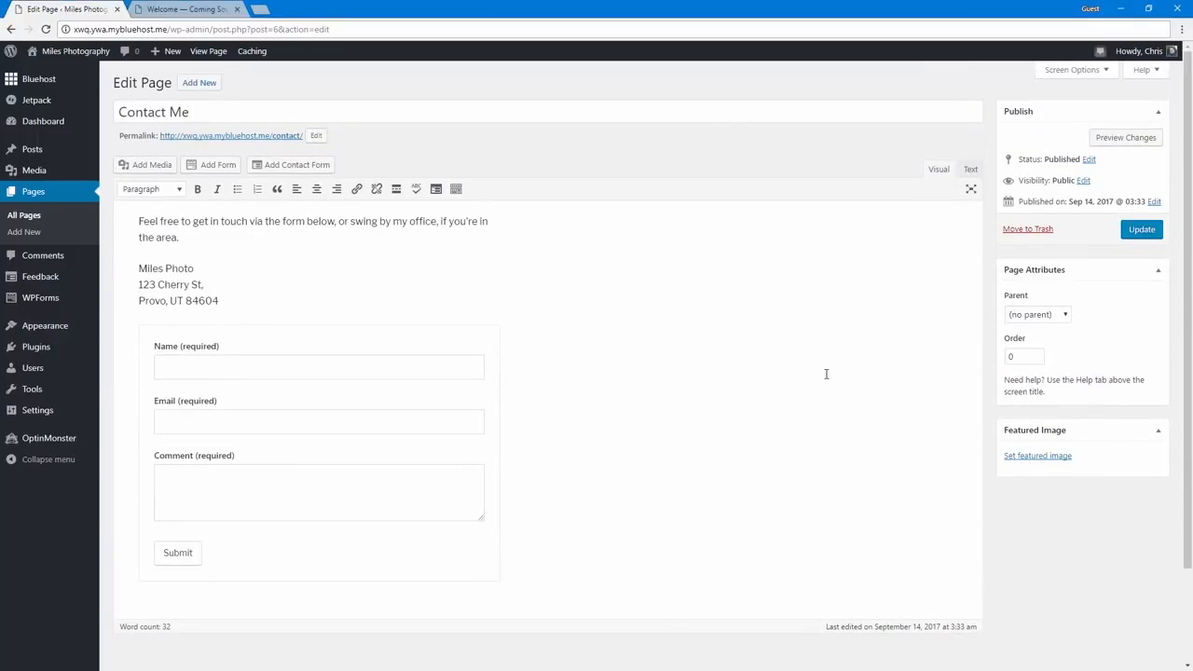
pyautogui.click(1141, 235)
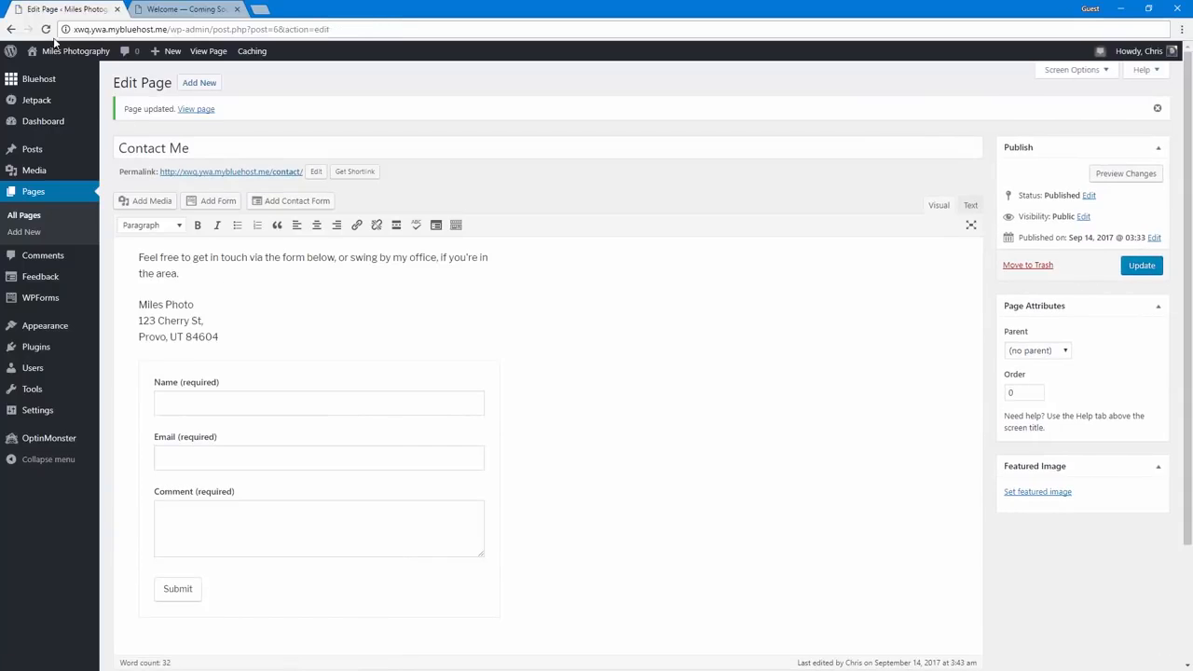
# - Visit the Miles Photography site and review the header and the new introduction text on its home page
pyautogui.moveTo(65, 56)
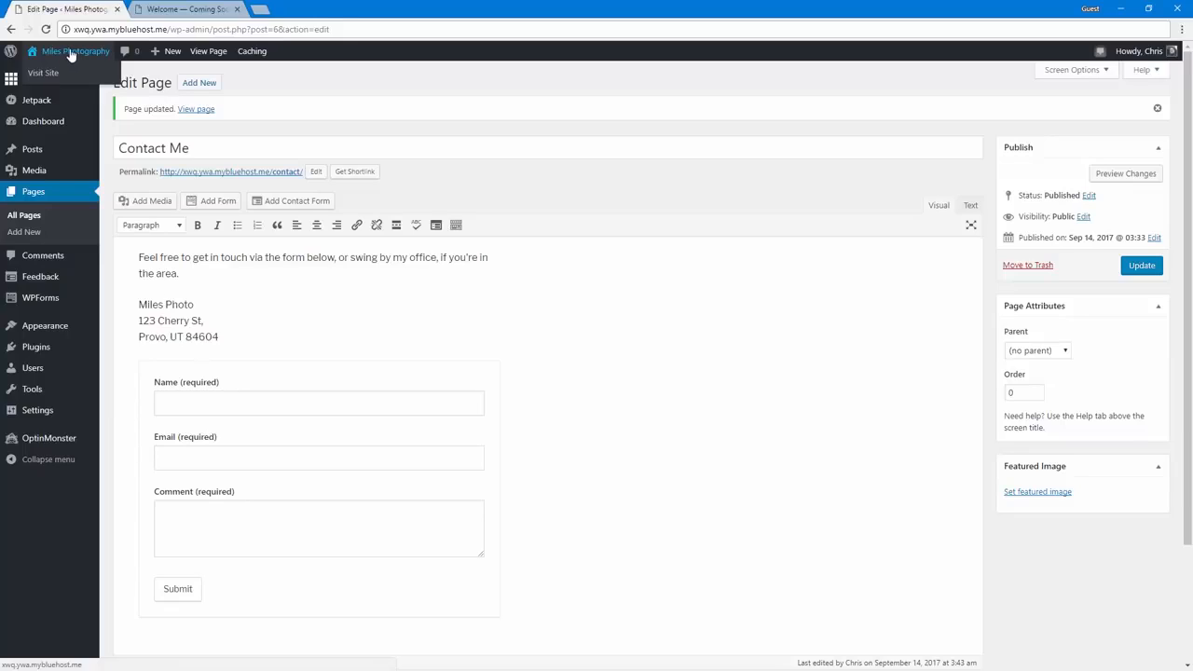
pyautogui.click(71, 54)
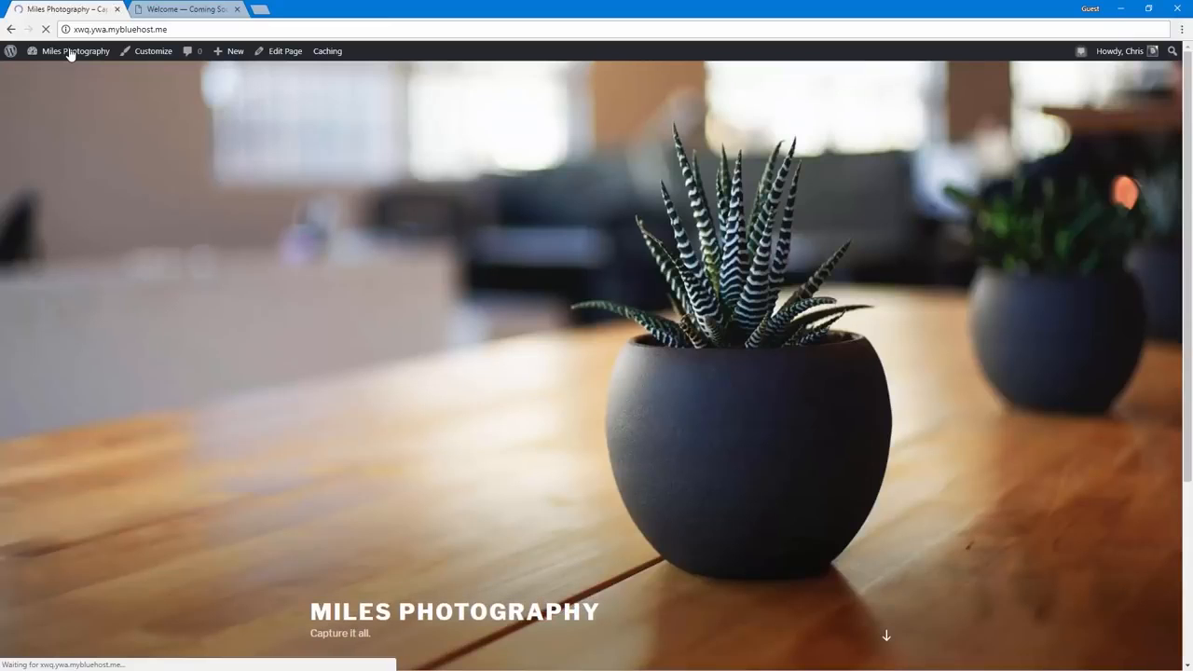
pyautogui.scroll(-3, 304, 384)
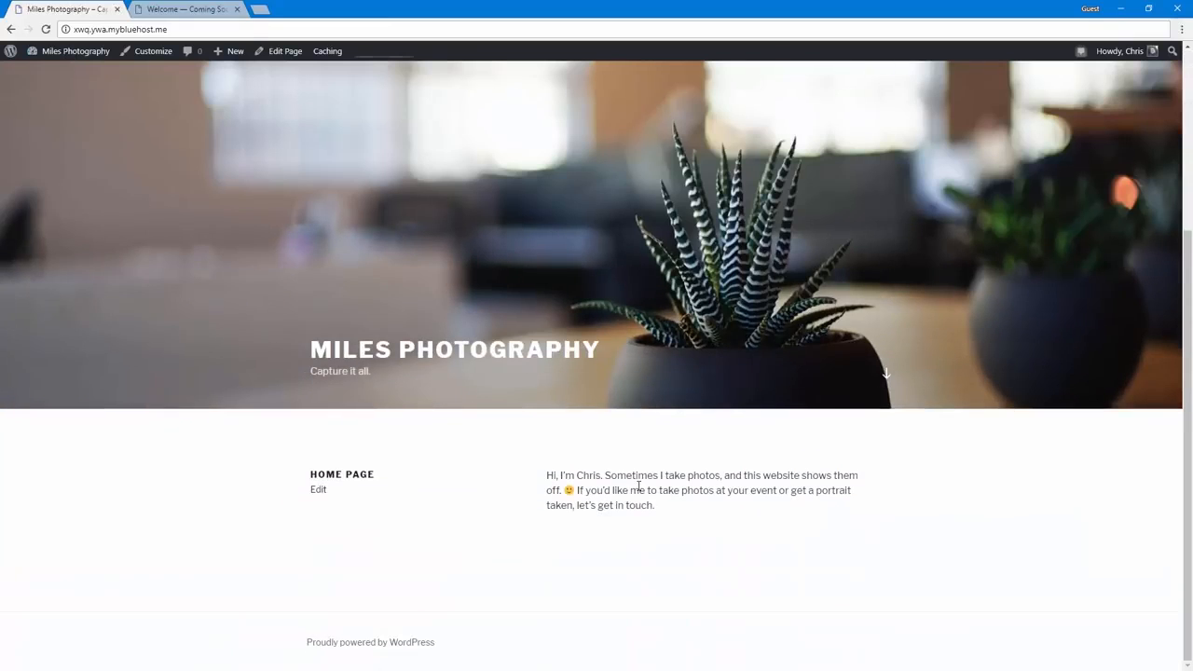
pyautogui.scroll(2, 638, 487)
pyautogui.scroll(-2, 671, 457)
pyautogui.scroll(2, 631, 551)
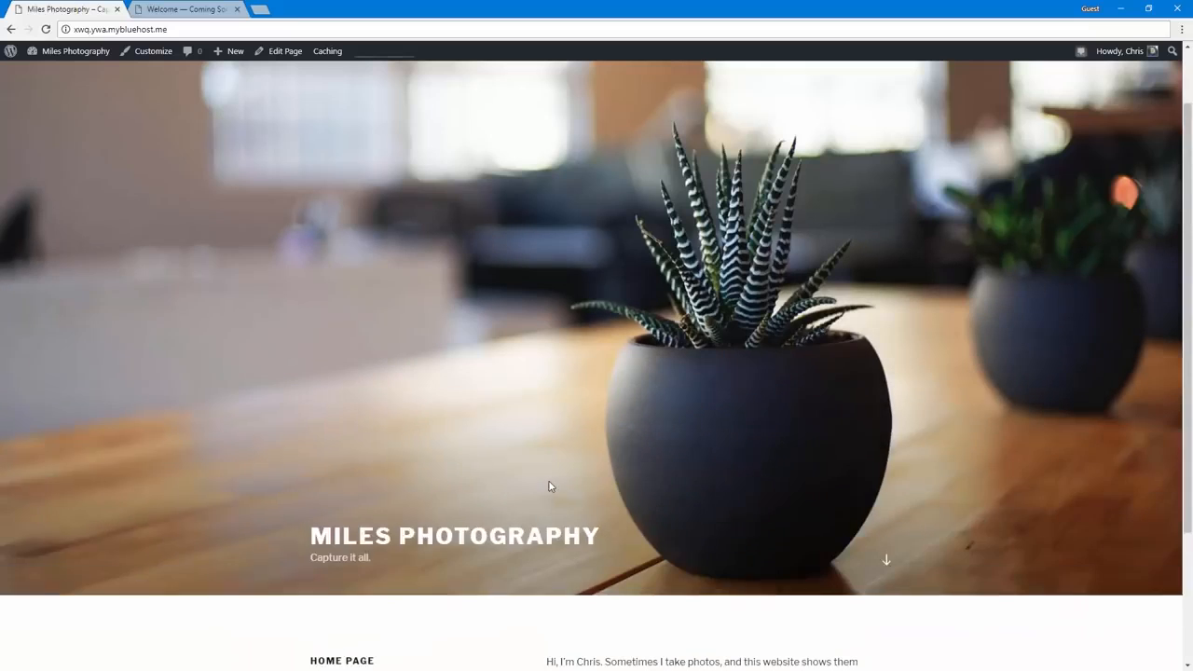
pyautogui.scroll(1, 550, 486)
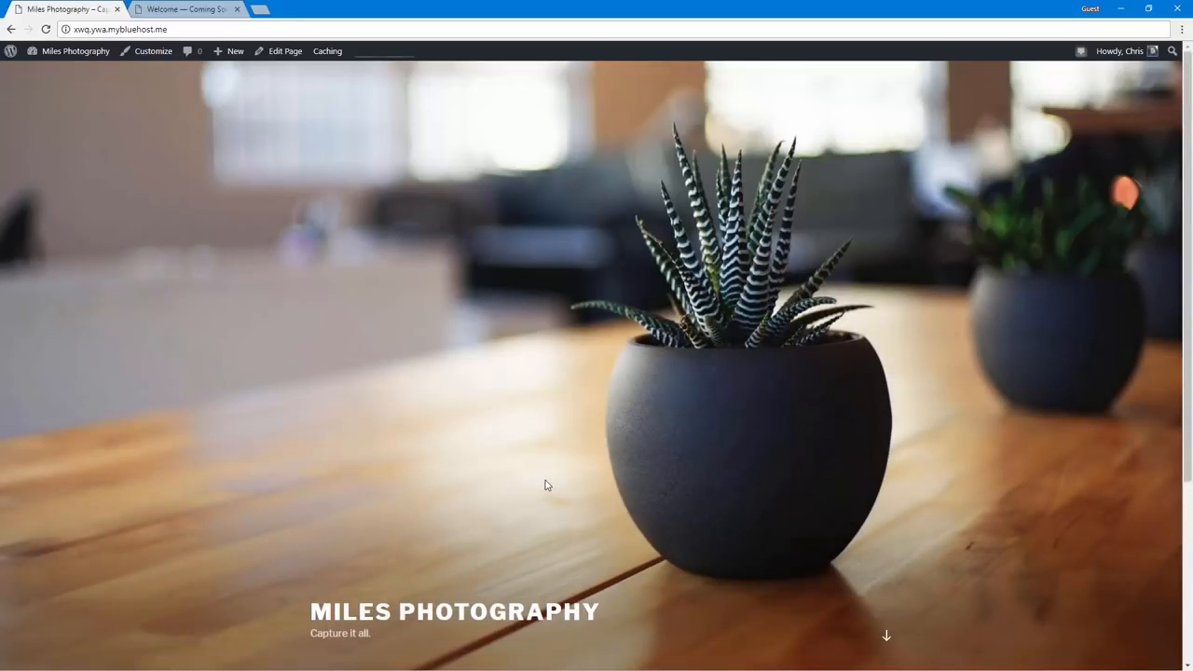
# - Return to the admin area, open the theme management page and look through the premium WordPress themes in the Bluehost Marketplace
pyautogui.click(90, 62)
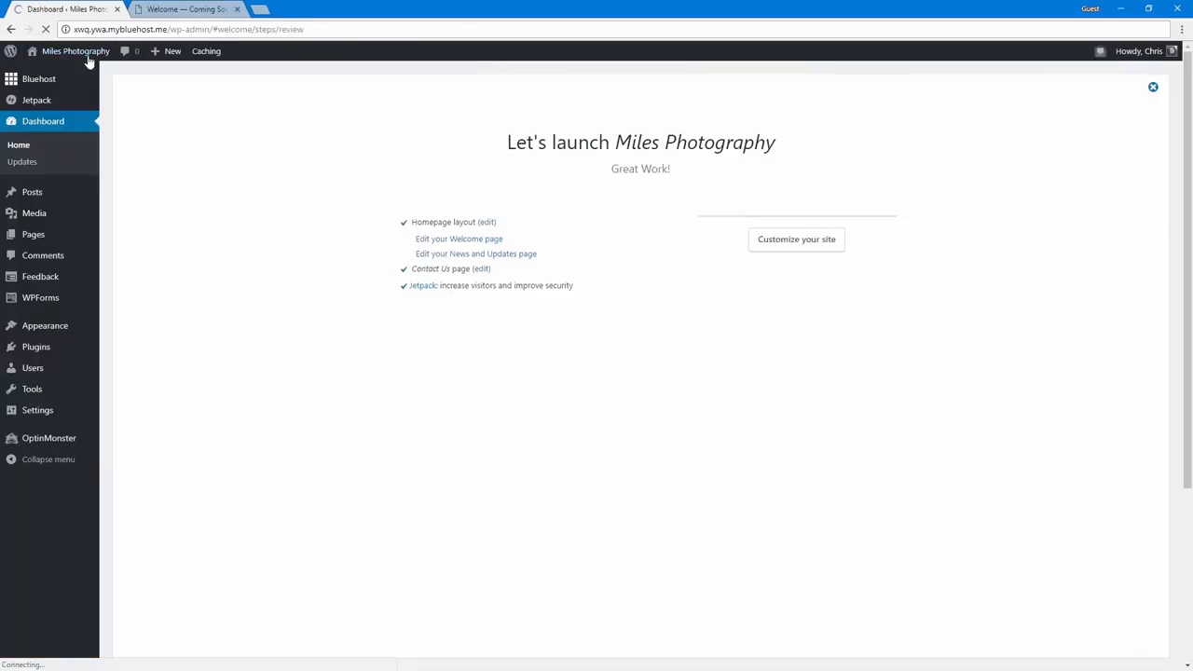
pyautogui.click(53, 332)
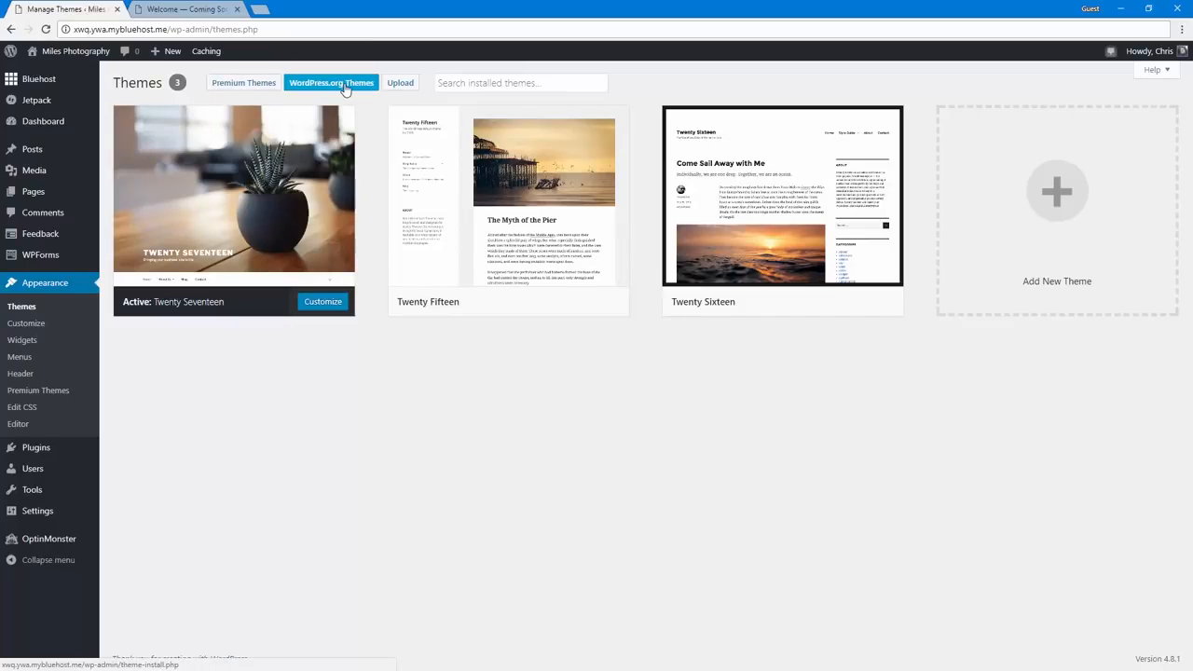
pyautogui.click(251, 90)
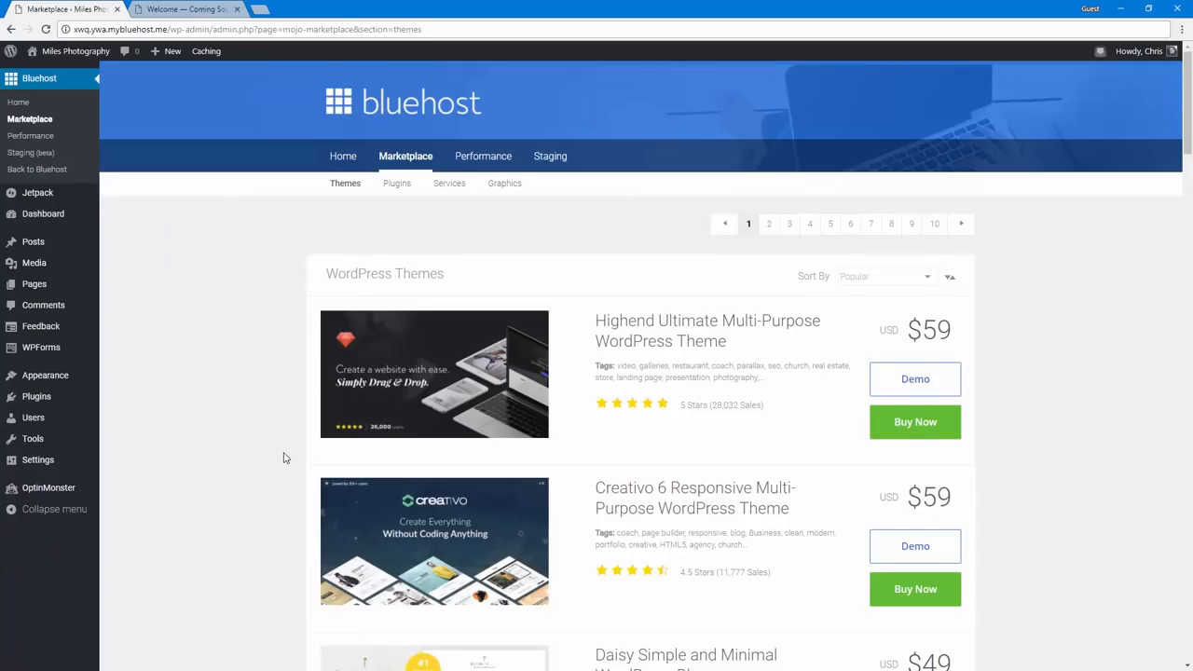
pyautogui.scroll(-5, 284, 457)
pyautogui.scroll(-20, 285, 457)
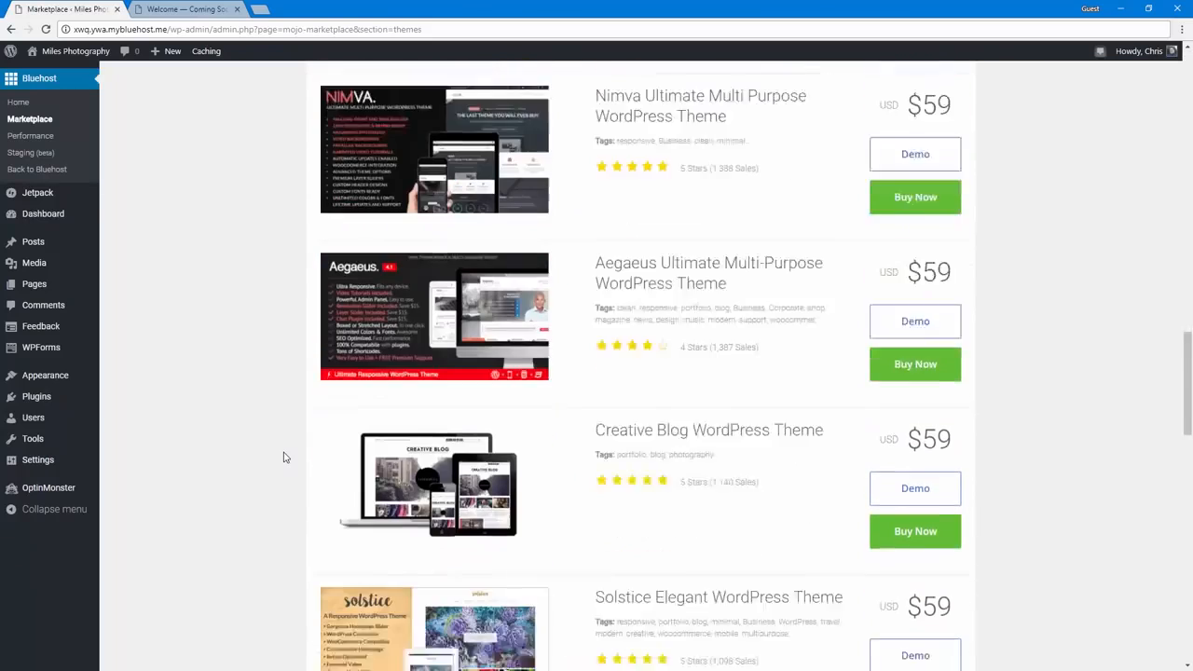
pyautogui.scroll(-5, 284, 457)
pyautogui.scroll(20, 280, 453)
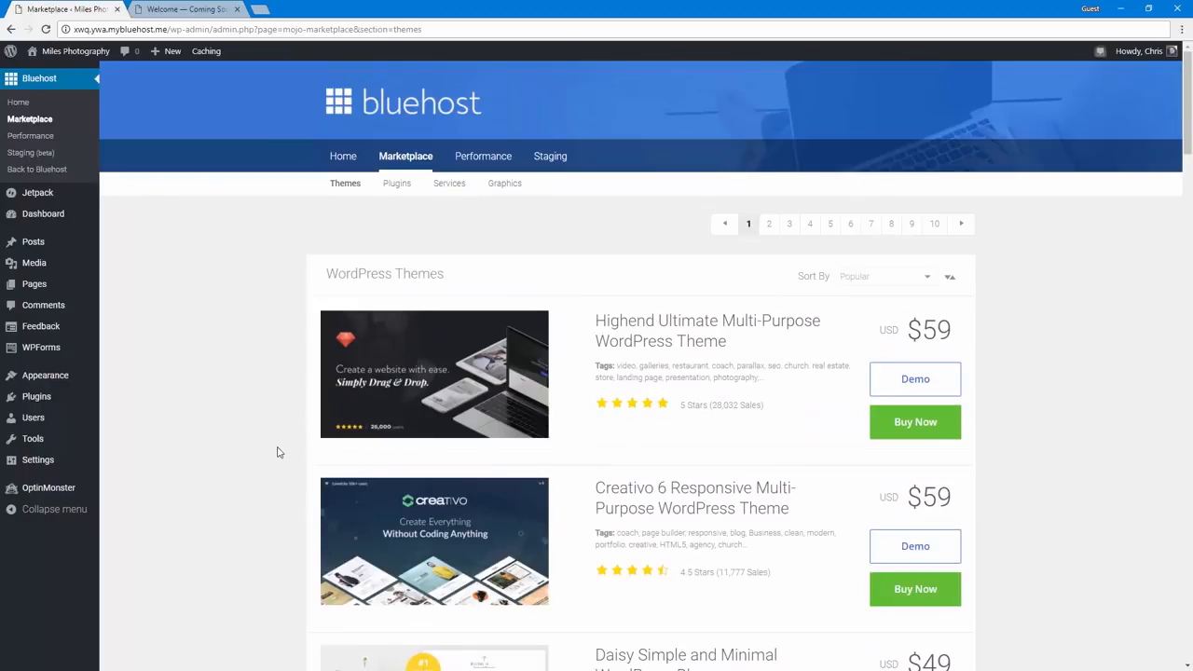
pyautogui.scroll(-10, 273, 451)
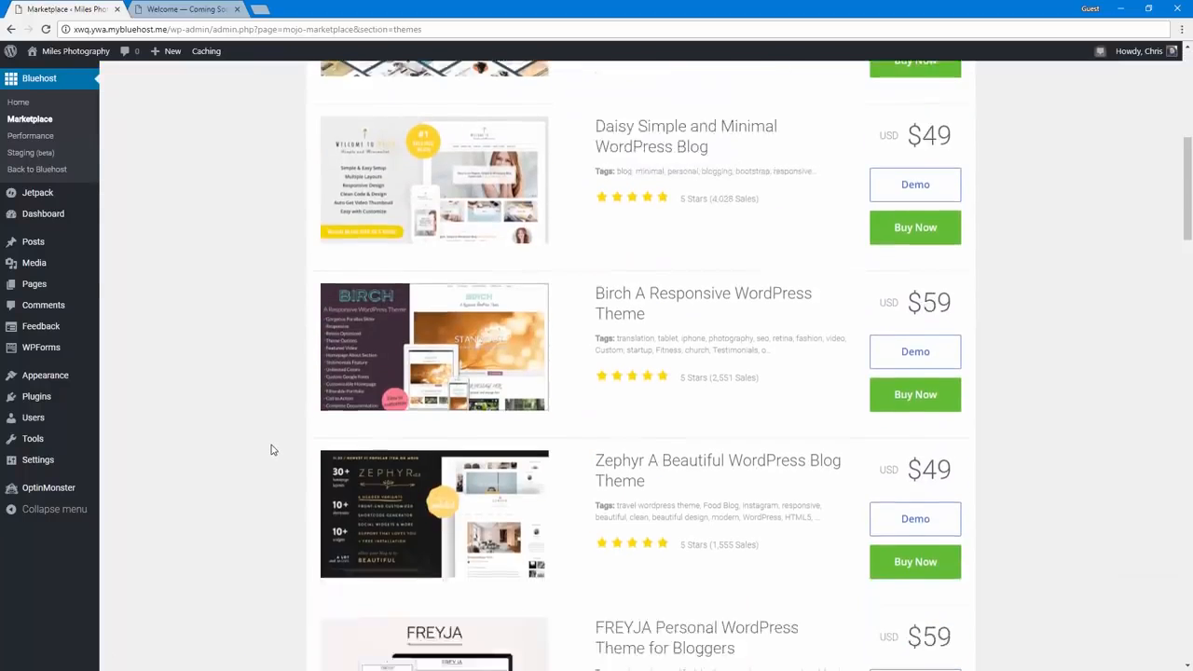
pyautogui.scroll(-10, 274, 450)
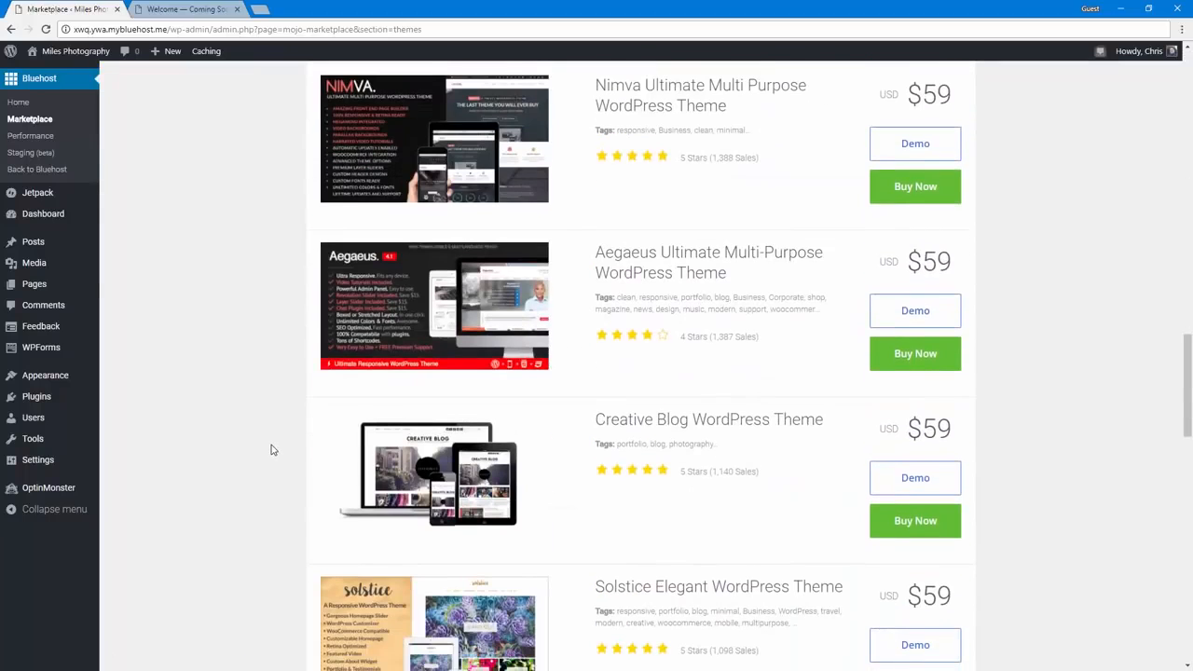
pyautogui.scroll(20, 272, 450)
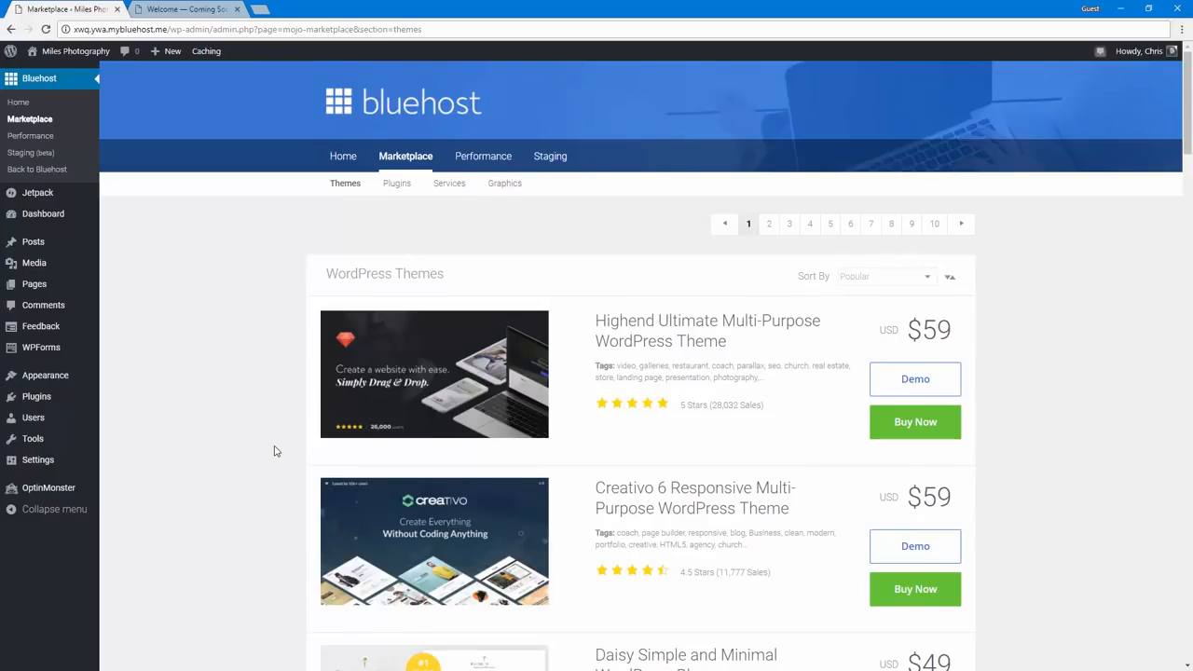
pyautogui.scroll(-5, 275, 451)
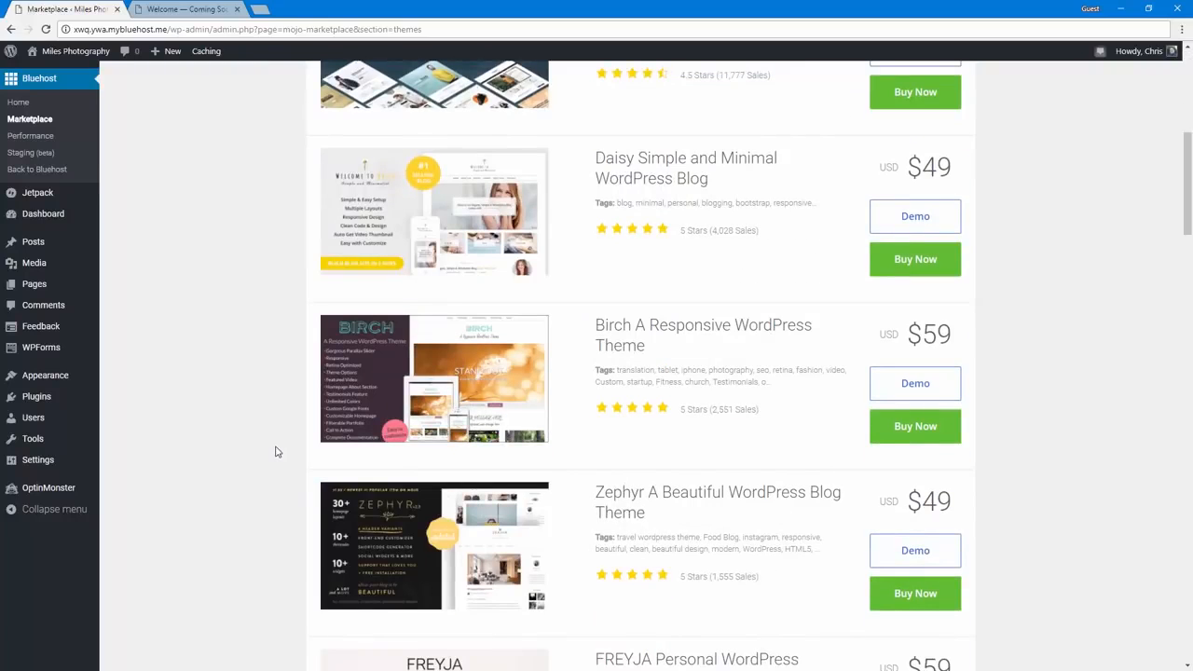
pyautogui.scroll(-5, 274, 451)
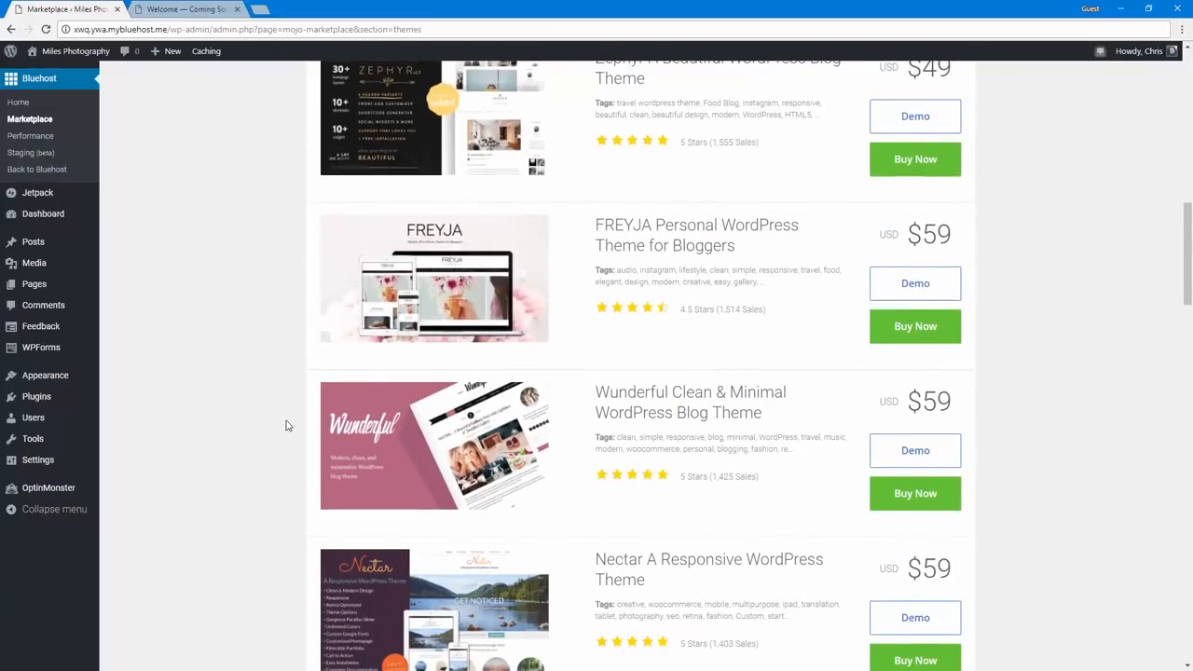
pyautogui.scroll(9, 285, 431)
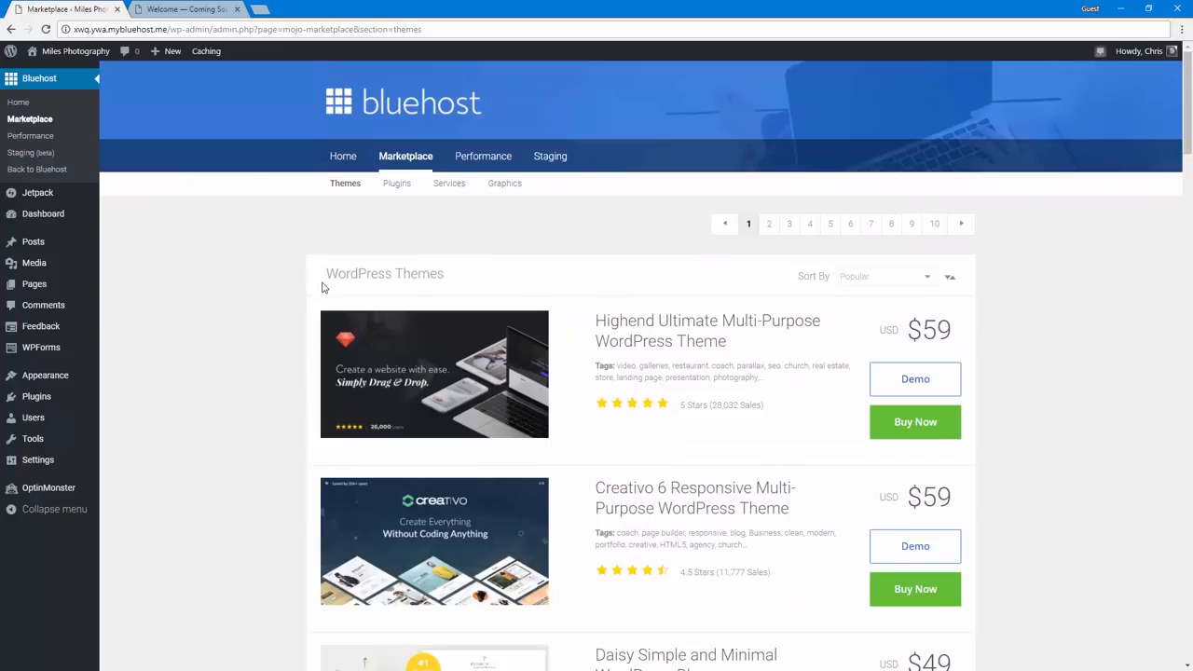
# - Go back to the installed themes and open the WordPress.org theme catalogue filtered to popular themes
pyautogui.click(73, 380)
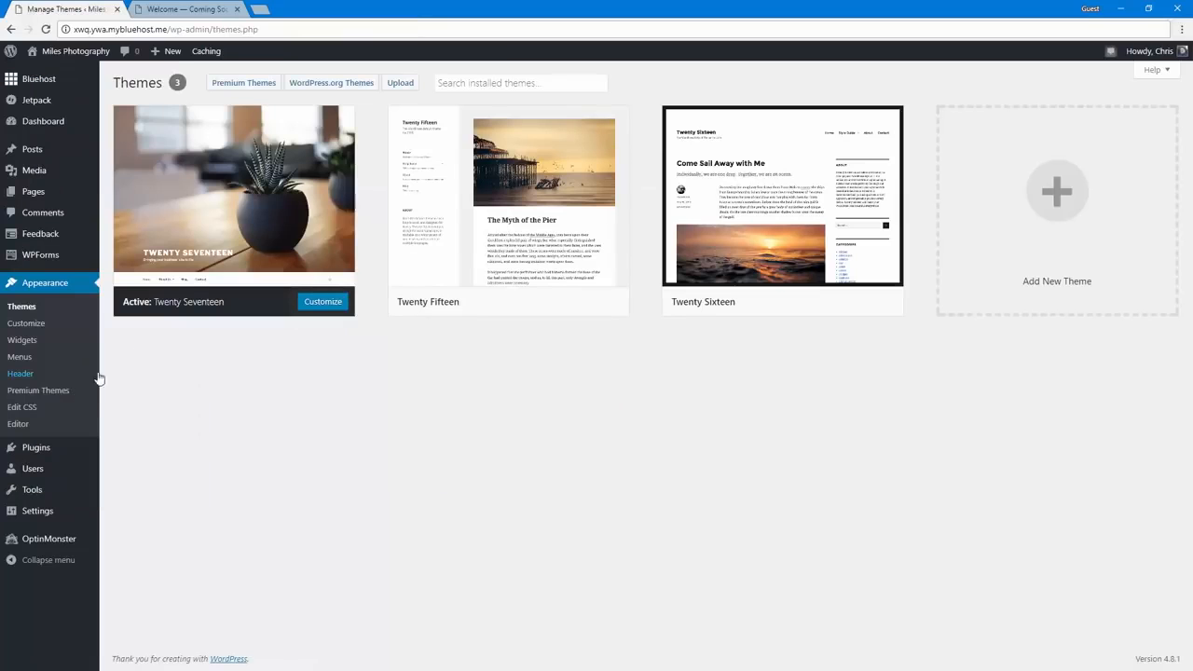
pyautogui.click(326, 85)
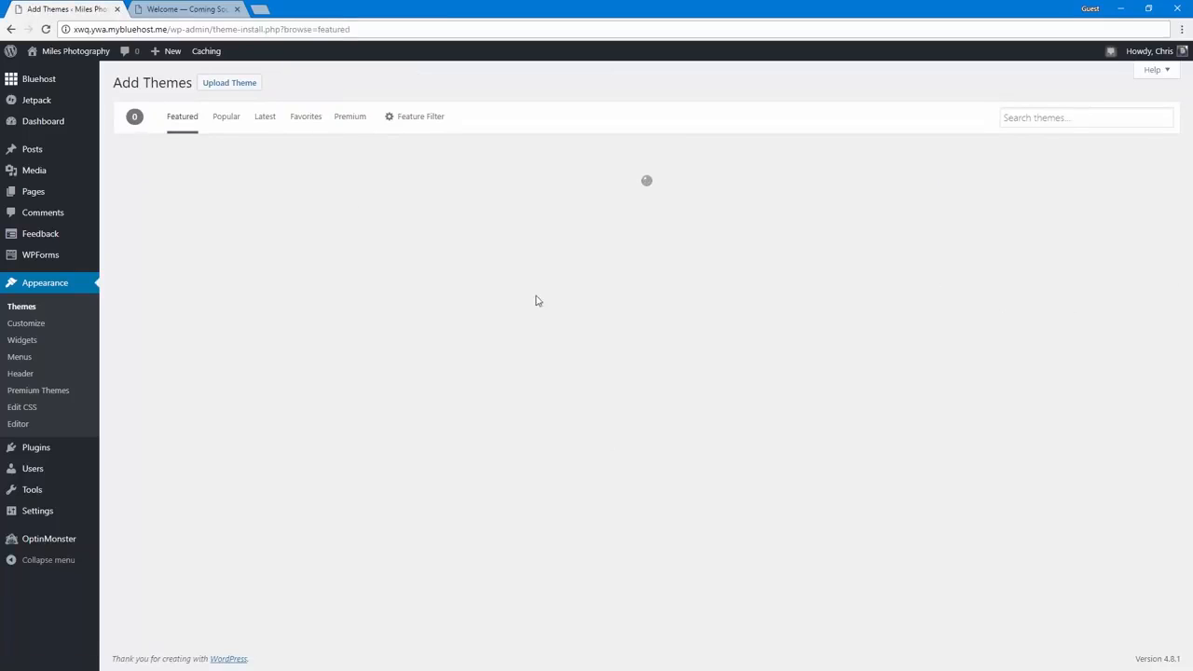
pyautogui.click(224, 117)
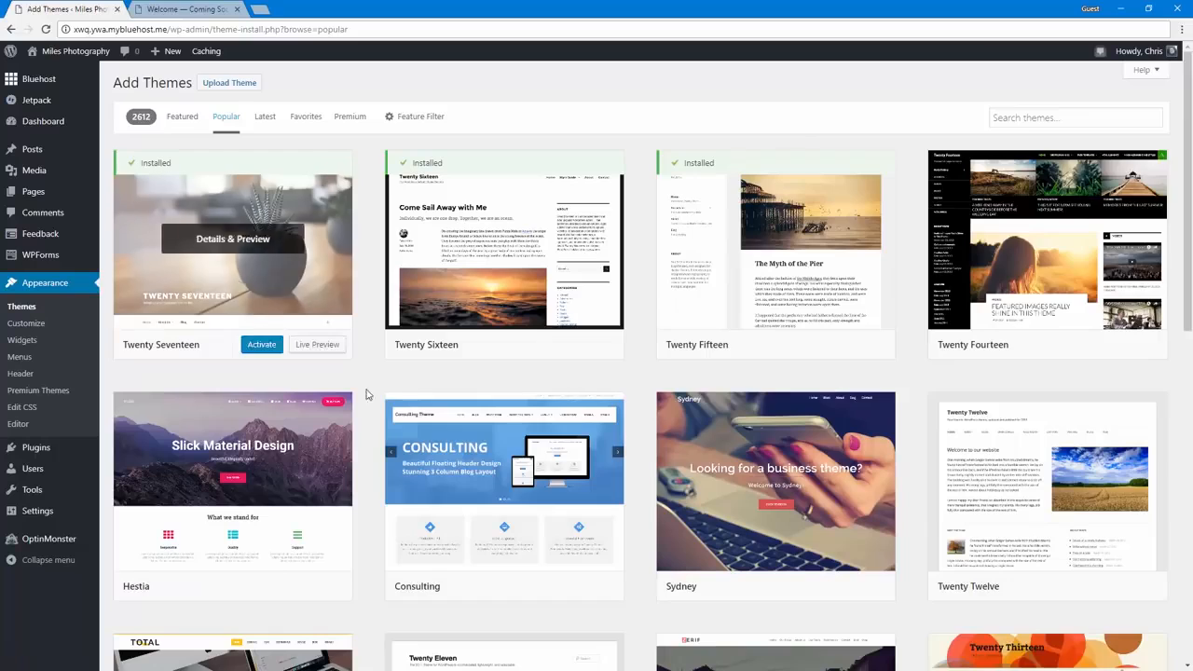
# - Install the Sydney theme from the popular themes in the WordPress.org catalogue
pyautogui.scroll(-5, 743, 247)
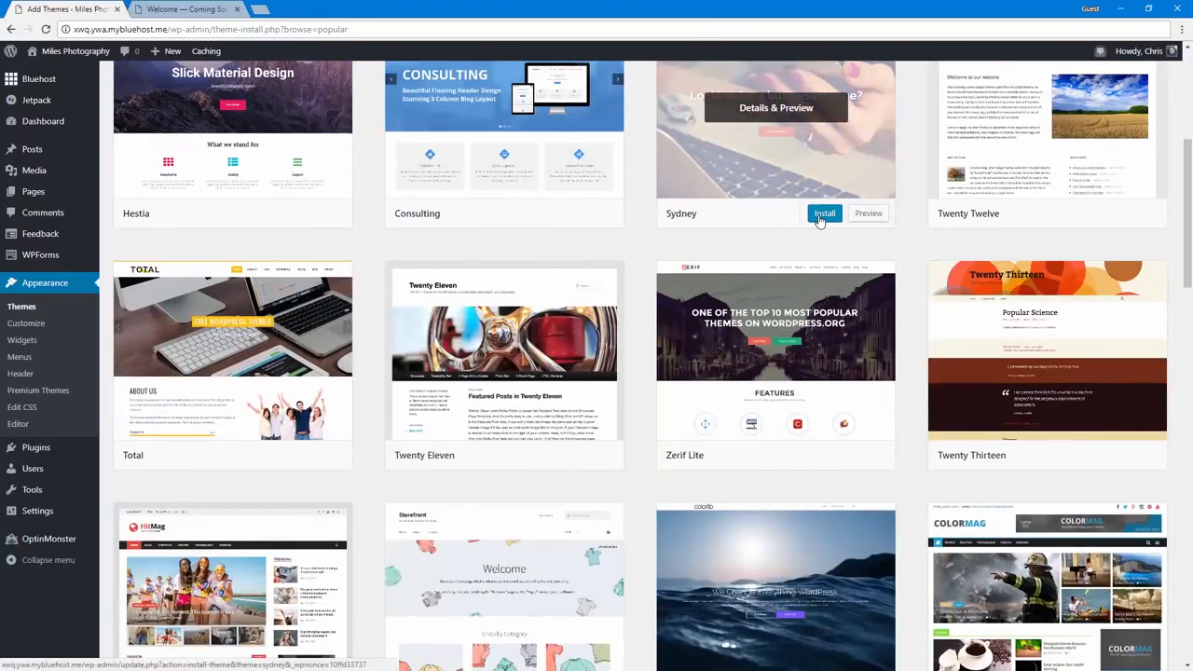
pyautogui.click(821, 213)
pyautogui.scroll(1, 576, 333)
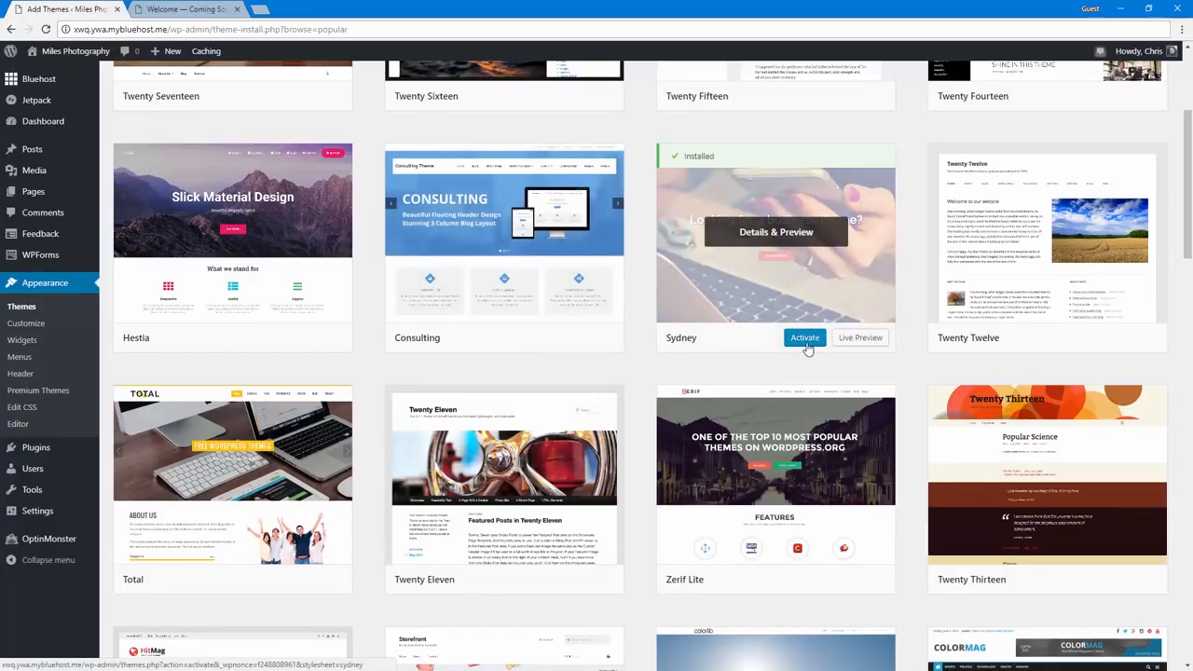
pyautogui.scroll(2, 233, 420)
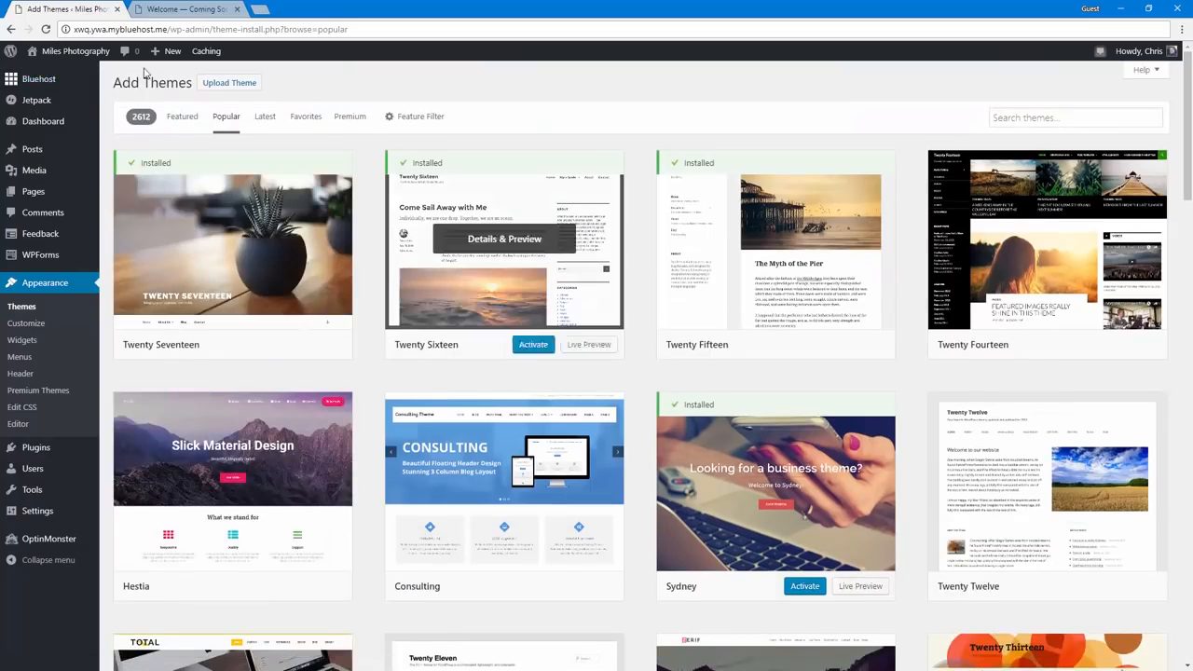
# - Return to the installed themes, activate Twenty Fifteen and review how the Miles Photography home page looks with it
pyautogui.click(61, 283)
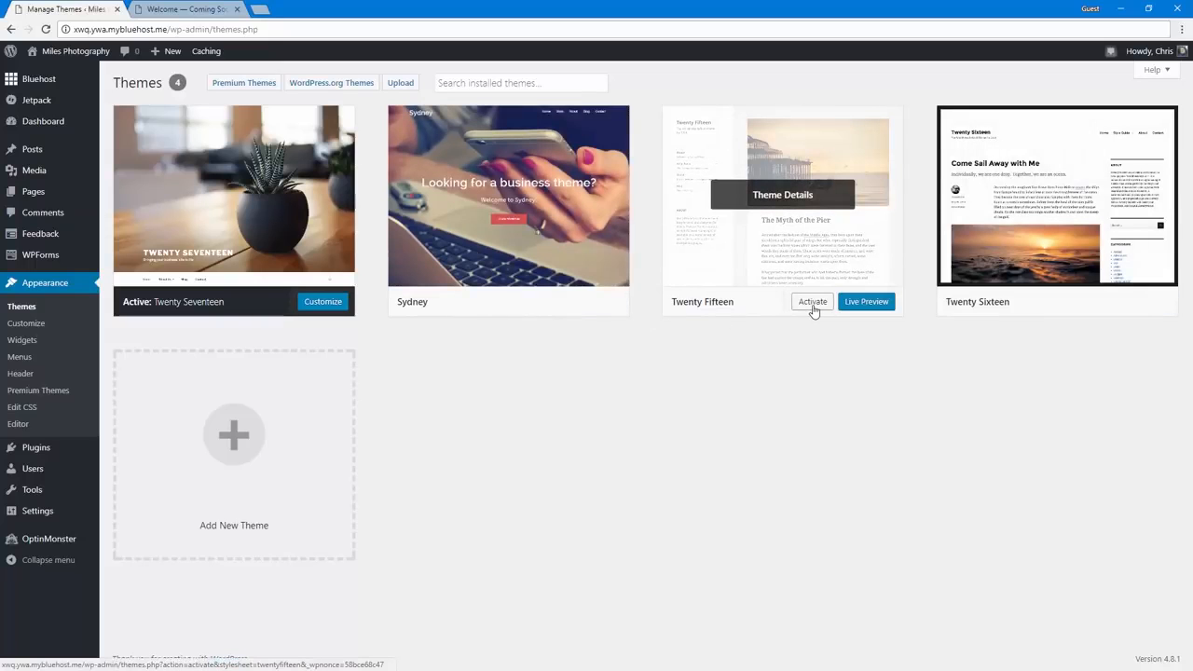
pyautogui.click(812, 304)
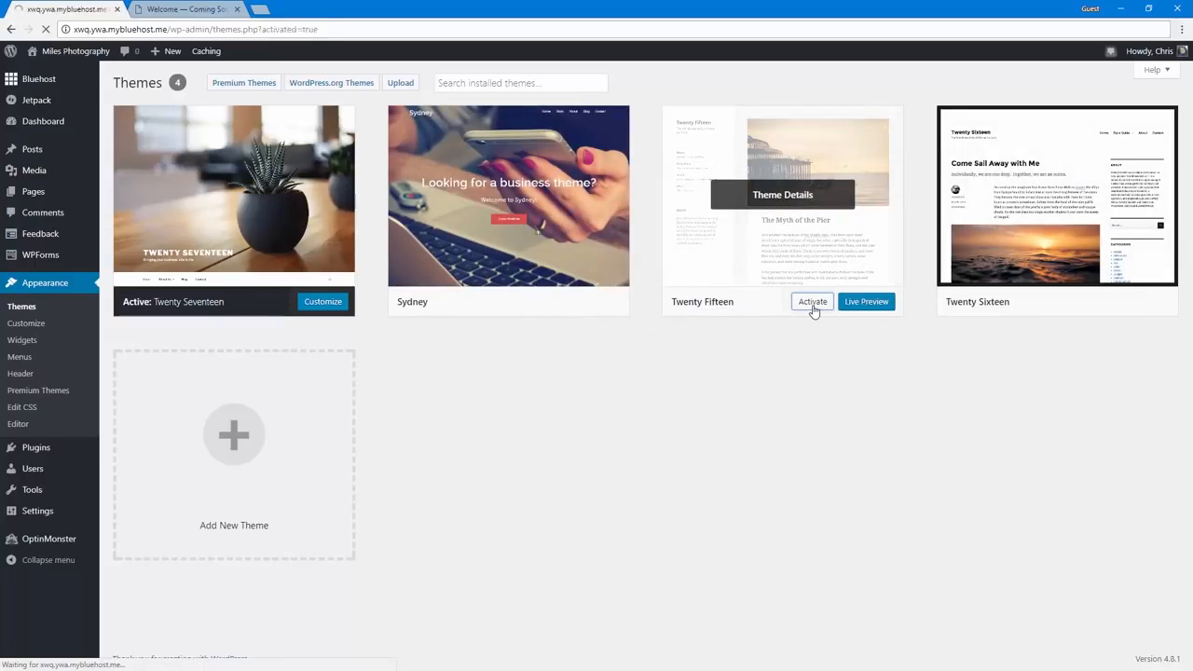
pyautogui.moveTo(89, 54)
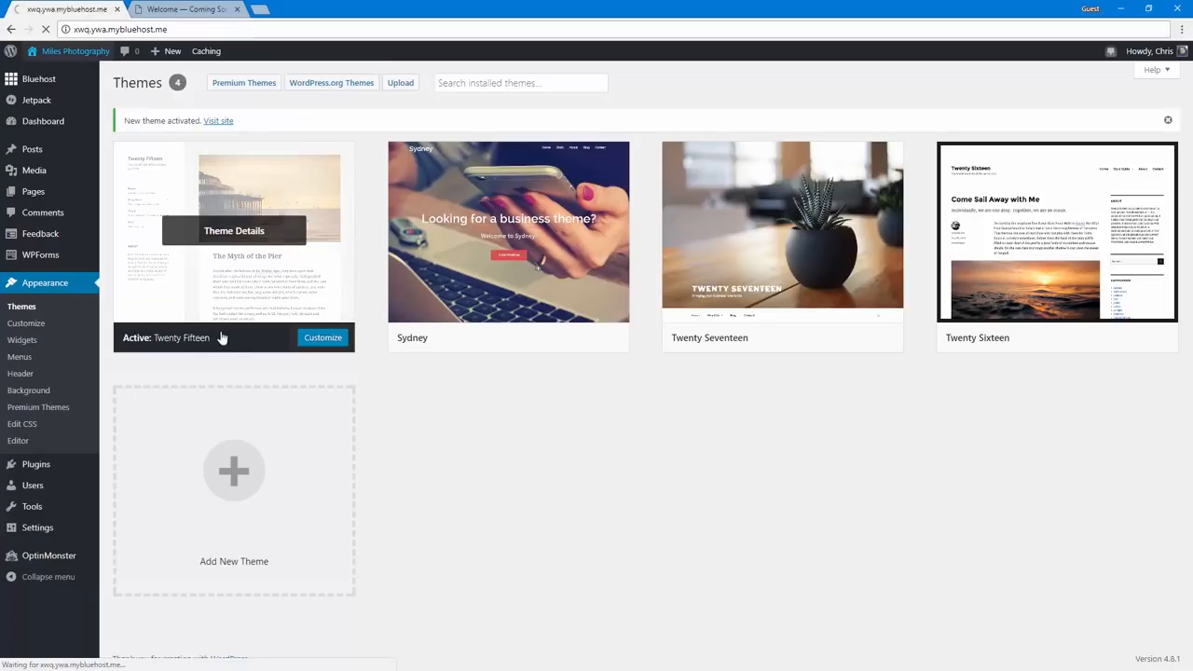
pyautogui.scroll(-3, 336, 508)
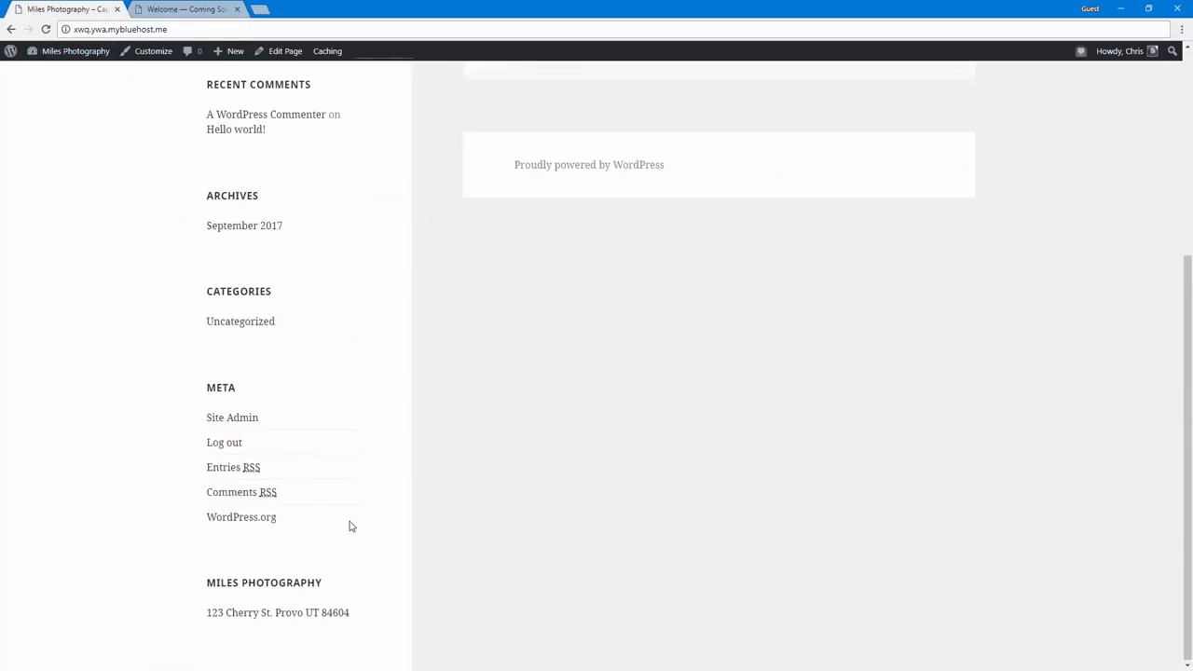
pyautogui.scroll(3, 350, 527)
# - Go back to the theme management page, reactivate Twenty Seventeen and dismiss the activation notice
pyautogui.click(91, 54)
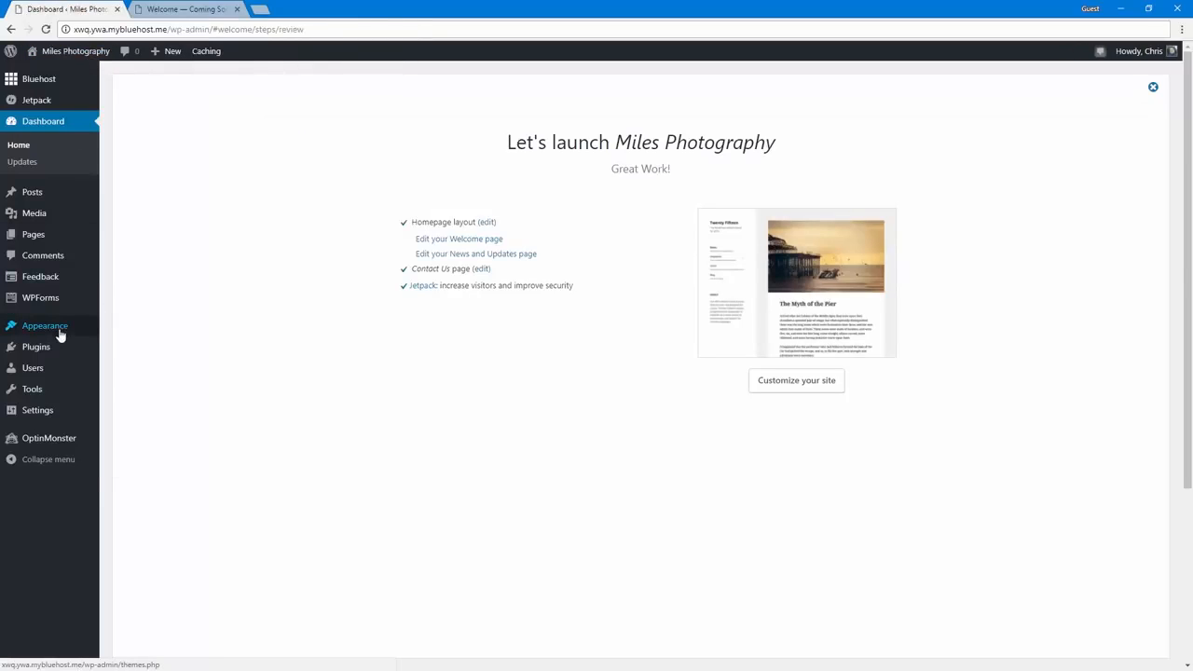
pyautogui.click(40, 330)
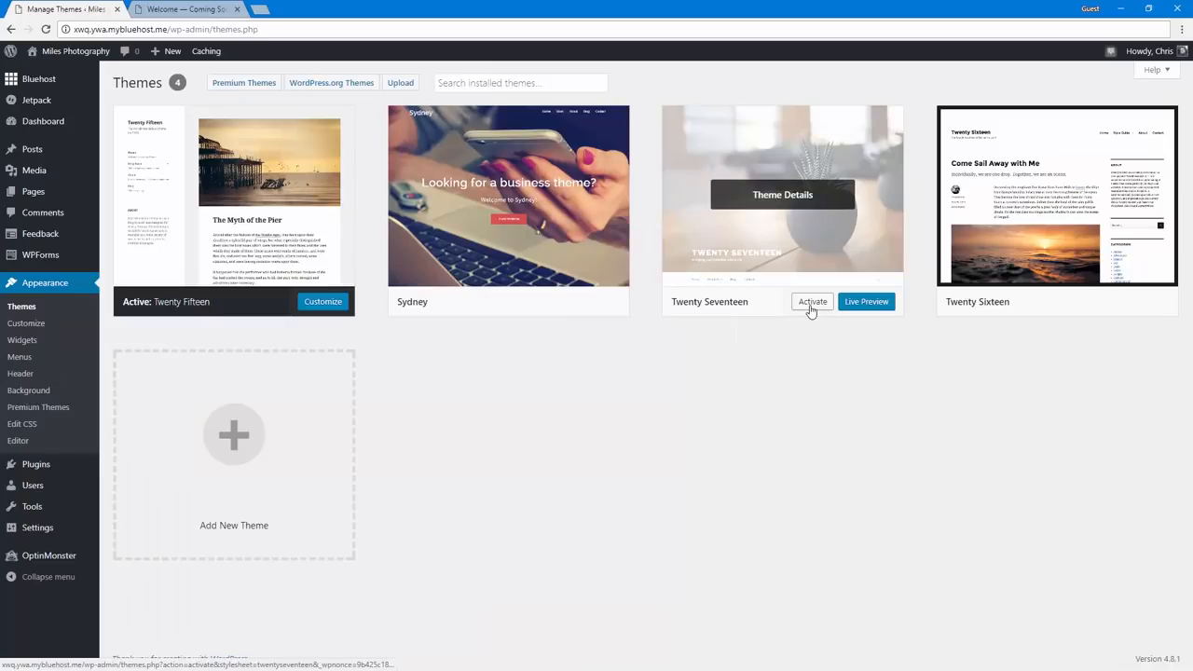
pyautogui.click(811, 307)
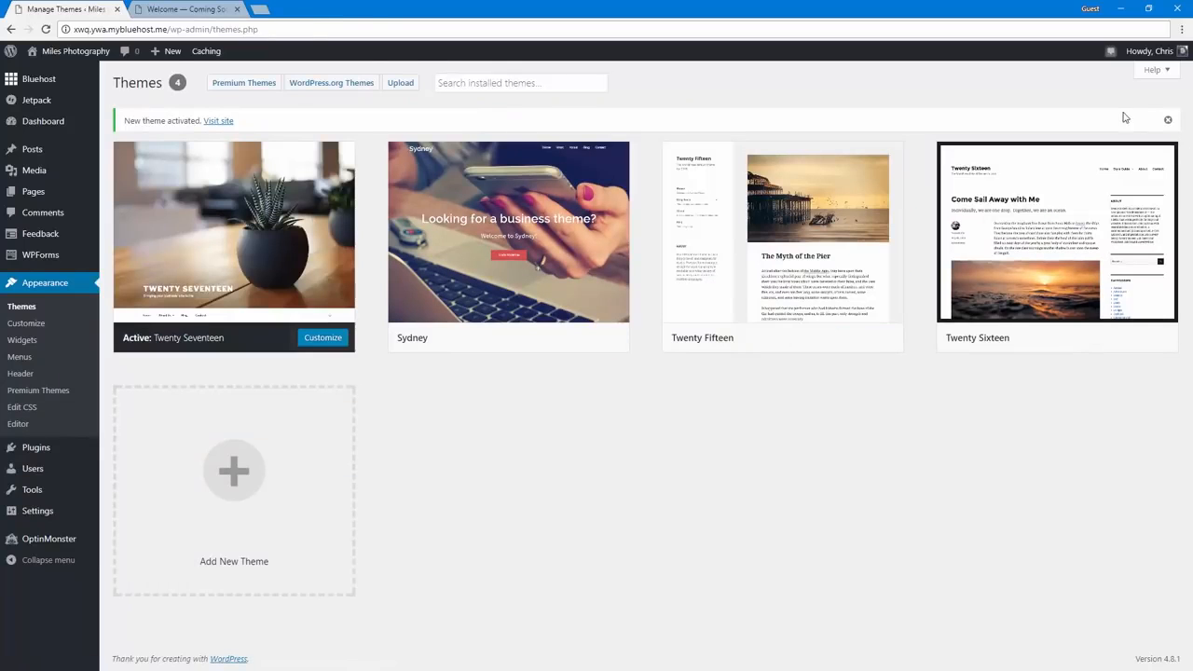
pyautogui.click(1166, 123)
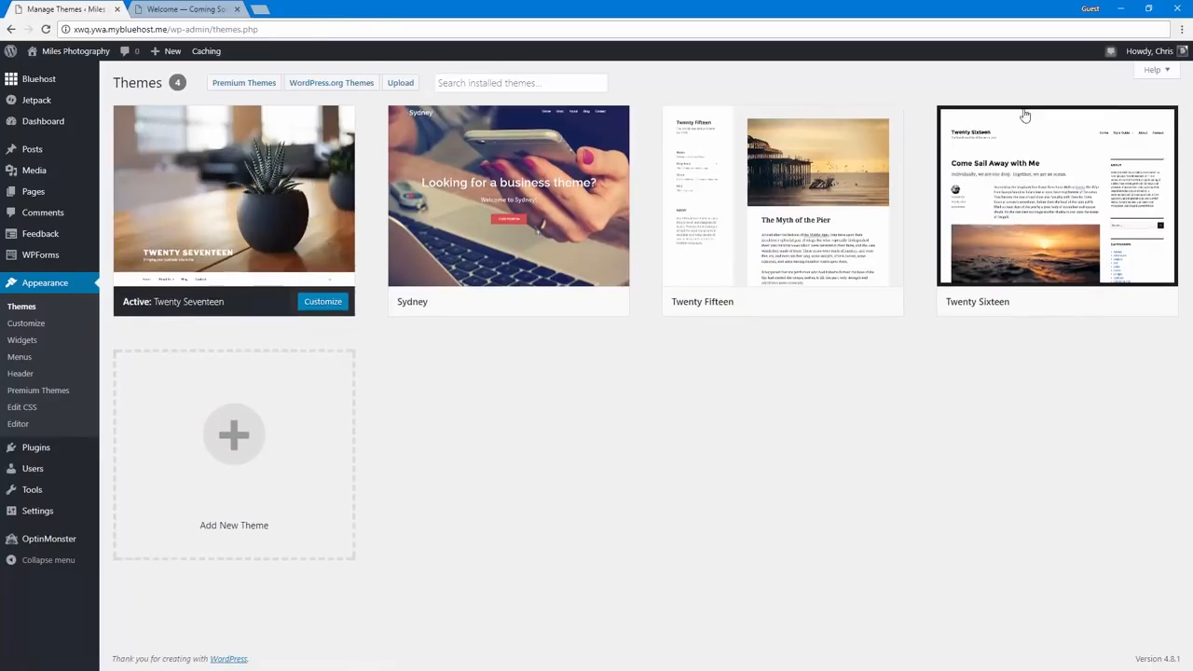
# - Visit the site's home page, start customizing it, look through the other installed themes and return to the customization options
pyautogui.click(86, 56)
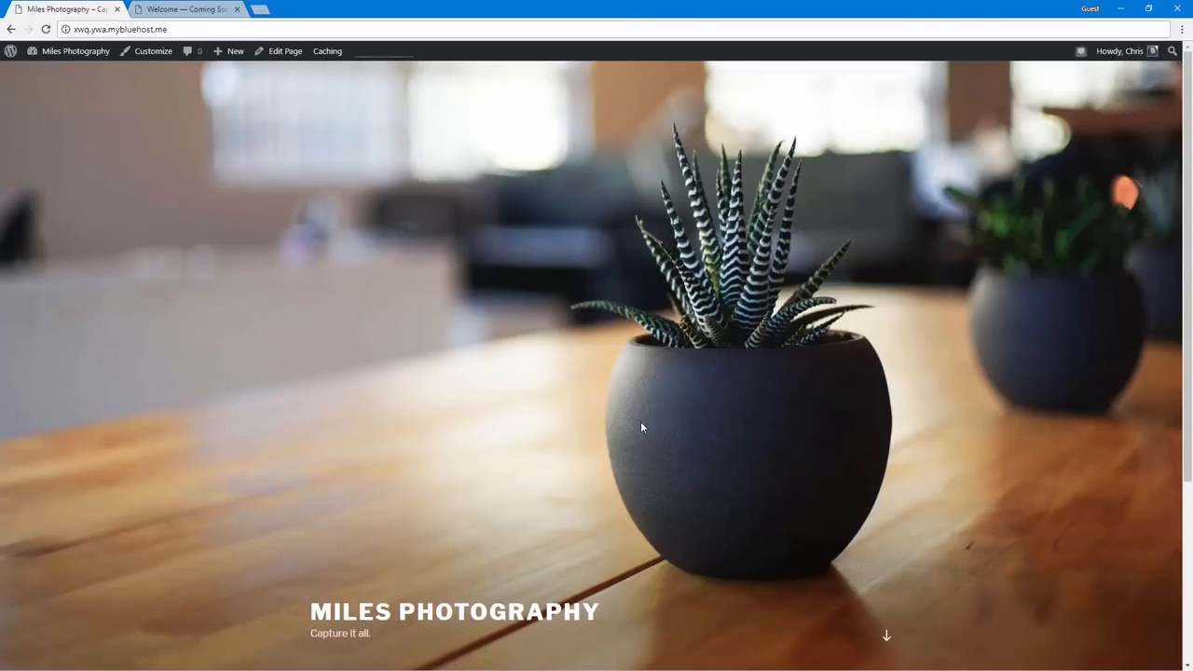
pyautogui.click(157, 54)
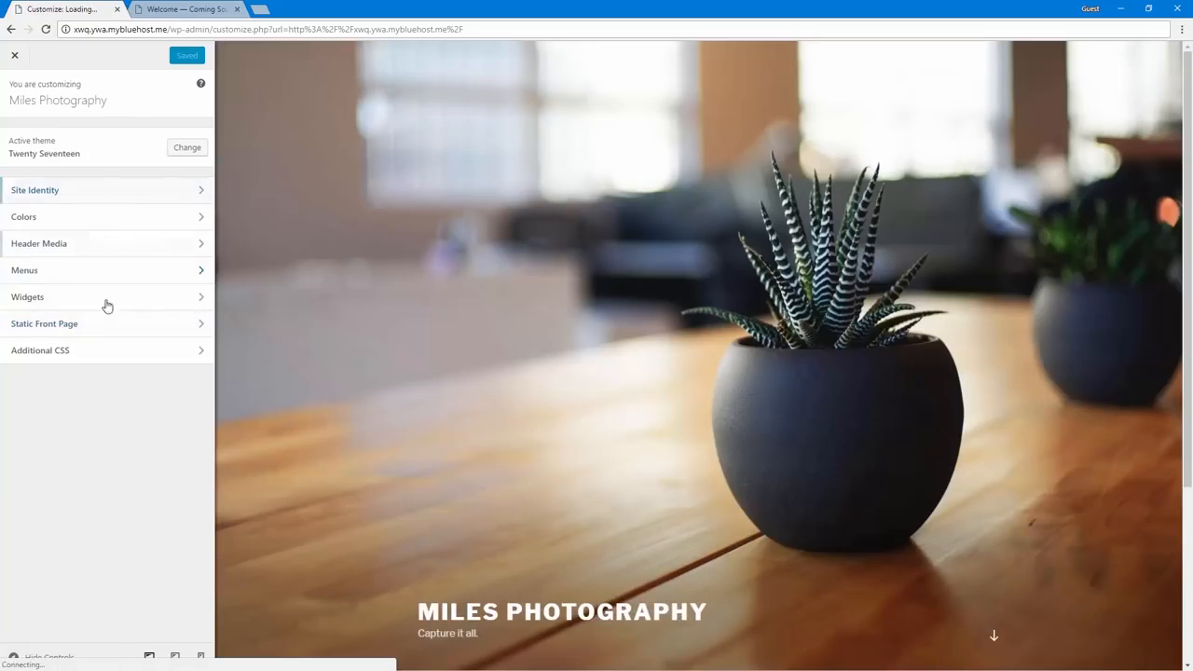
pyautogui.click(186, 147)
pyautogui.scroll(-1, 121, 328)
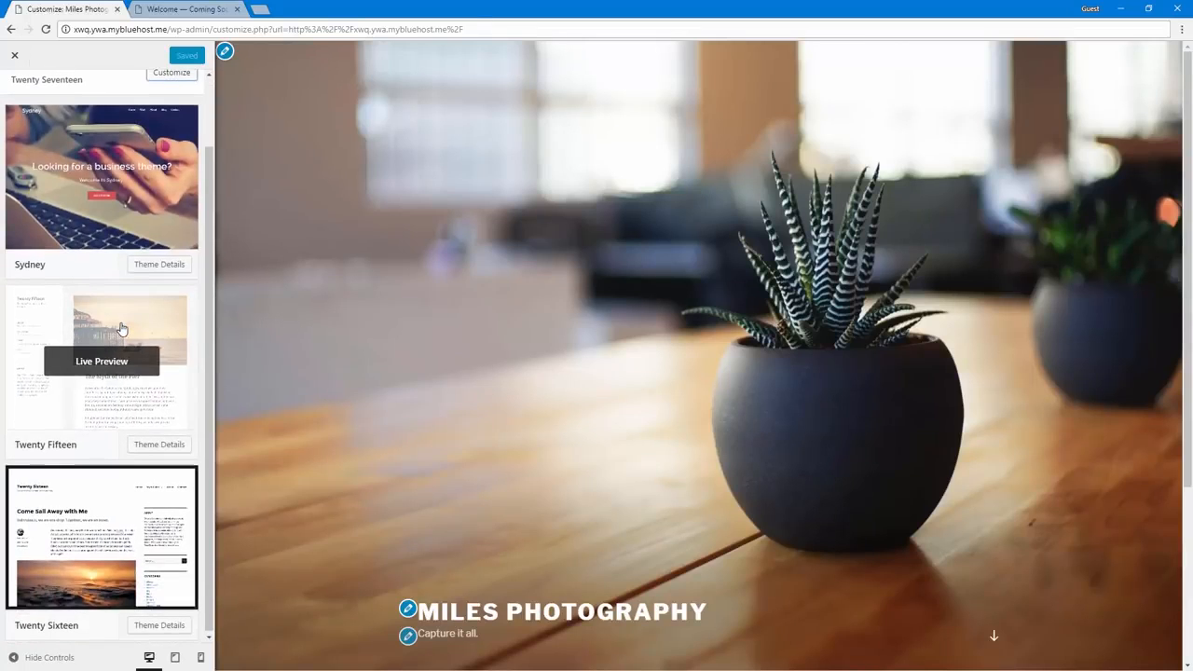
pyautogui.scroll(1, 117, 349)
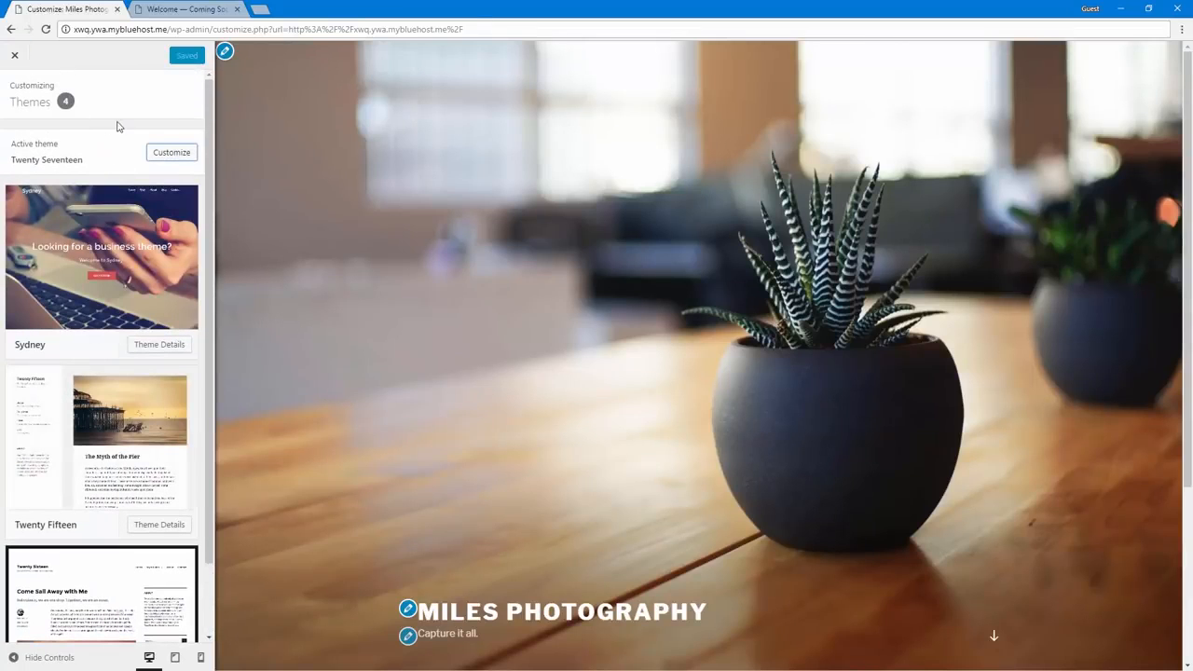
pyautogui.click(166, 154)
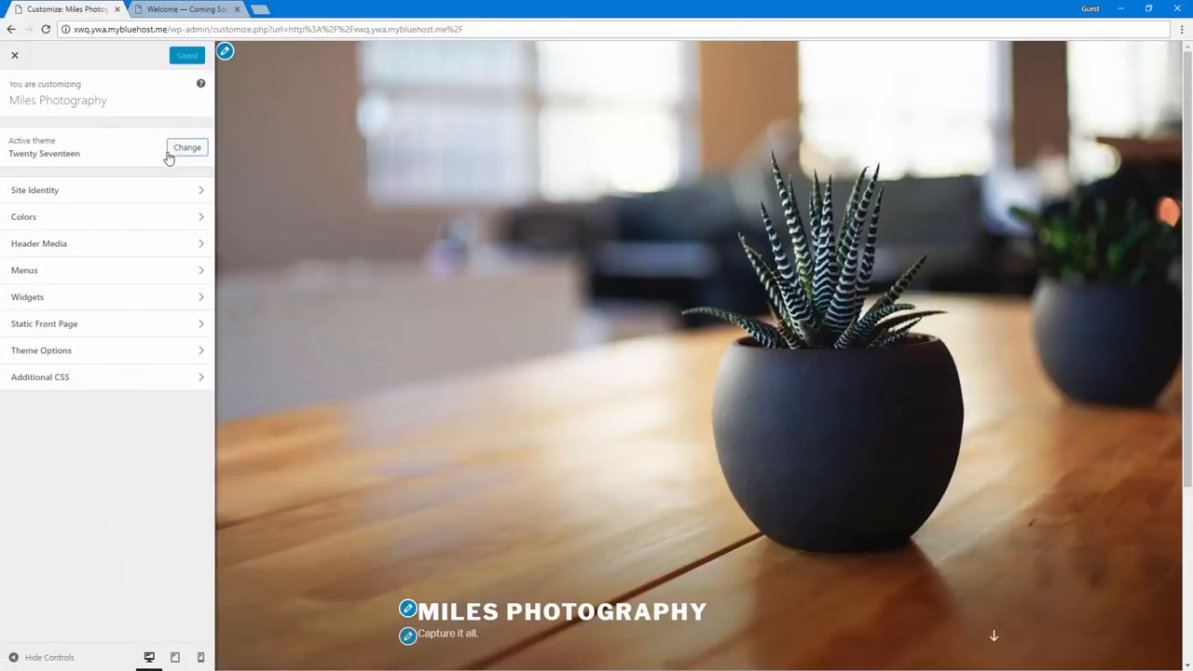
# - Open the site identity settings and examine the site title and tagline fields
pyautogui.click(119, 191)
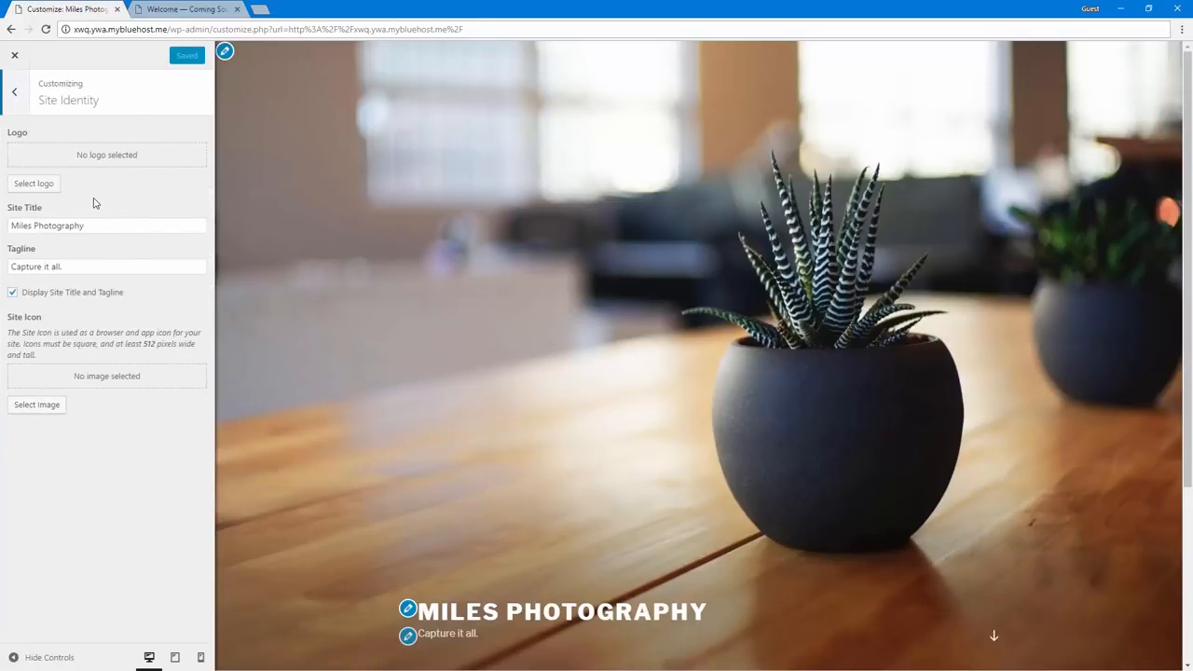
pyautogui.click(86, 225)
pyautogui.click(88, 264)
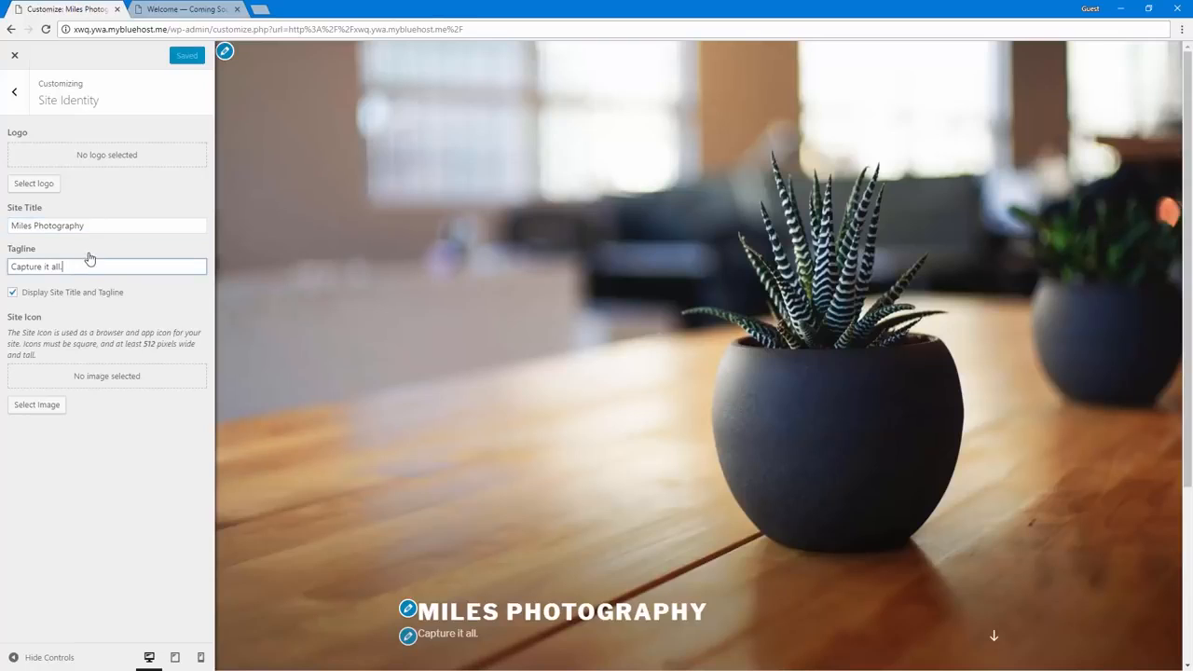
pyautogui.click(99, 224)
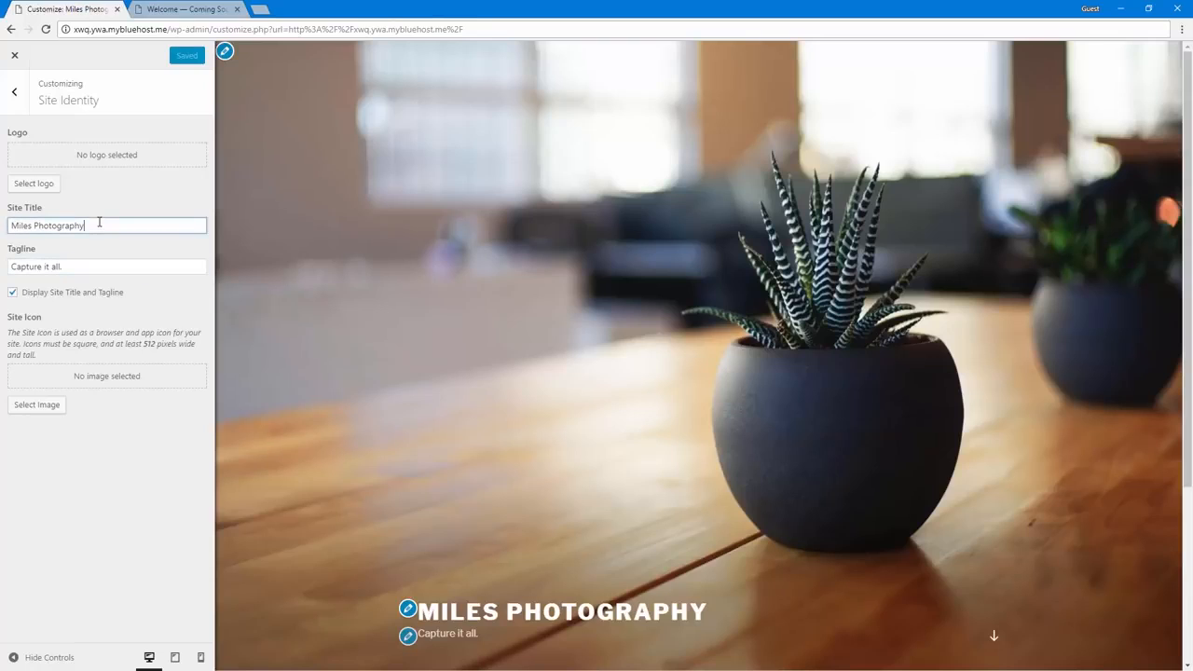
pyautogui.click(84, 199)
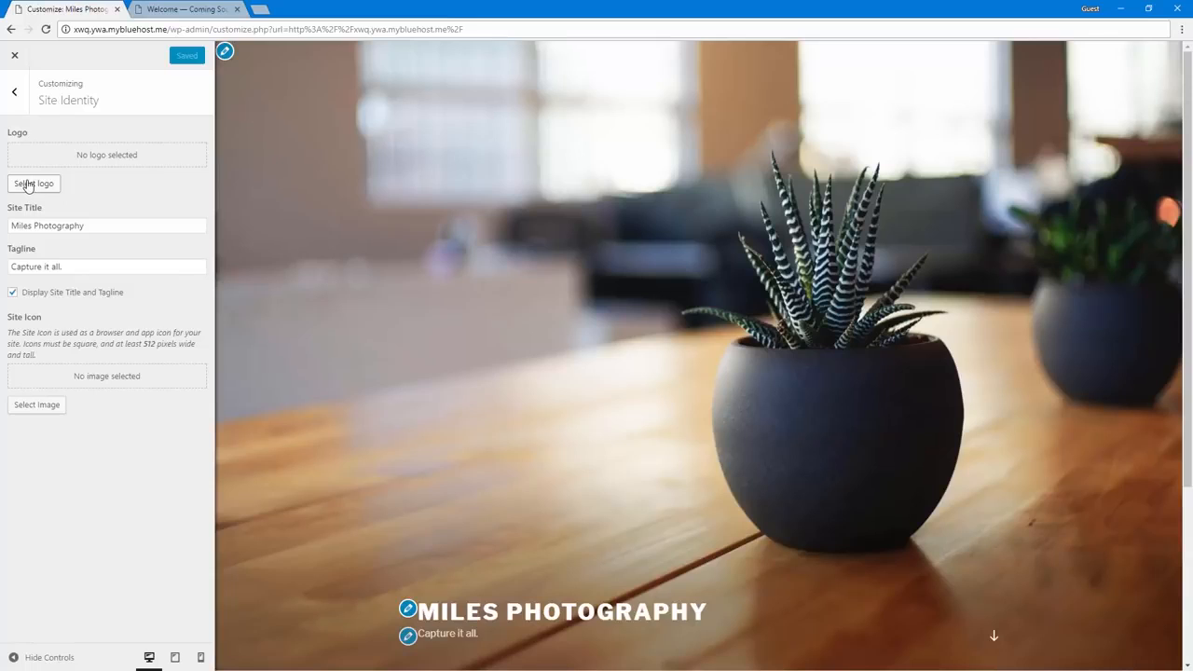
# - Upload camera-clip-art.png from the Pictures folder and set it as the site logo
pyautogui.click(31, 184)
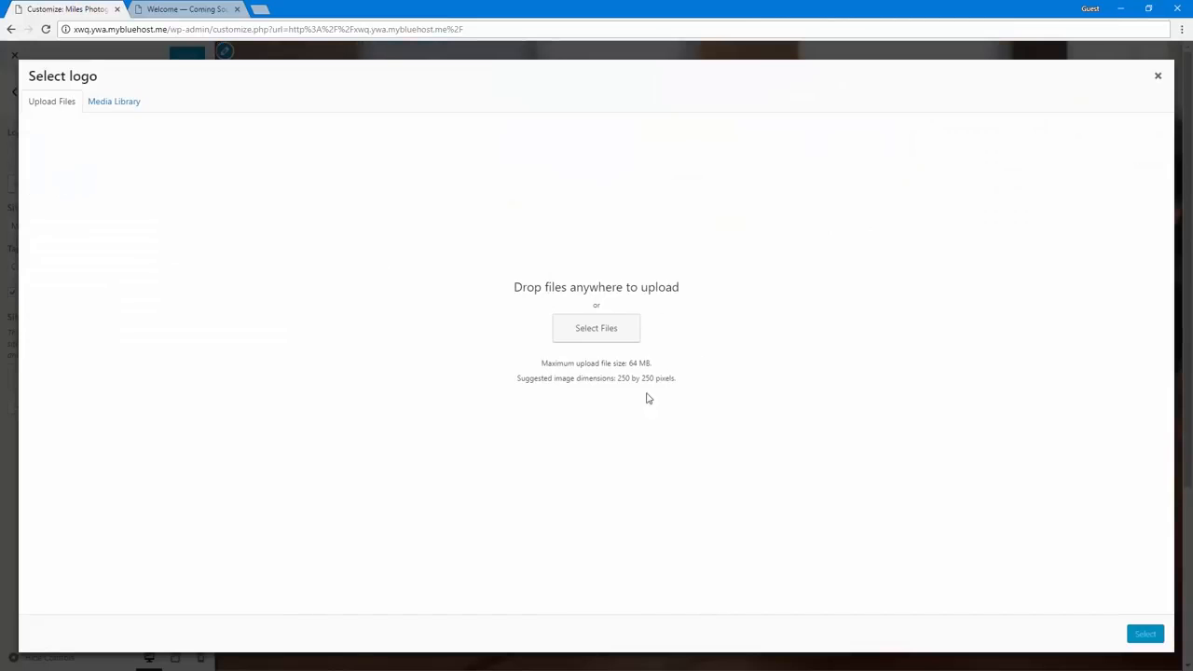
pyautogui.click(607, 330)
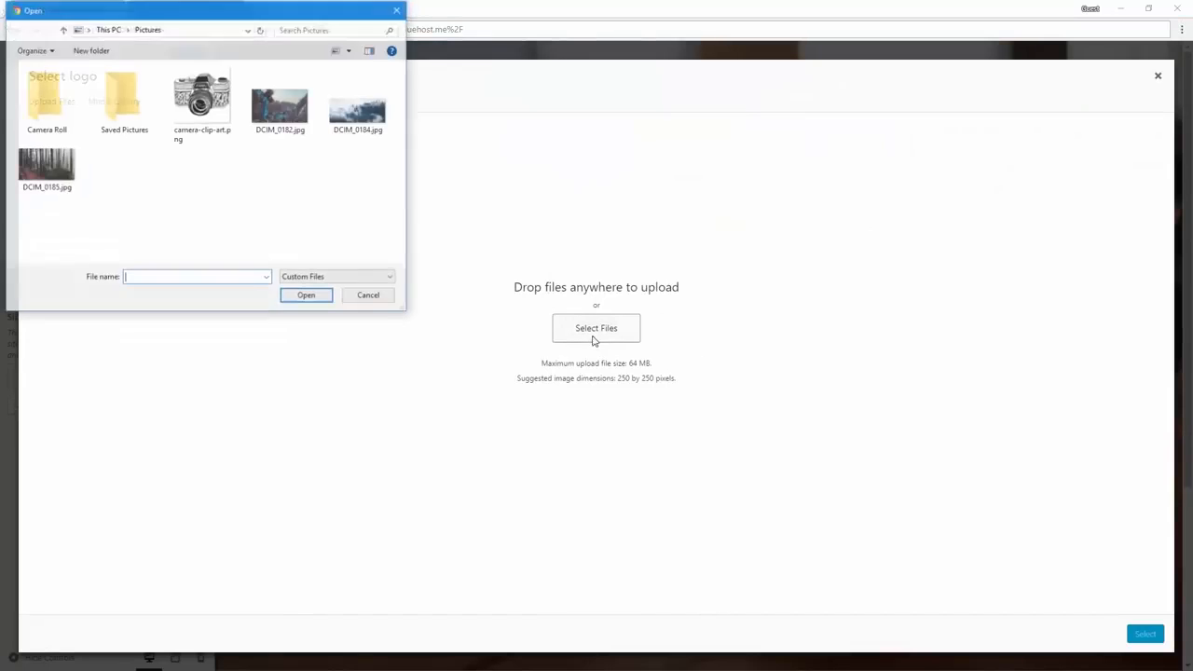
pyautogui.doubleClick(216, 123)
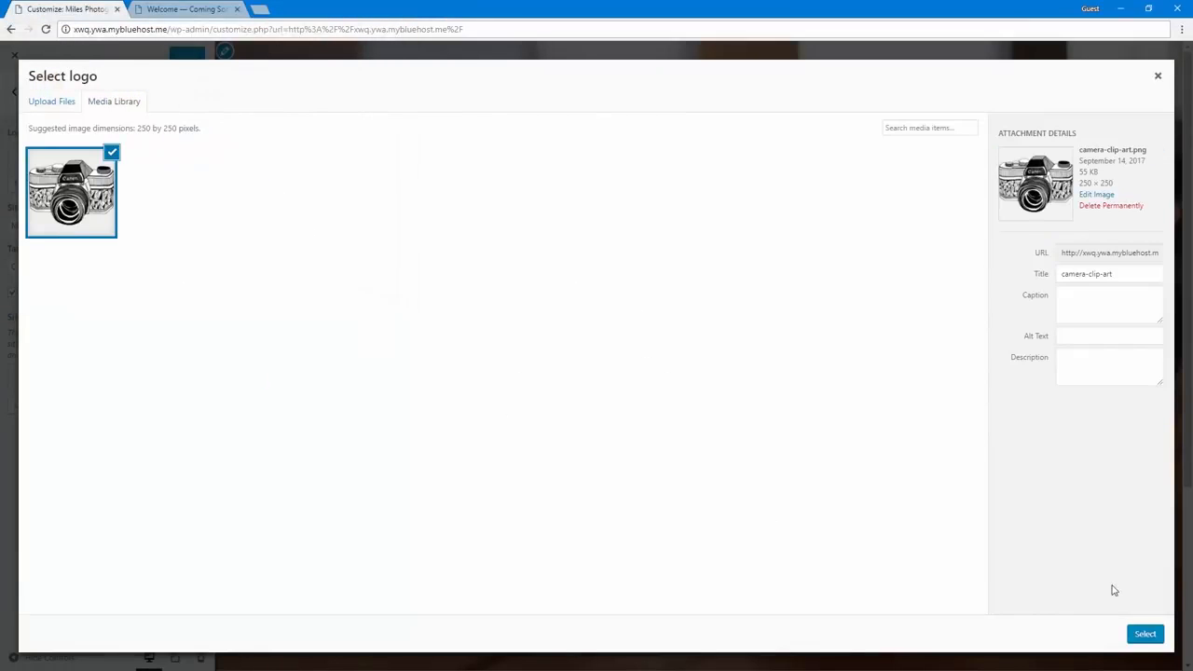
pyautogui.click(1144, 634)
pyautogui.click(1141, 635)
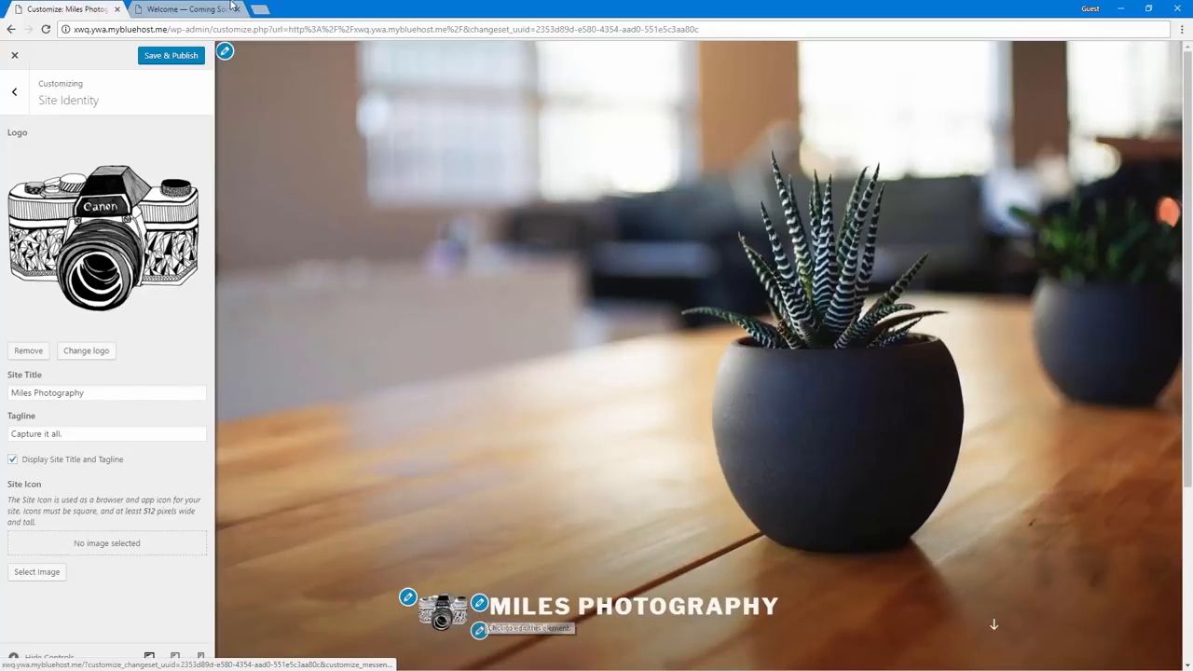
# - Open the header media settings from the page preview and upload DCIM_0182.jpg as the new header image
pyautogui.click(225, 52)
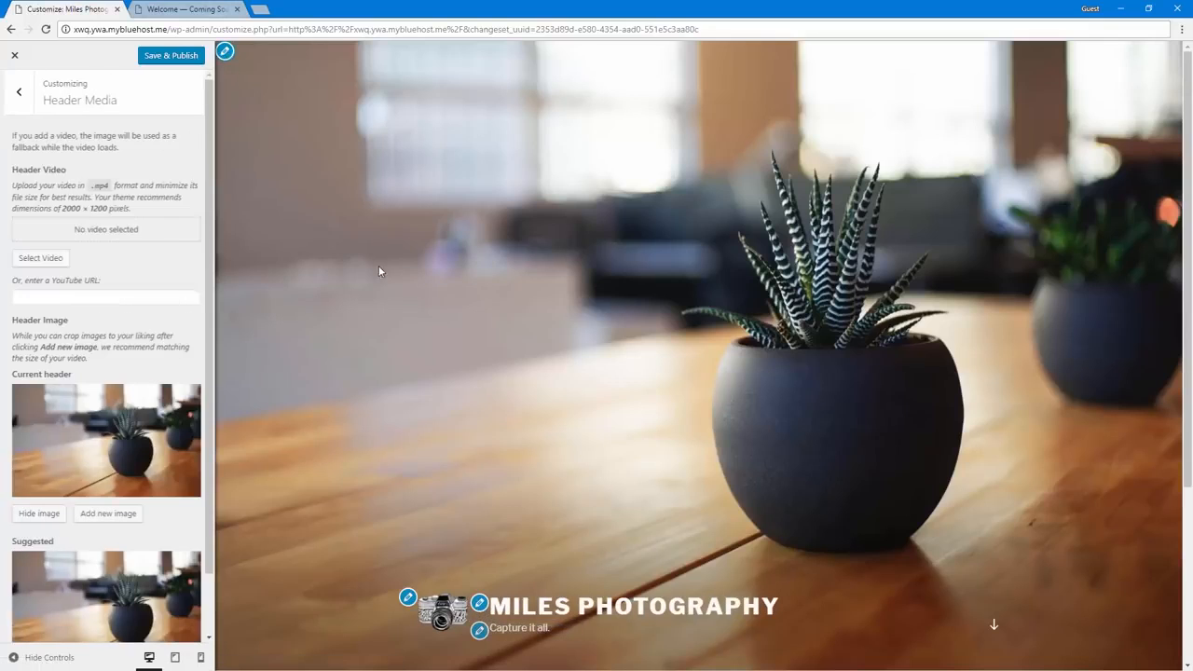
pyautogui.click(407, 598)
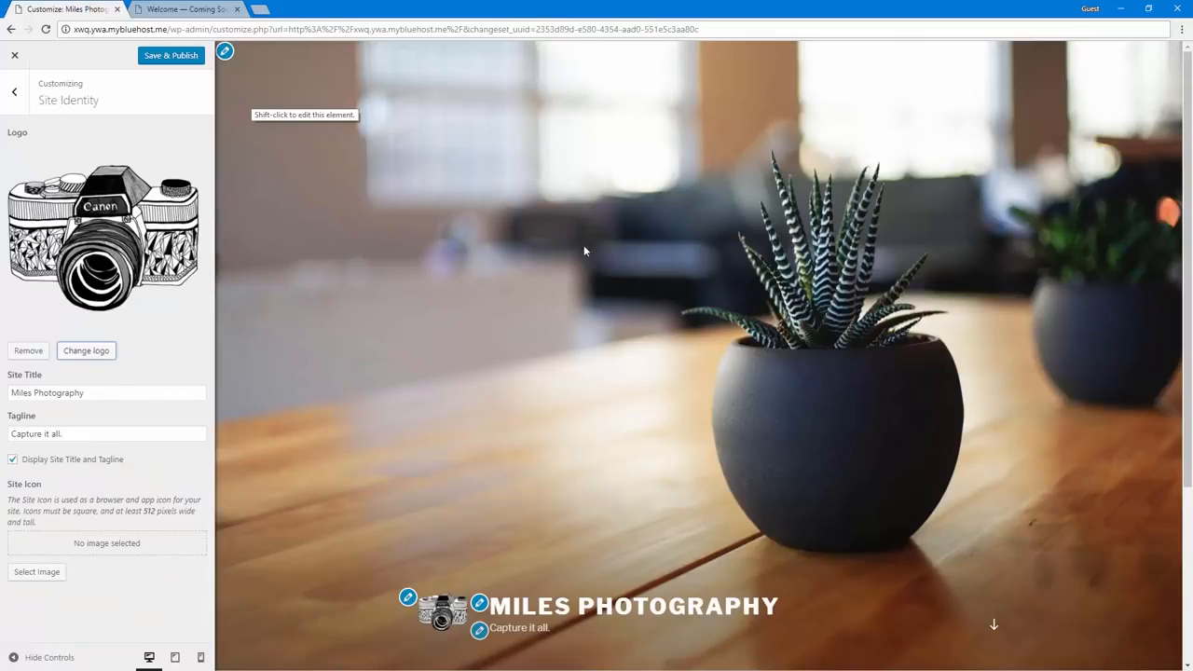
pyautogui.click(225, 51)
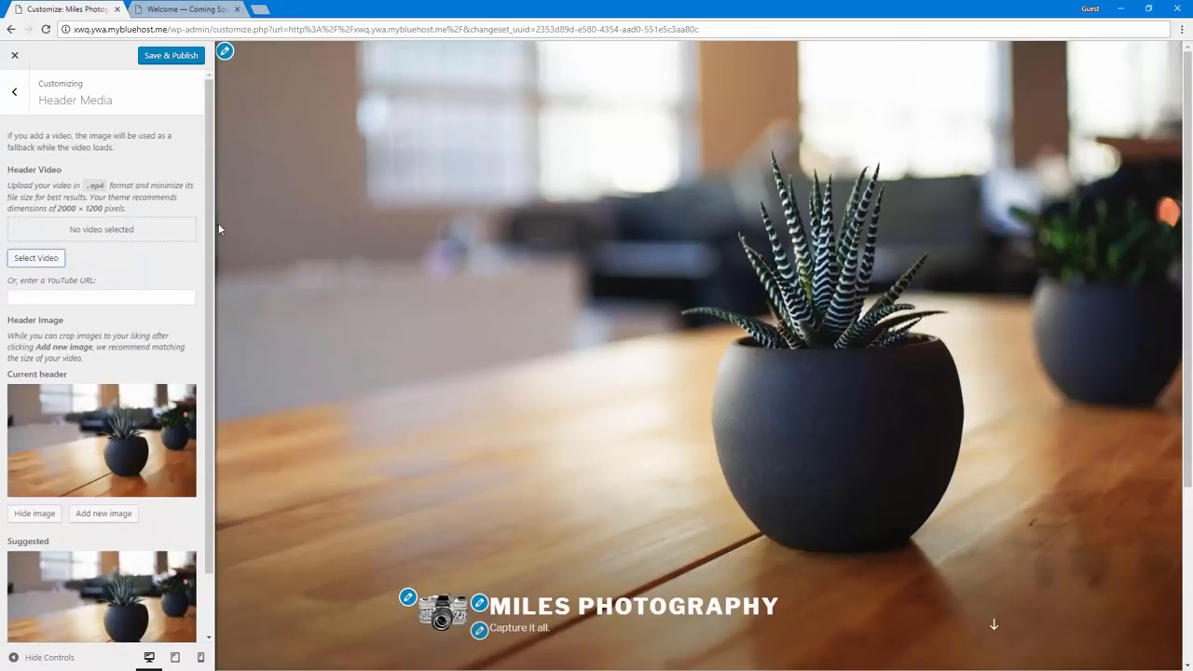
pyautogui.click(99, 520)
pyautogui.click(41, 101)
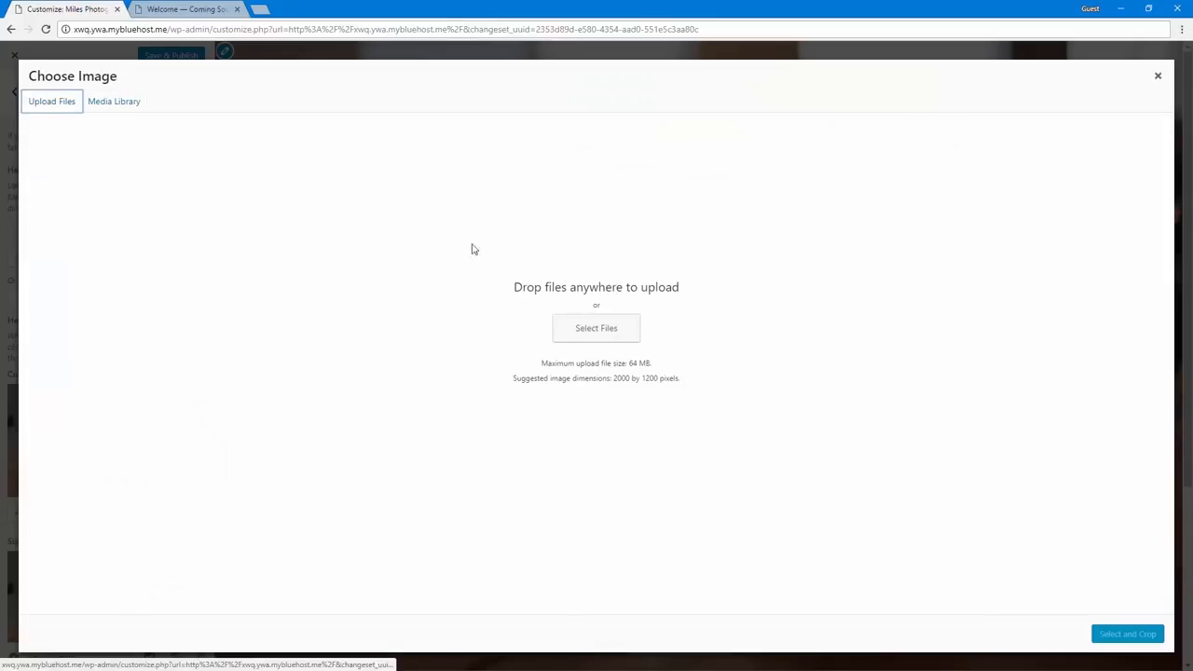
pyautogui.click(580, 332)
pyautogui.doubleClick(281, 105)
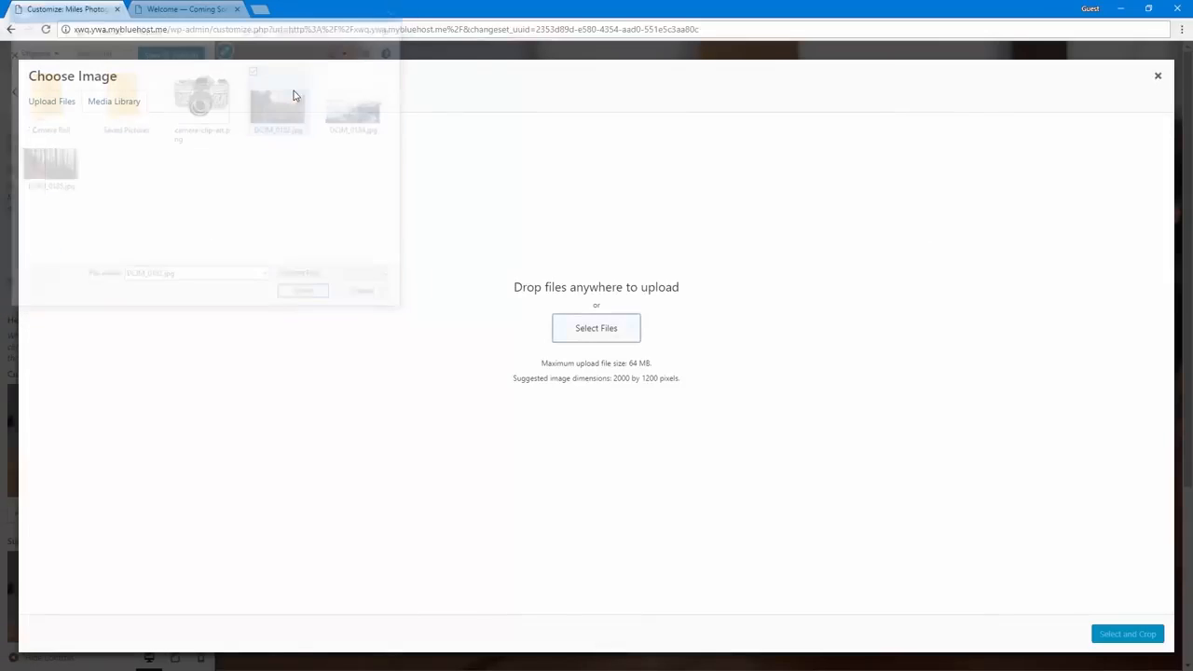
pyautogui.click(1128, 635)
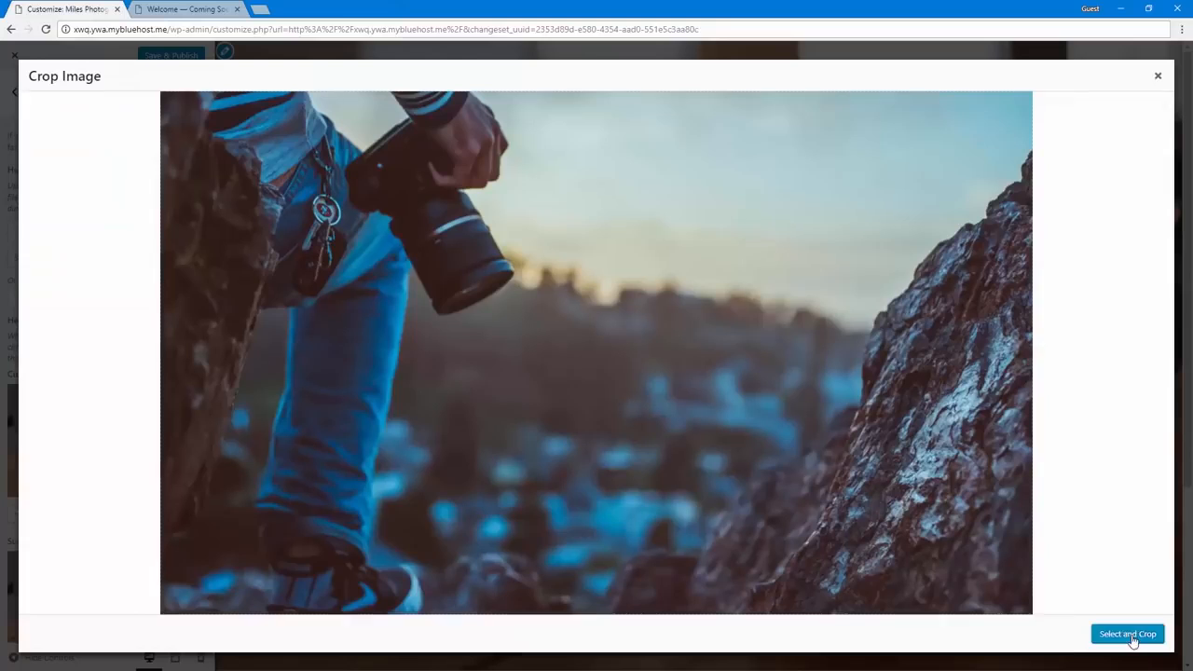
pyautogui.click(1130, 635)
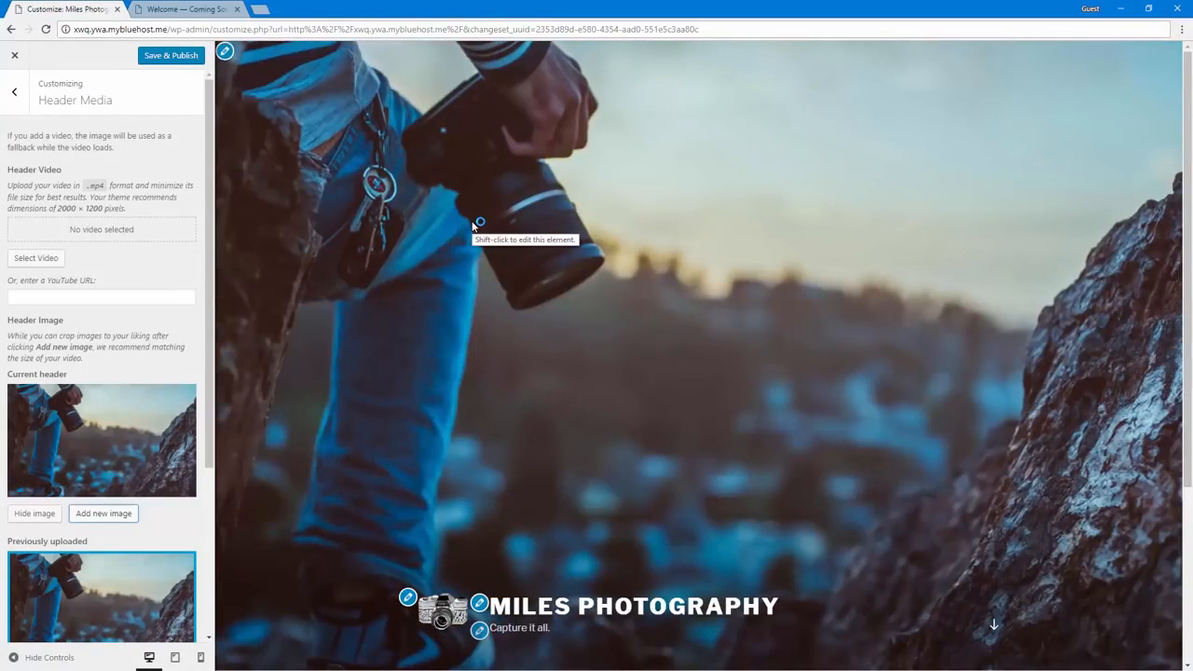
# - Change the tagline to "Capture it all on film." and set camera-clip-art.png from the media library as the site icon, without cropping
pyautogui.click(480, 632)
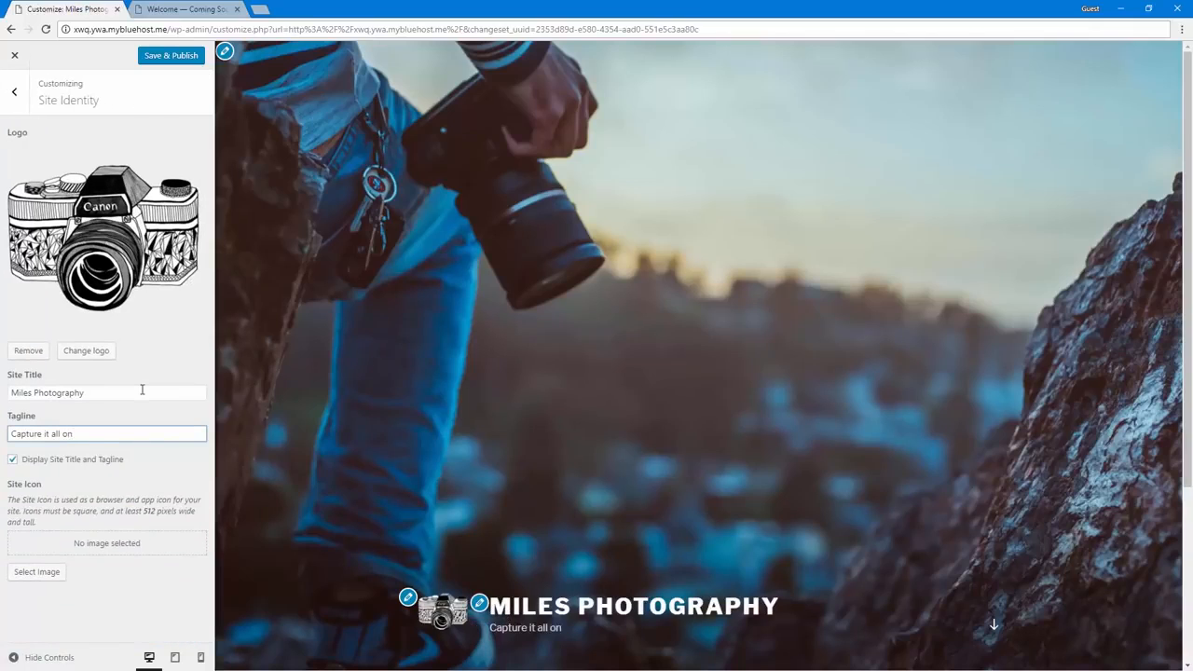
pyautogui.write('film.')
pyautogui.click(26, 574)
pyautogui.click(163, 196)
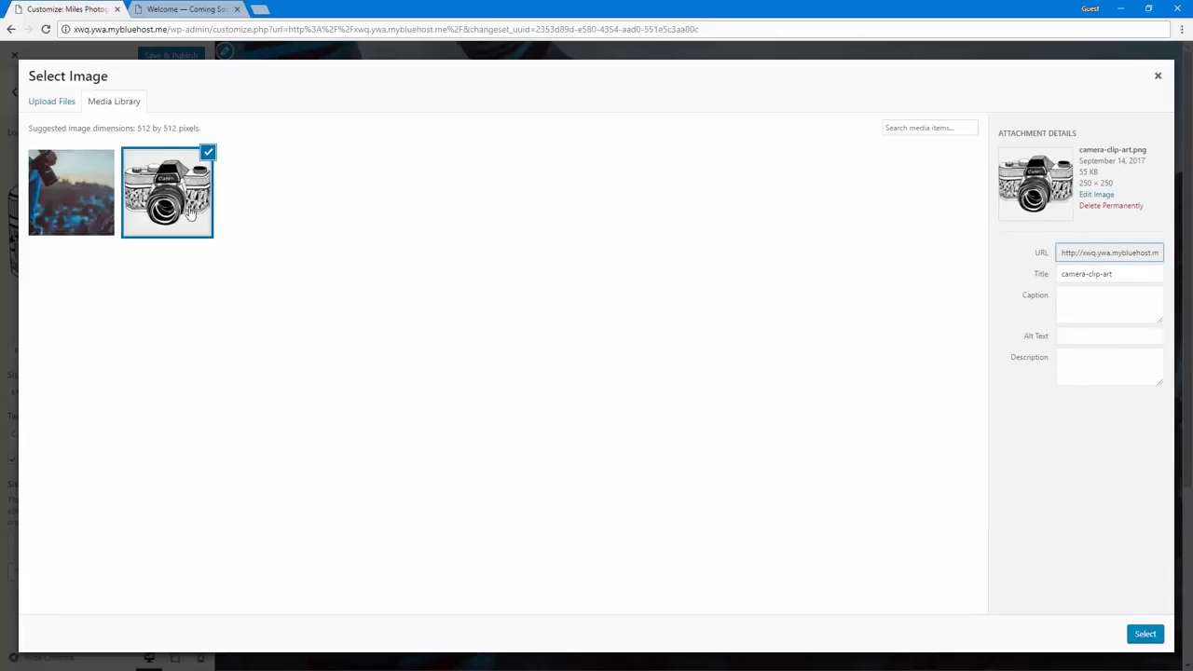
pyautogui.click(1144, 634)
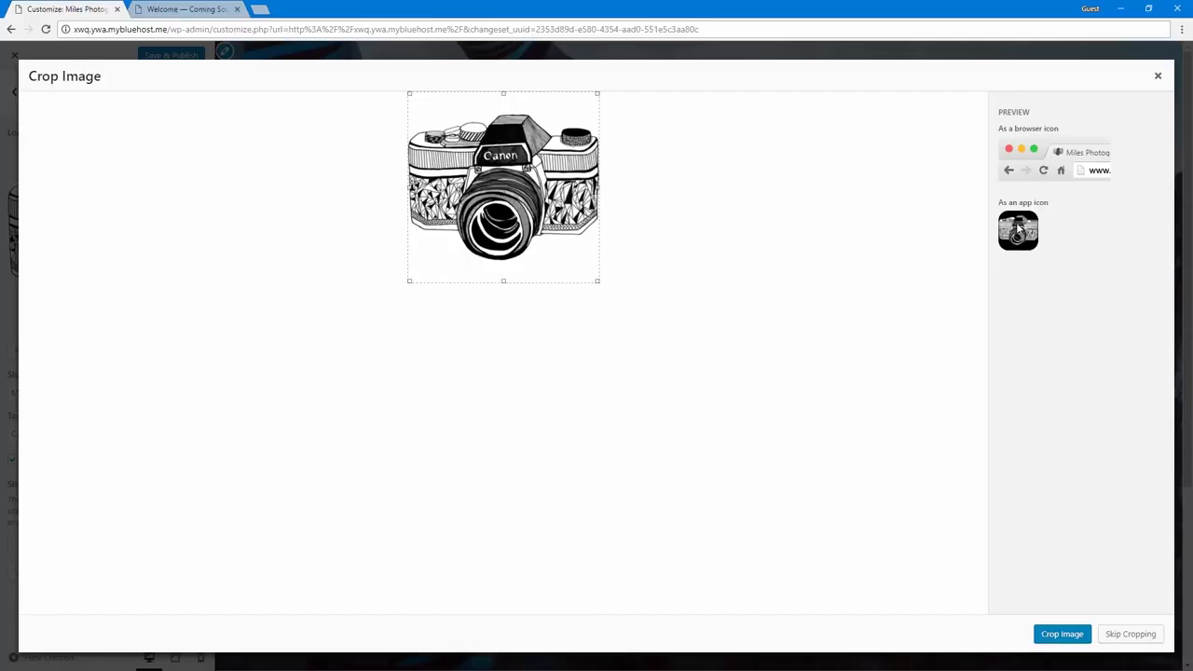
pyautogui.click(1131, 636)
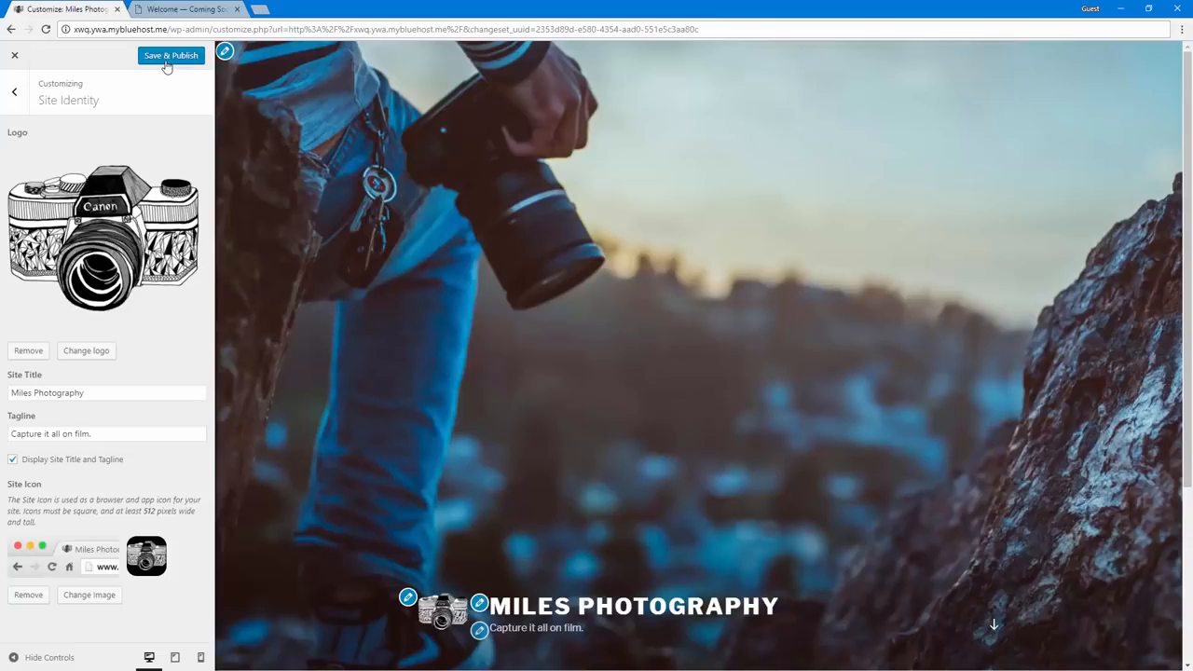
# - Check the header image, logo and tagline in the home page preview, and publish the site identity changes
pyautogui.scroll(-3, 427, 397)
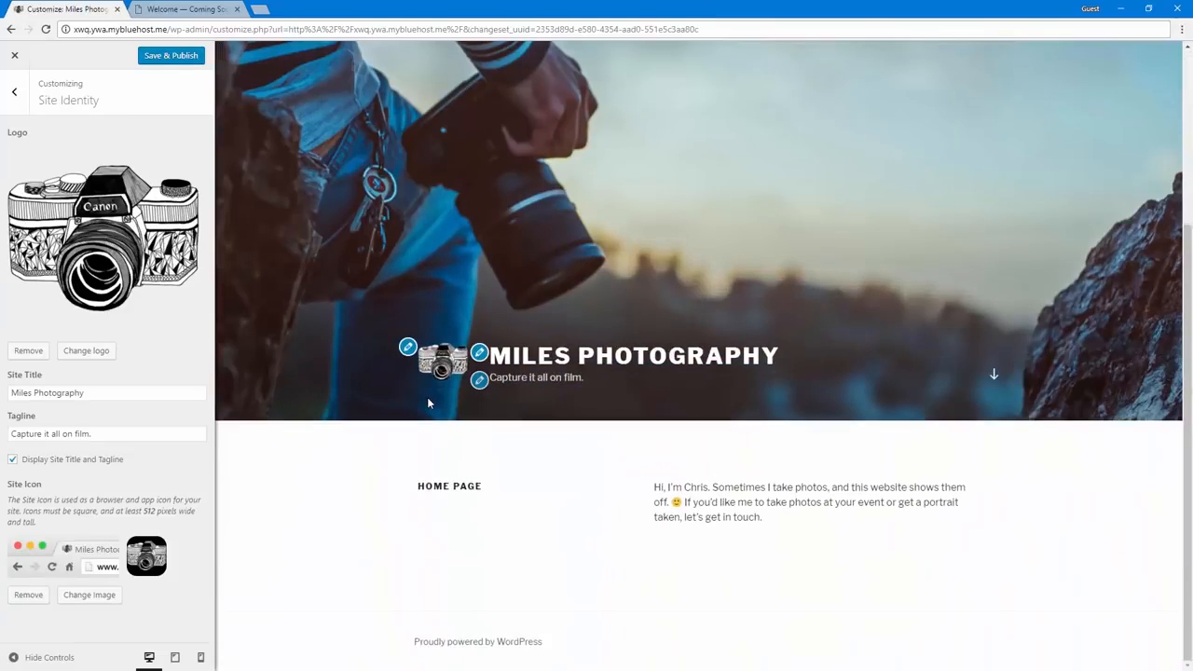
pyautogui.scroll(3, 427, 397)
pyautogui.scroll(-3, 354, 373)
pyautogui.scroll(3, 309, 359)
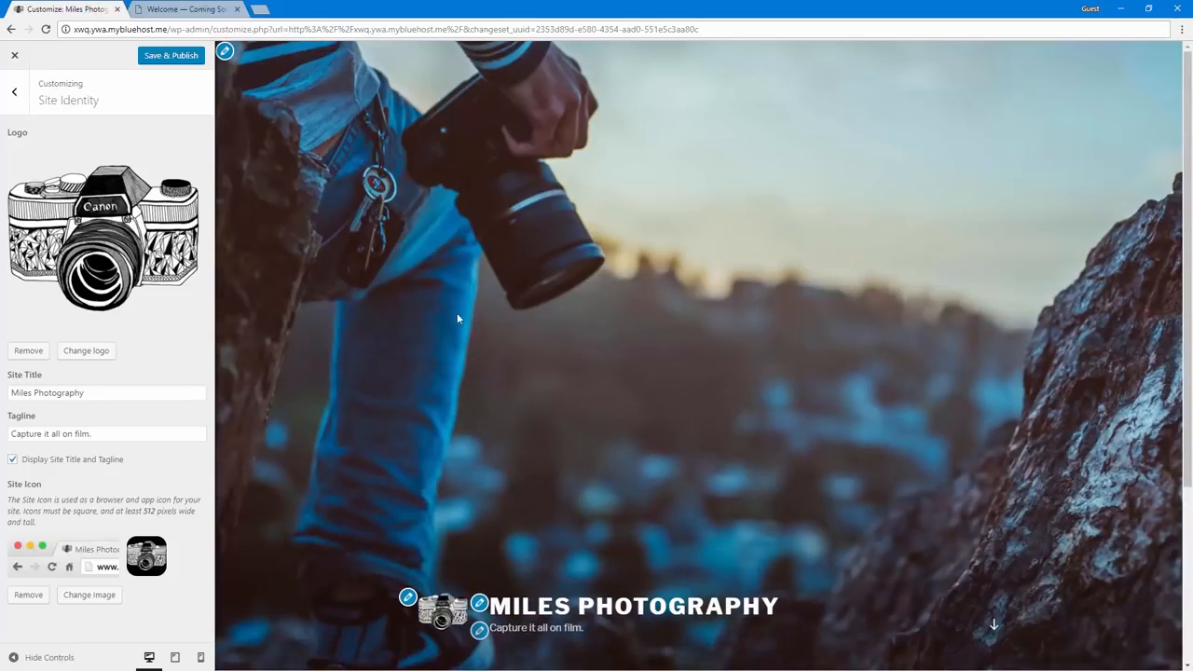
pyautogui.scroll(-3, 458, 332)
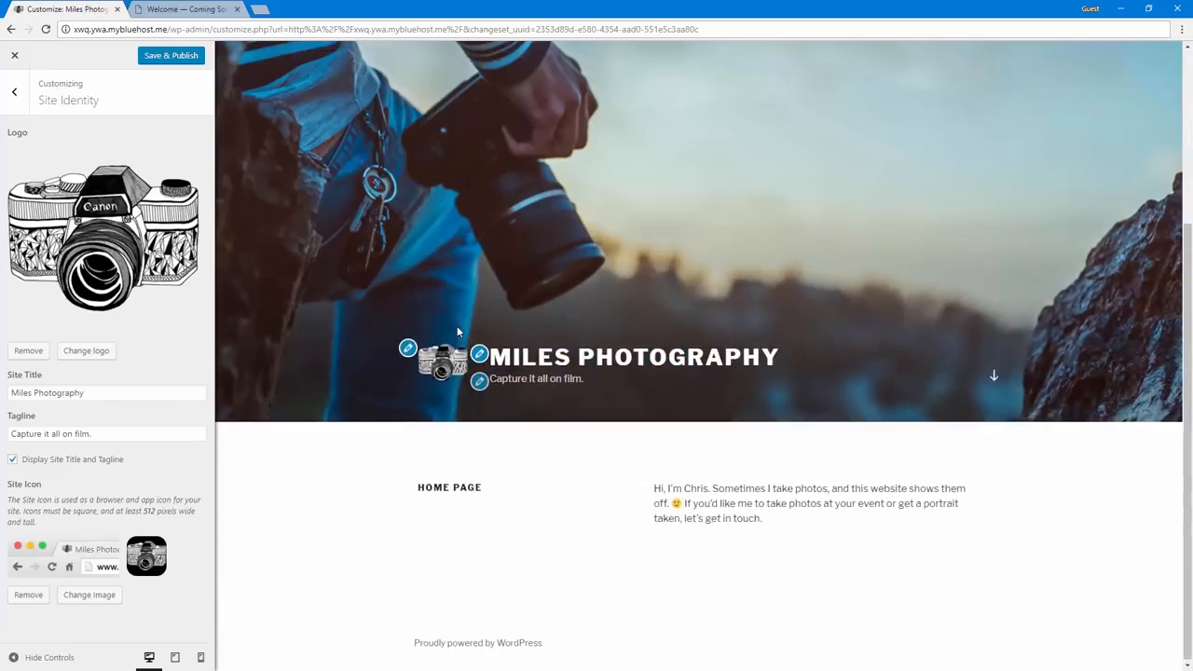
pyautogui.scroll(3, 458, 332)
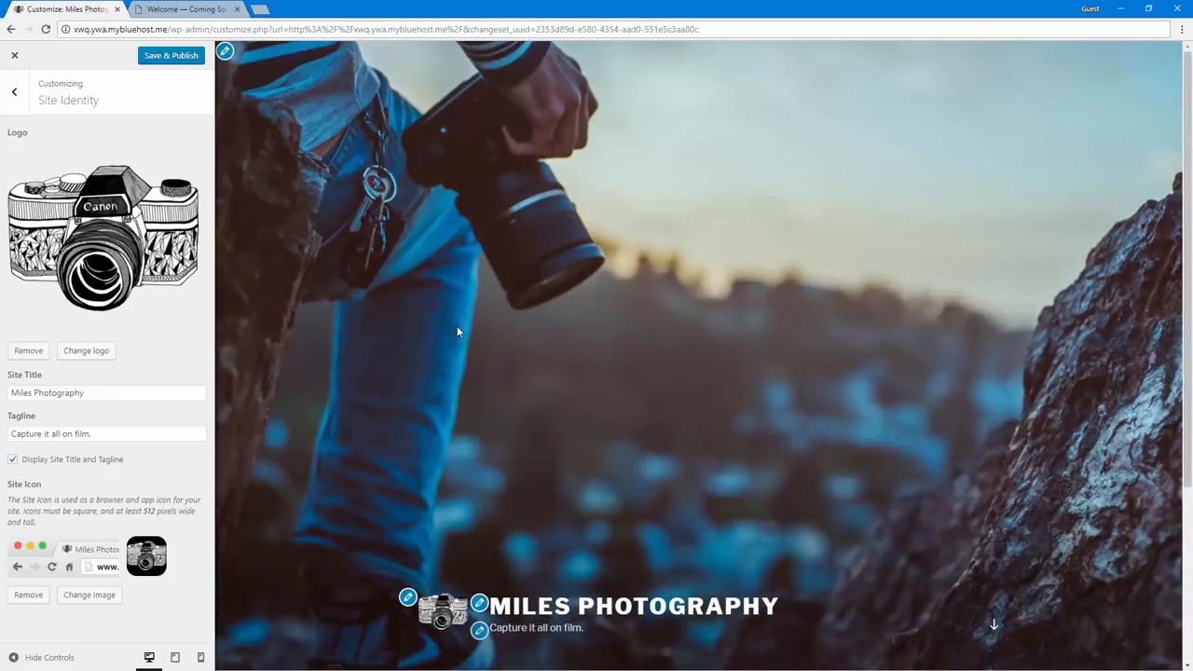
pyautogui.click(156, 62)
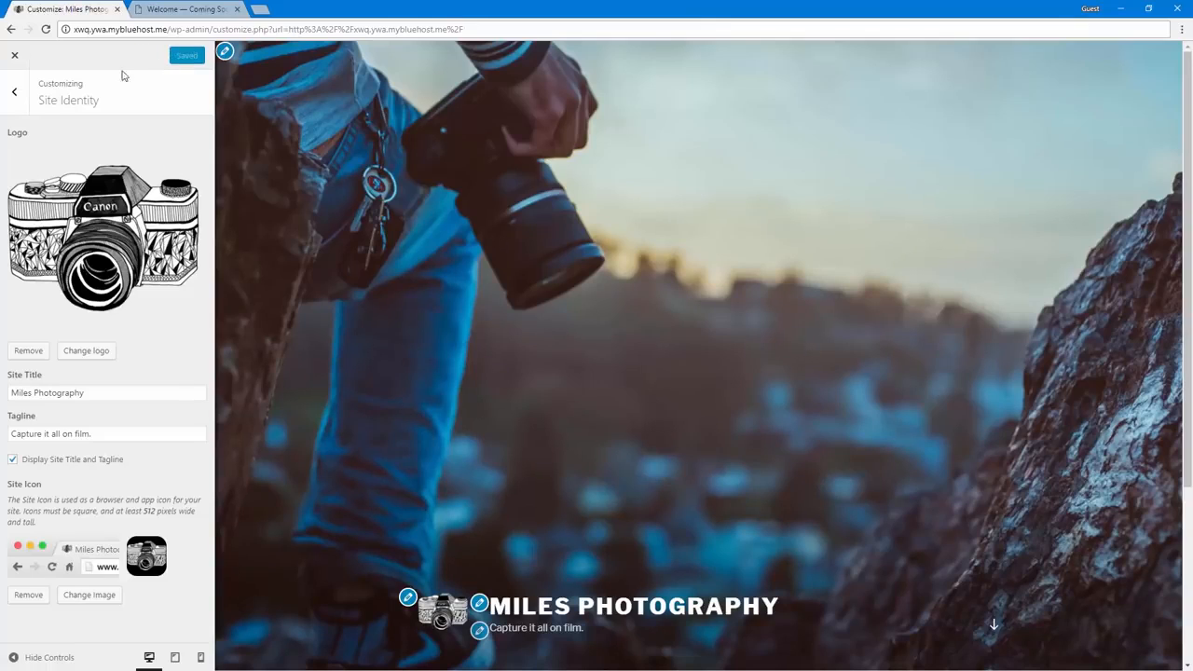
# - Set the site's color scheme to Dark and check how it looks in the page preview
pyautogui.click(14, 91)
pyautogui.click(103, 220)
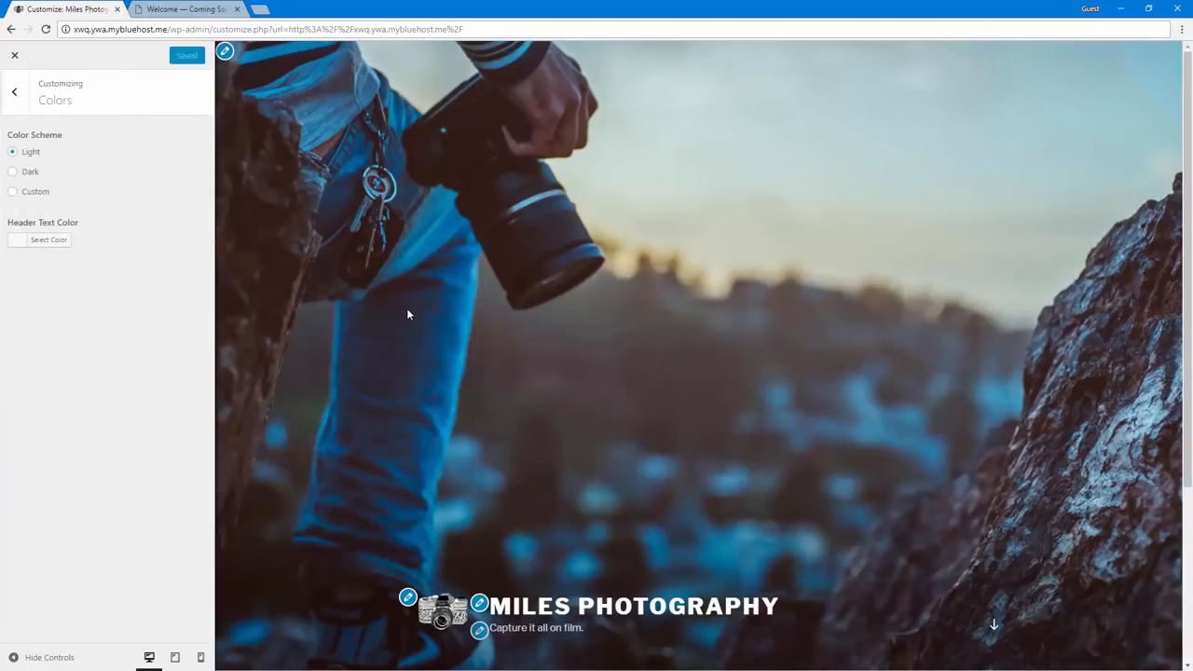
pyautogui.scroll(-3, 408, 314)
pyautogui.scroll(2, 406, 308)
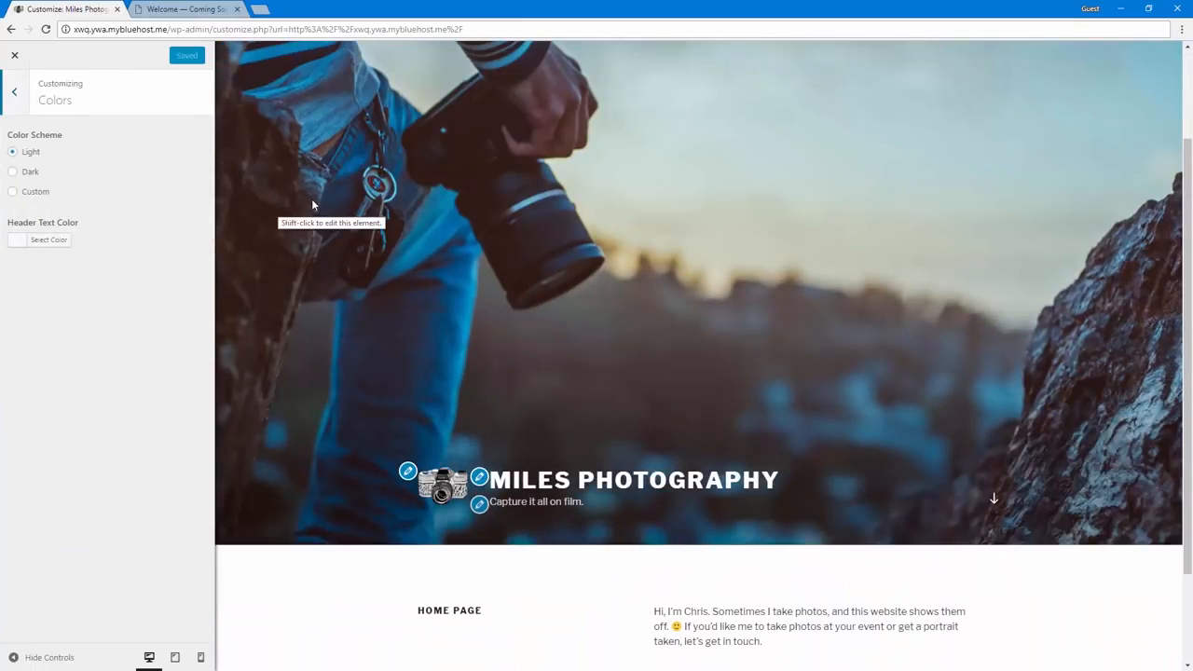
pyautogui.click(37, 194)
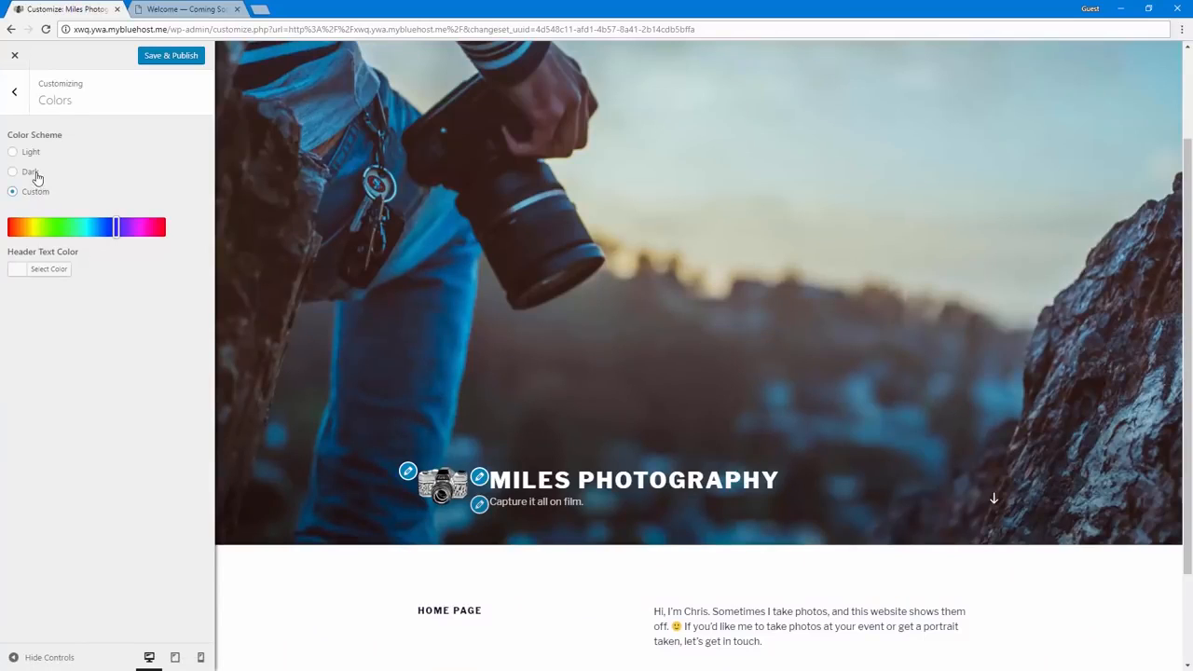
pyautogui.click(34, 174)
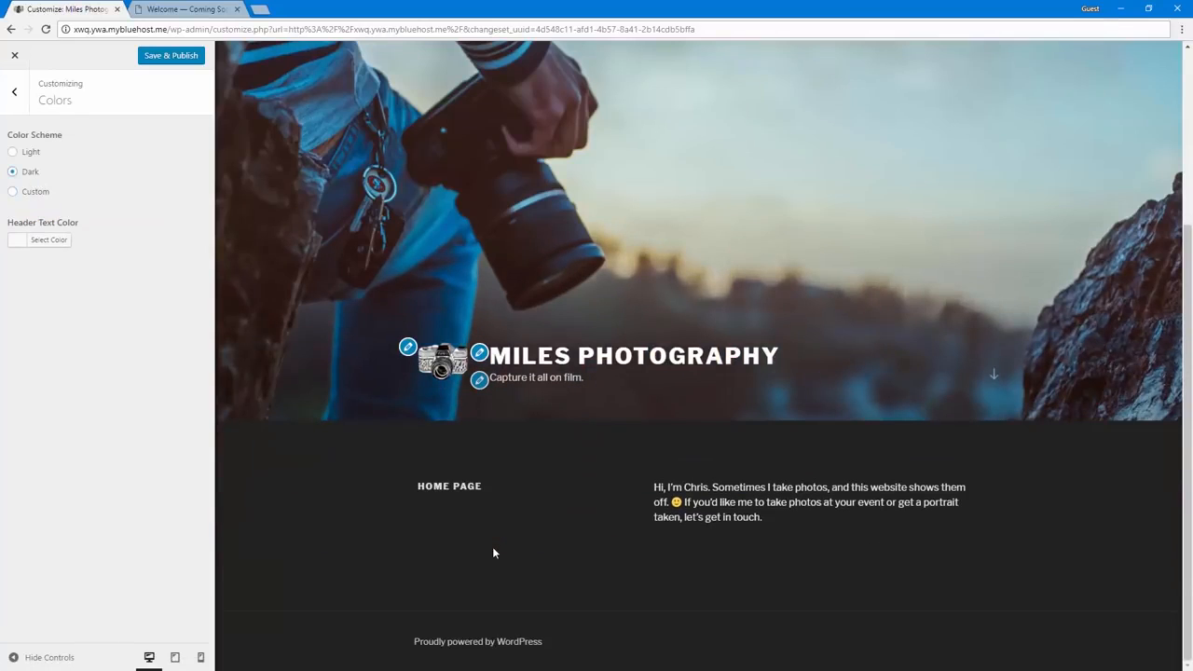
pyautogui.click(17, 93)
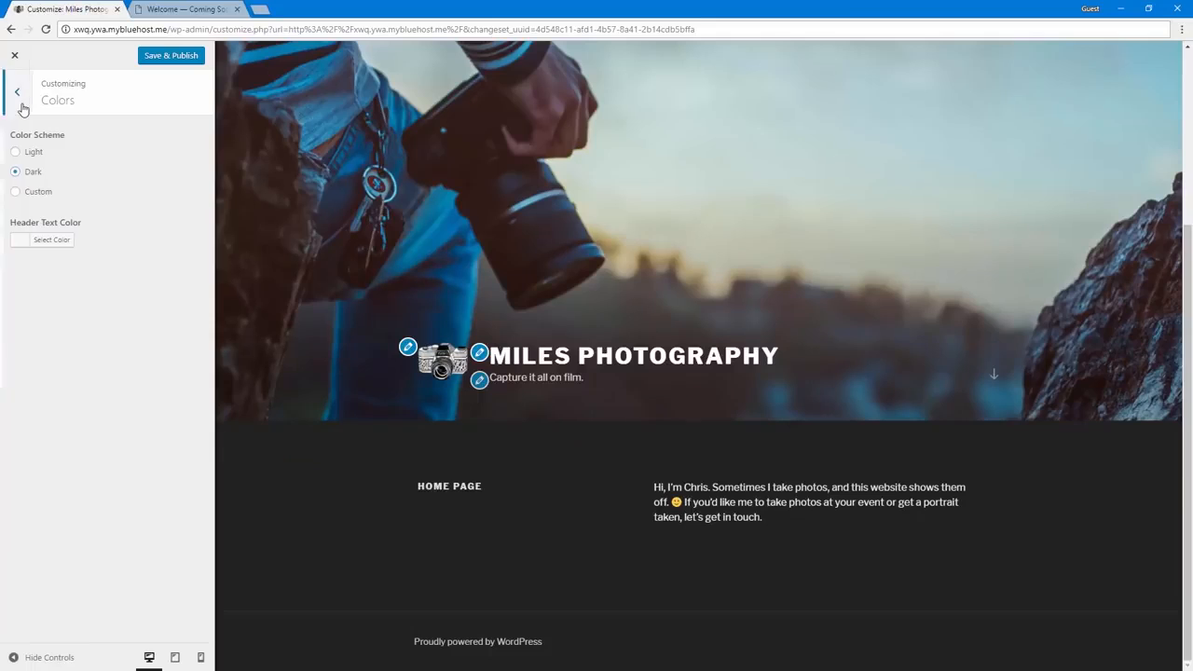
# - Examine the header video and YouTube URL options in the header media settings, and look into the menu settings
pyautogui.click(98, 249)
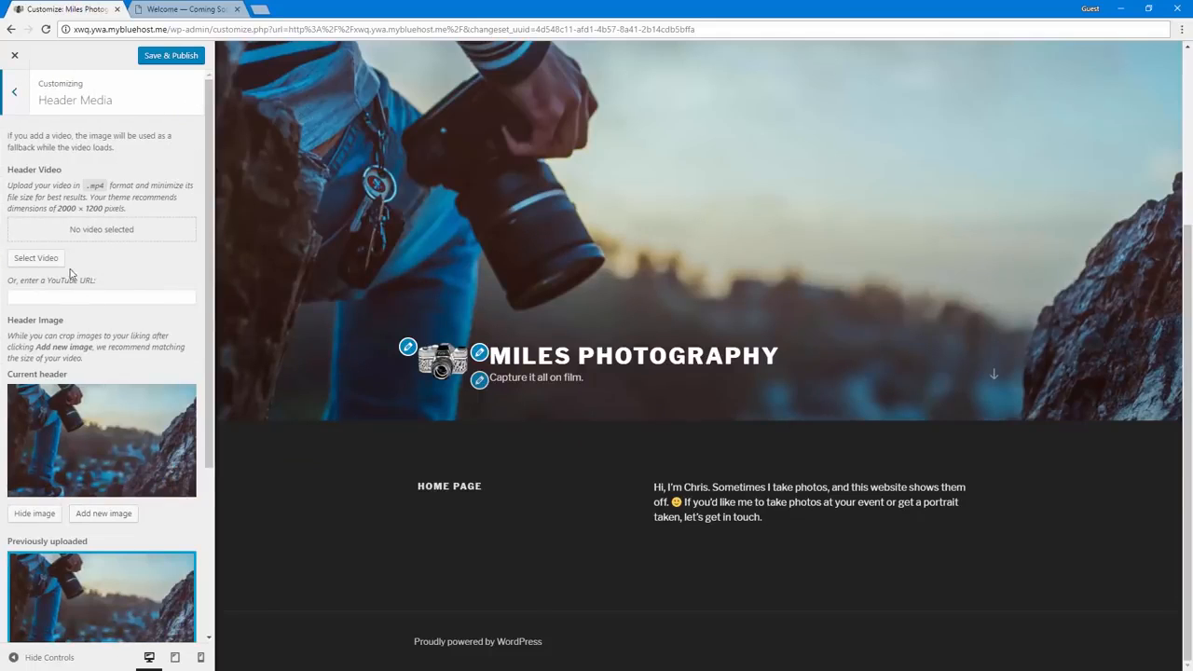
pyautogui.click(16, 298)
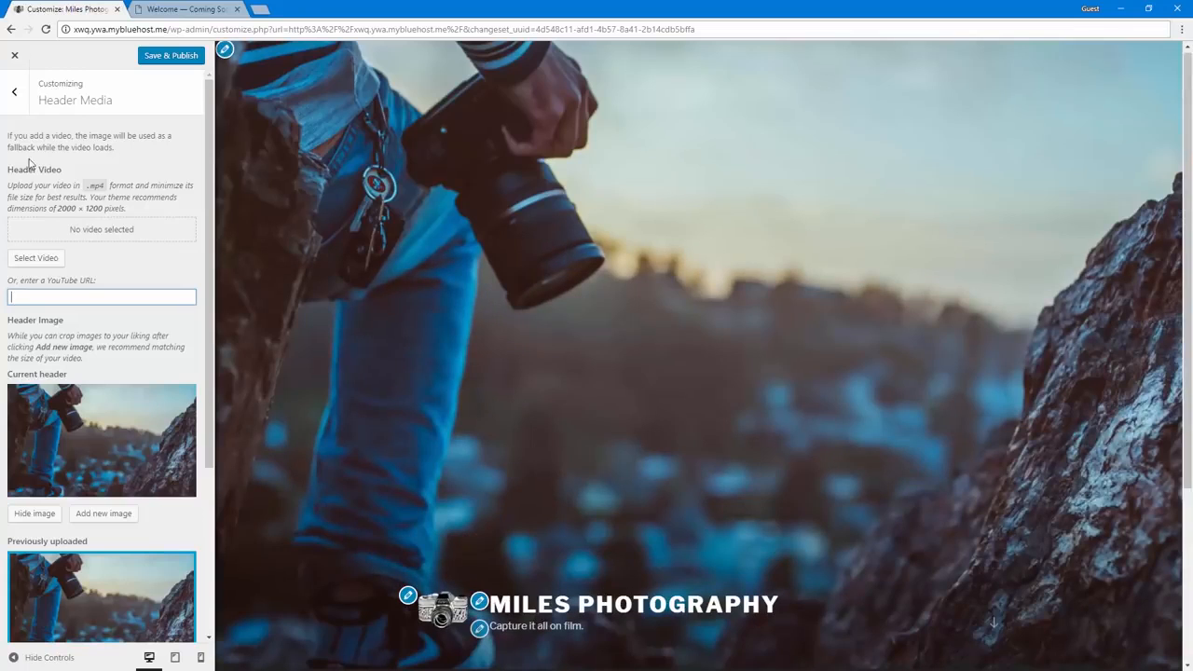
pyautogui.click(14, 91)
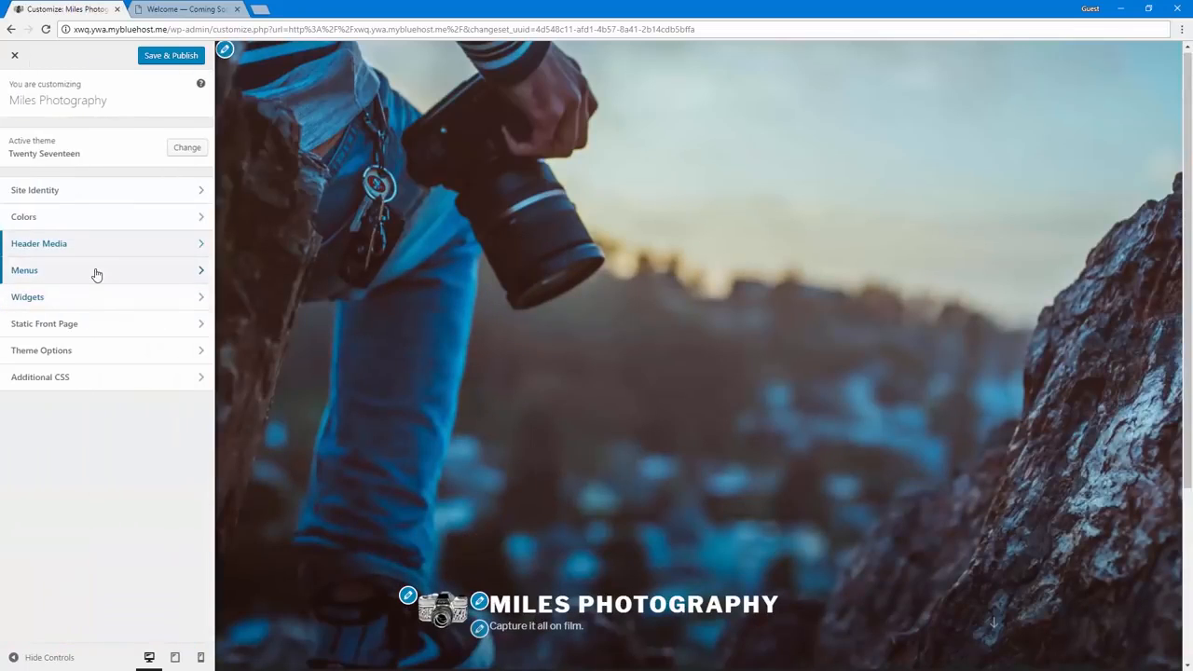
pyautogui.click(96, 272)
pyautogui.click(15, 97)
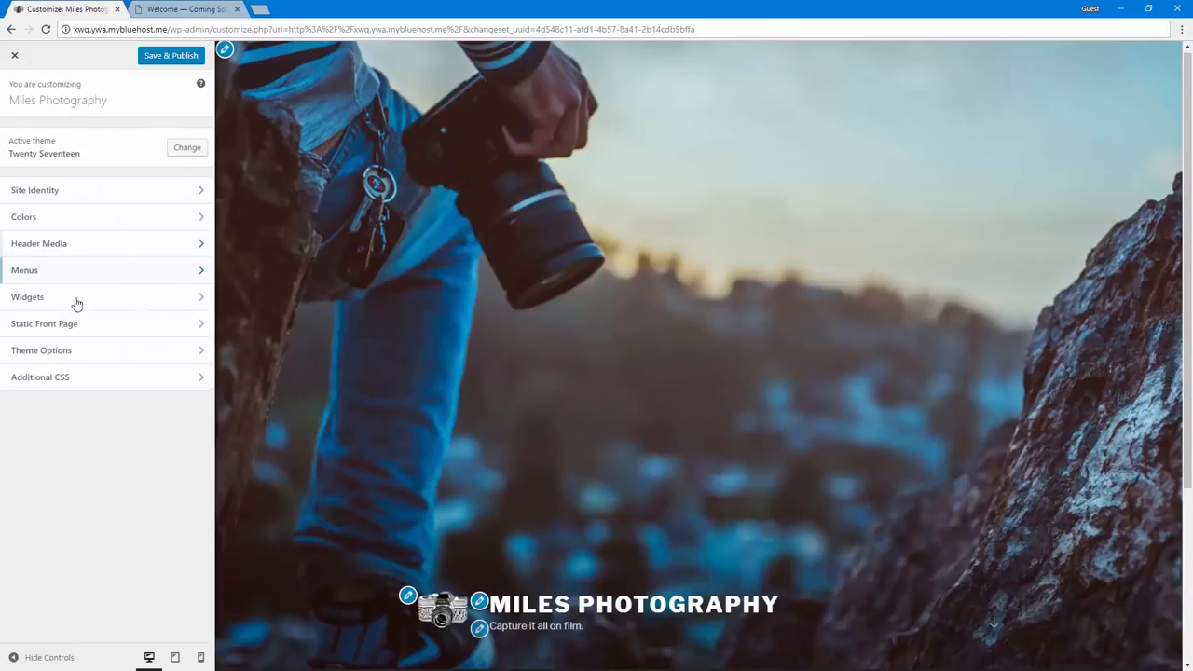
# - In the theme options, set the Front Page Section 1 content to the Contact Me page and publish the changes
pyautogui.click(120, 350)
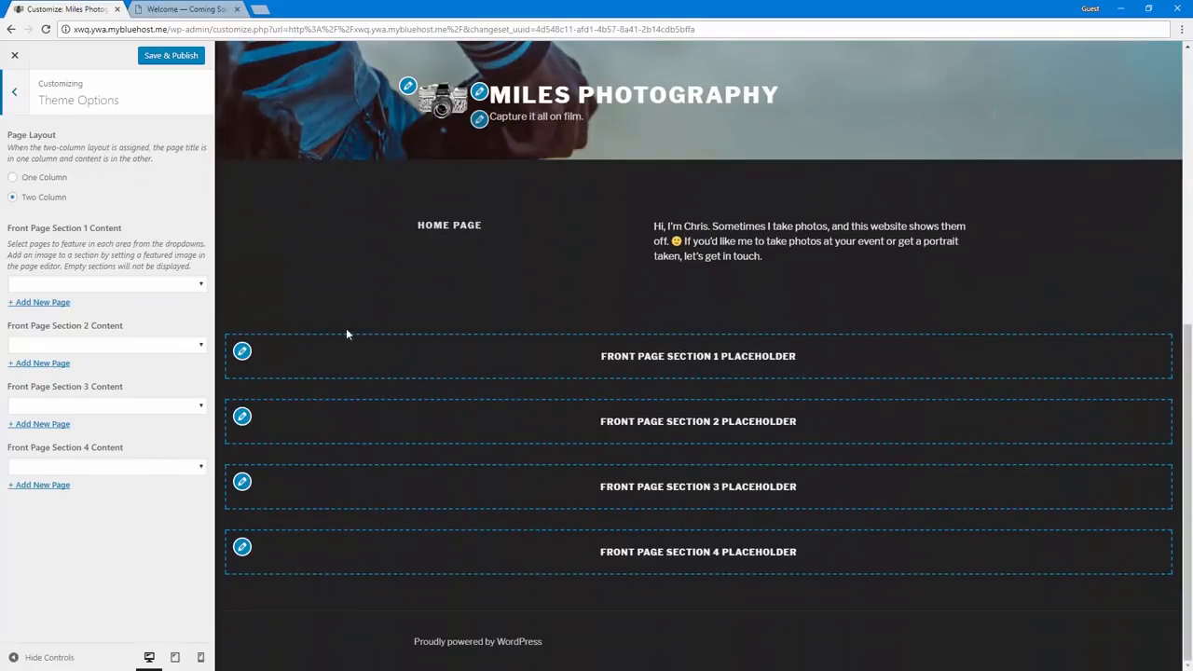
pyautogui.click(134, 290)
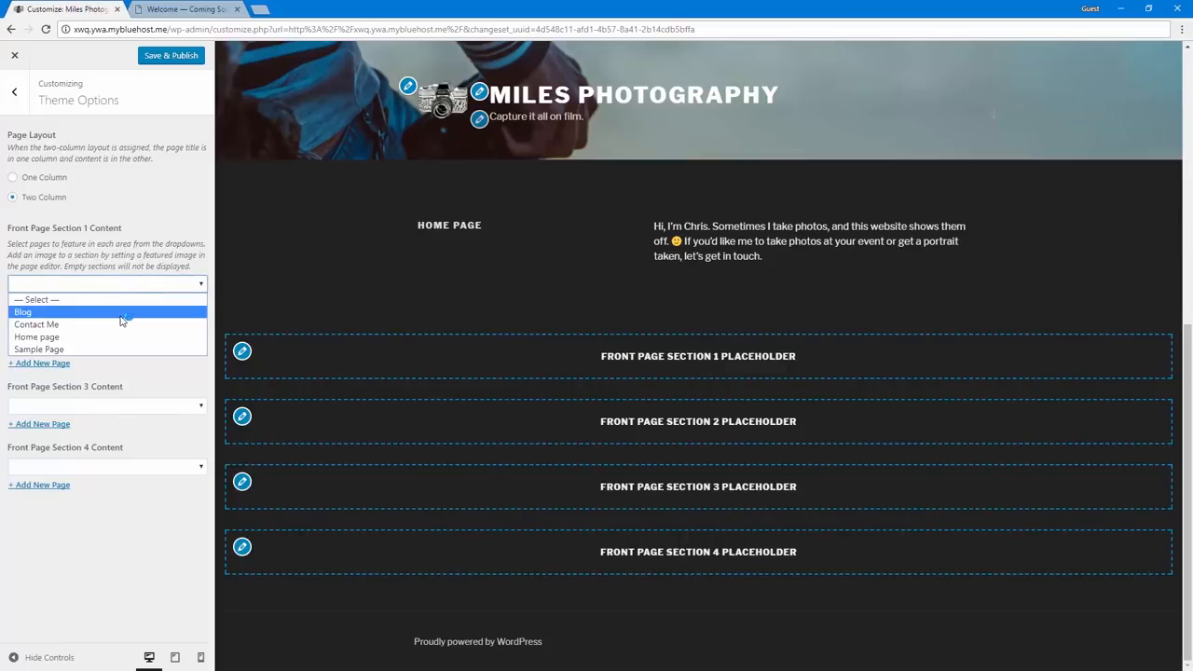
pyautogui.click(116, 327)
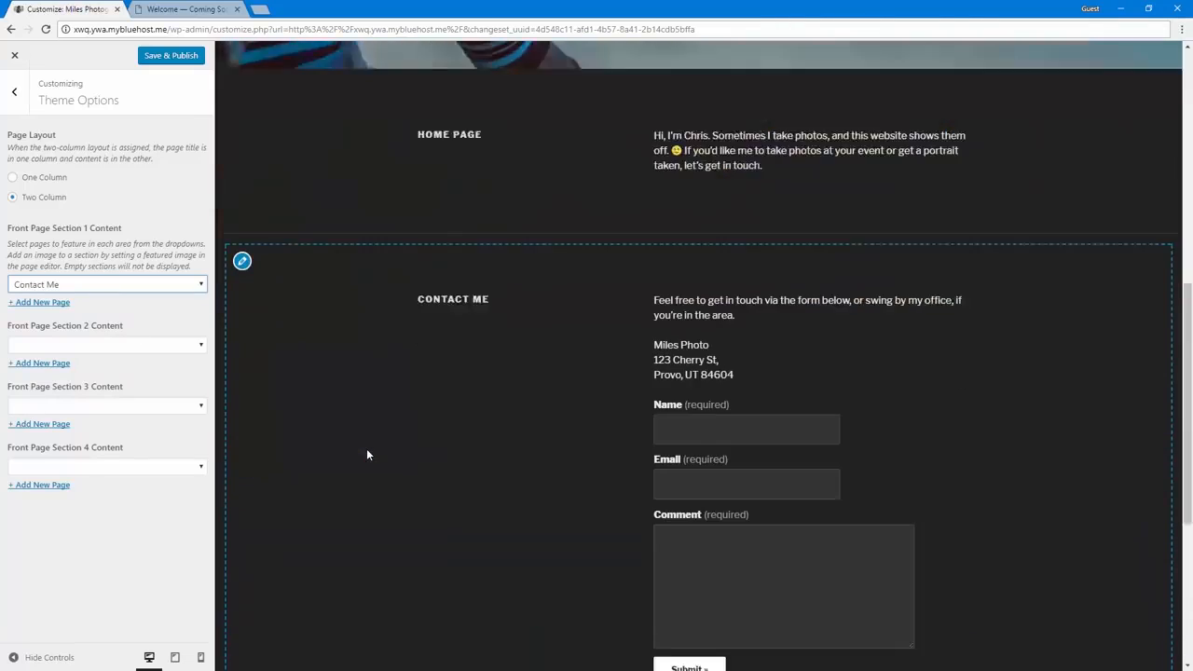
pyautogui.scroll(-2, 366, 455)
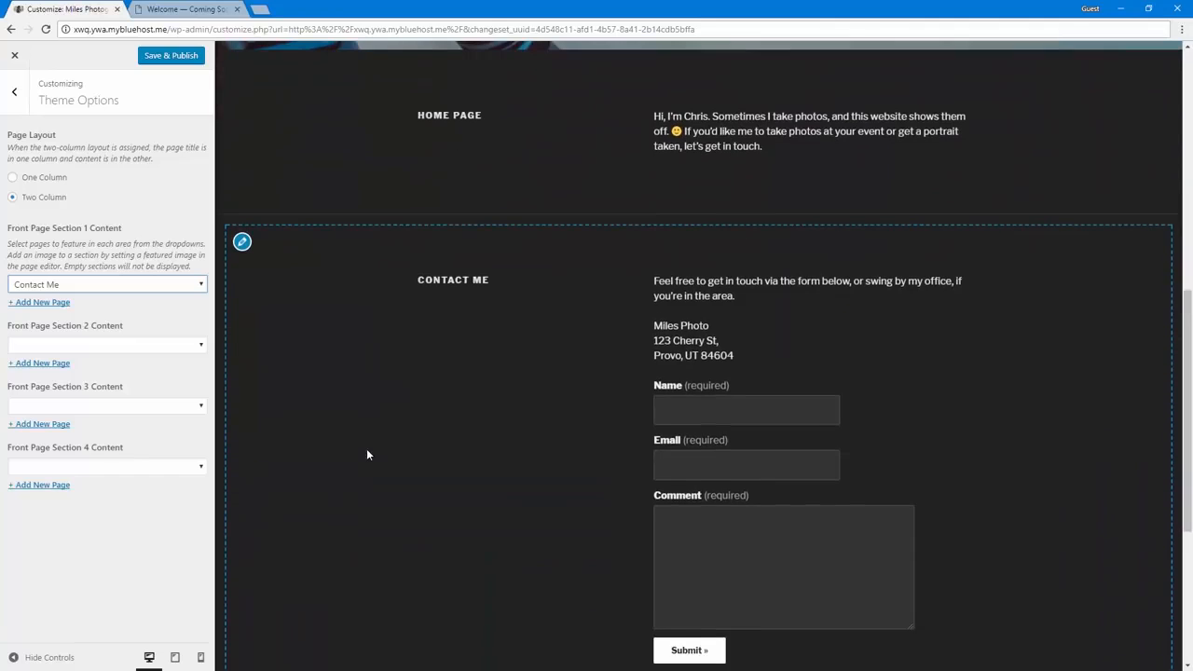
pyautogui.click(173, 57)
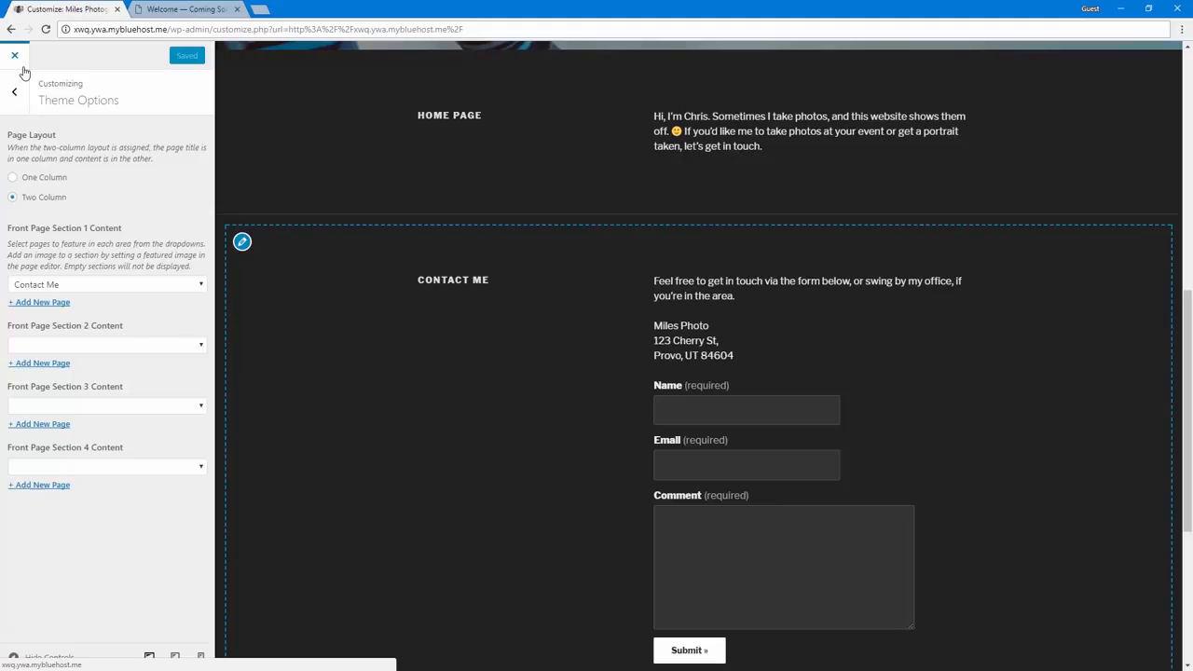
# - Review the front page sections in the preview, close the customizer and examine the published home page
pyautogui.scroll(3, 257, 496)
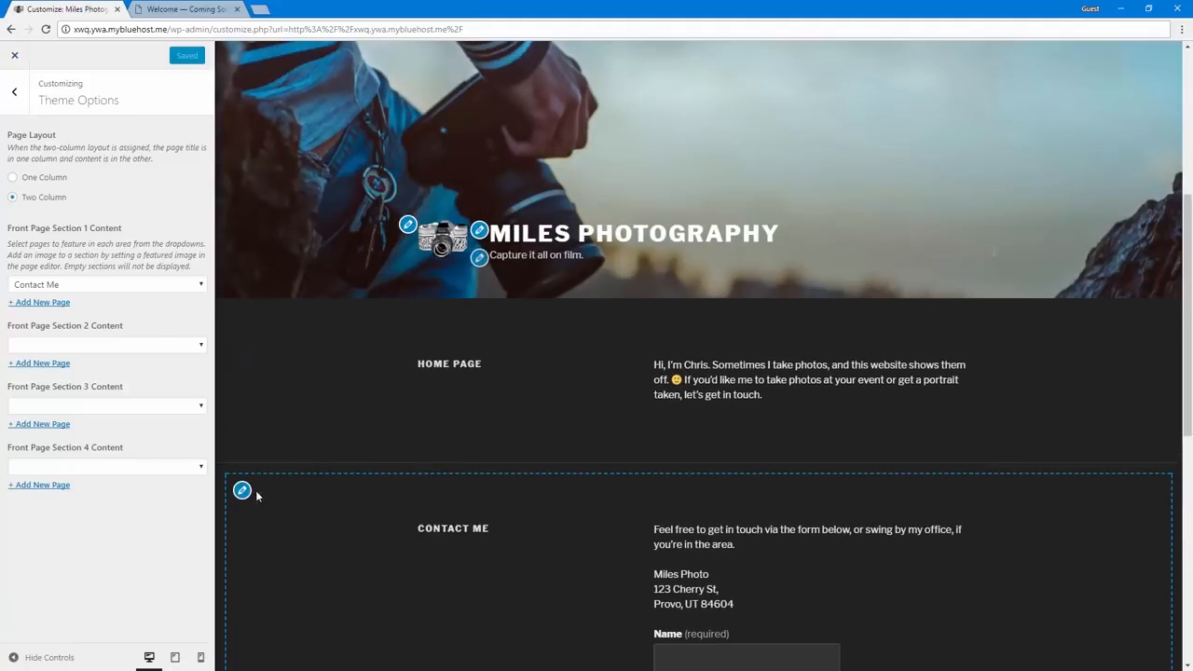
pyautogui.scroll(-7, 249, 470)
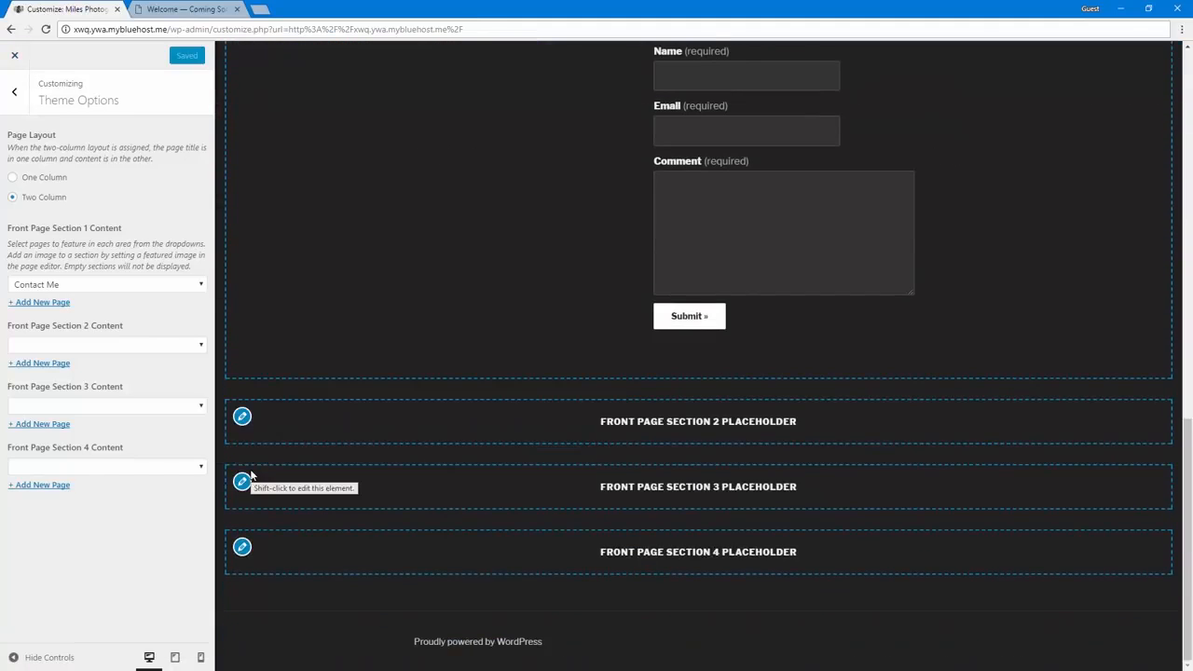
pyautogui.scroll(4, 249, 470)
pyautogui.click(14, 55)
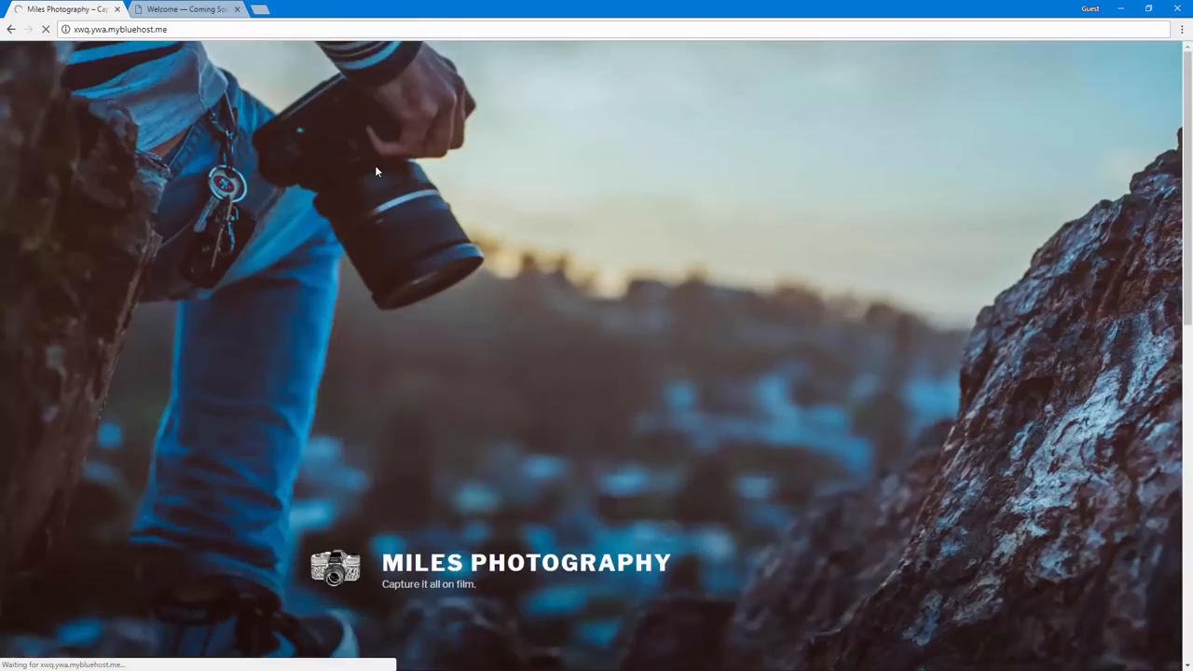
pyautogui.scroll(-9, 337, 349)
pyautogui.scroll(4, 337, 349)
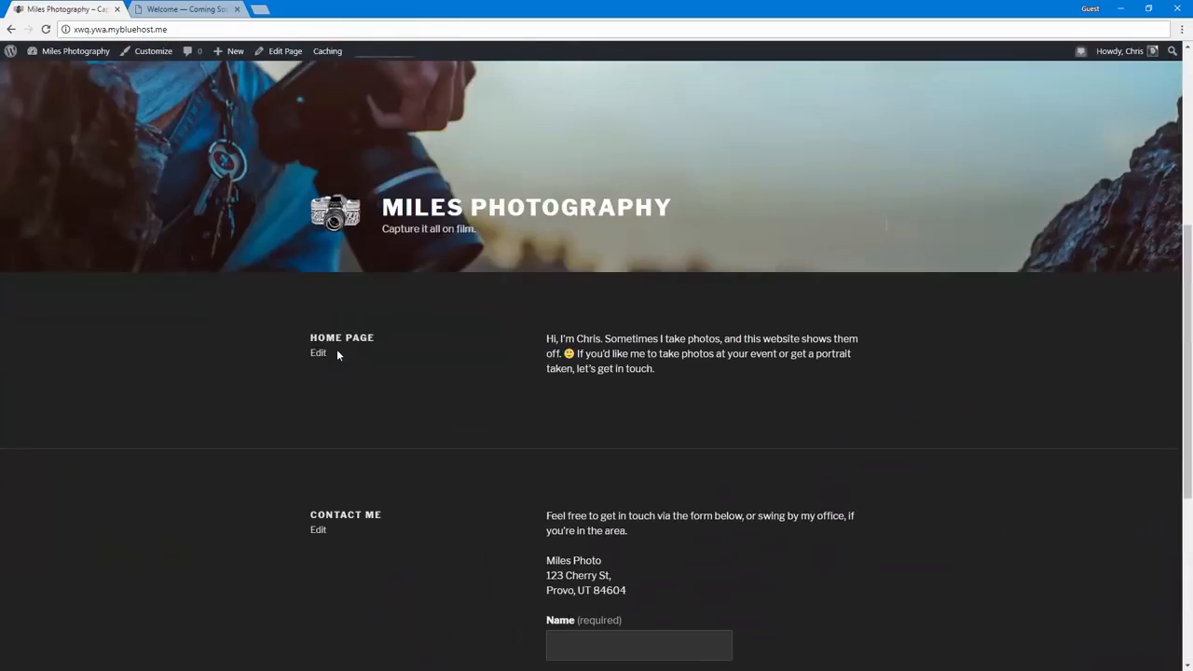
pyautogui.scroll(4, 338, 354)
pyautogui.scroll(-6, 338, 354)
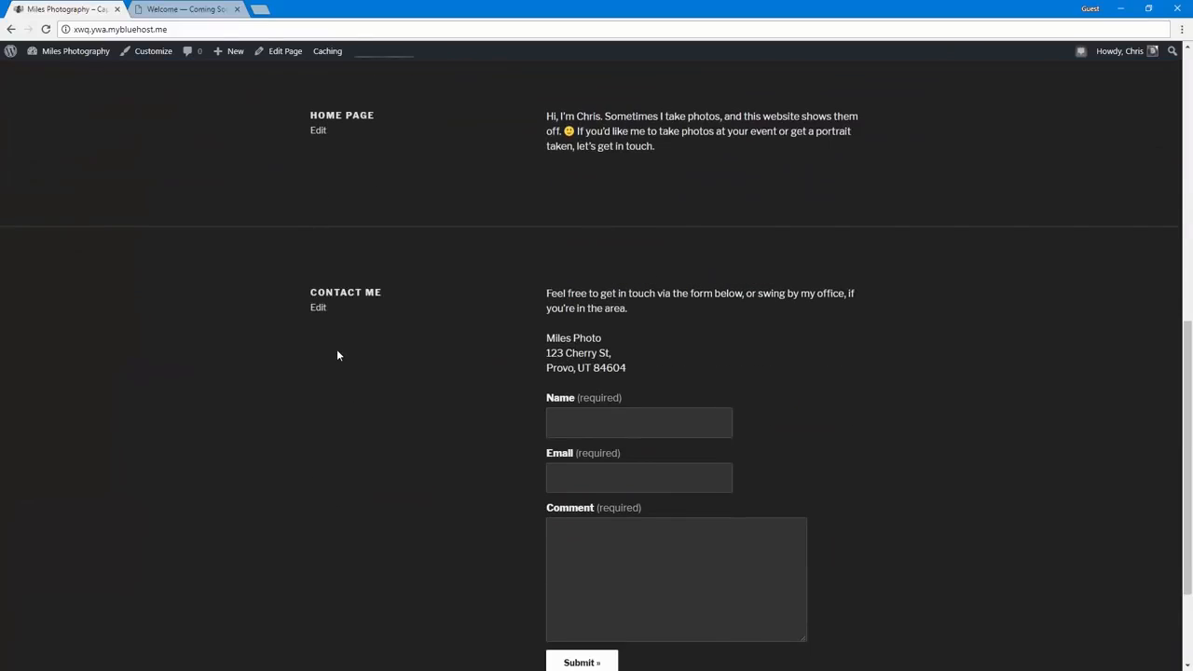
pyautogui.scroll(2, 338, 343)
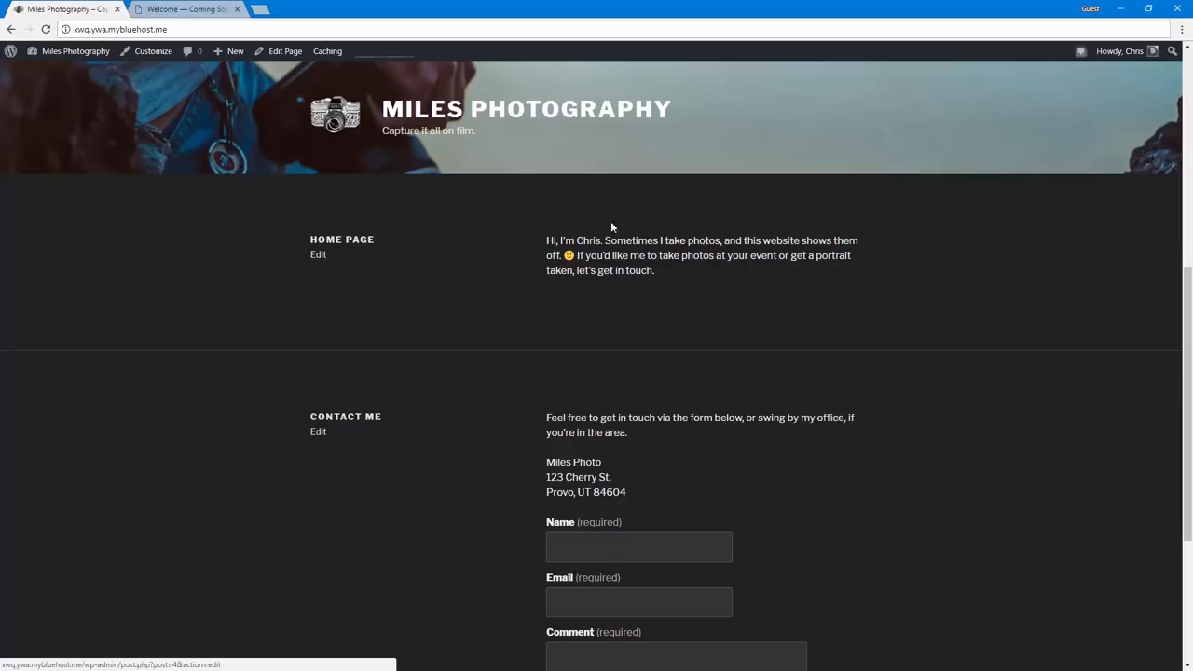
# - Retitle the home page as a greeting with the owner's first name, delete that greeting from the body text, and update the page
pyautogui.click(321, 257)
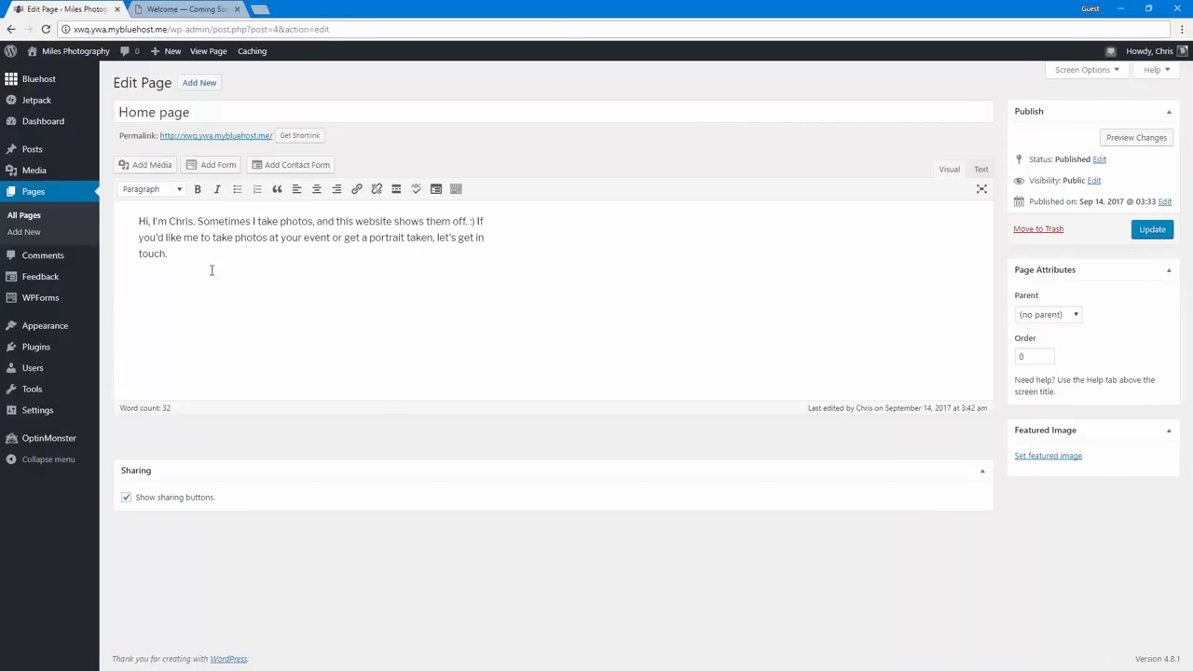
pyautogui.click(10, 29)
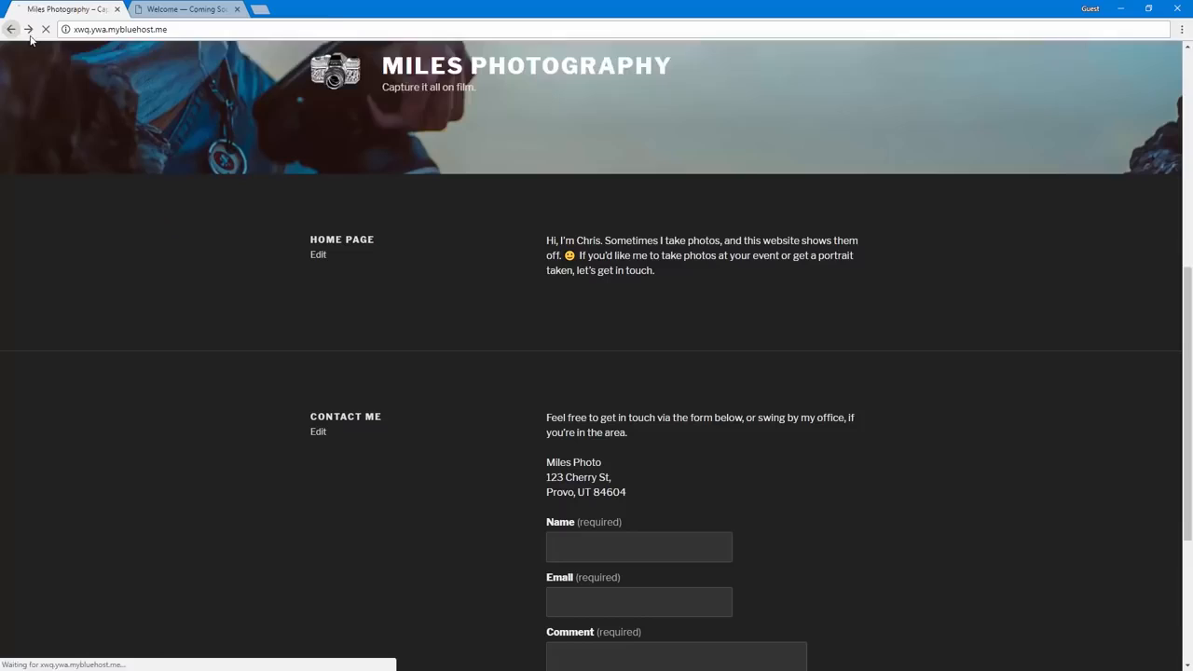
pyautogui.click(321, 257)
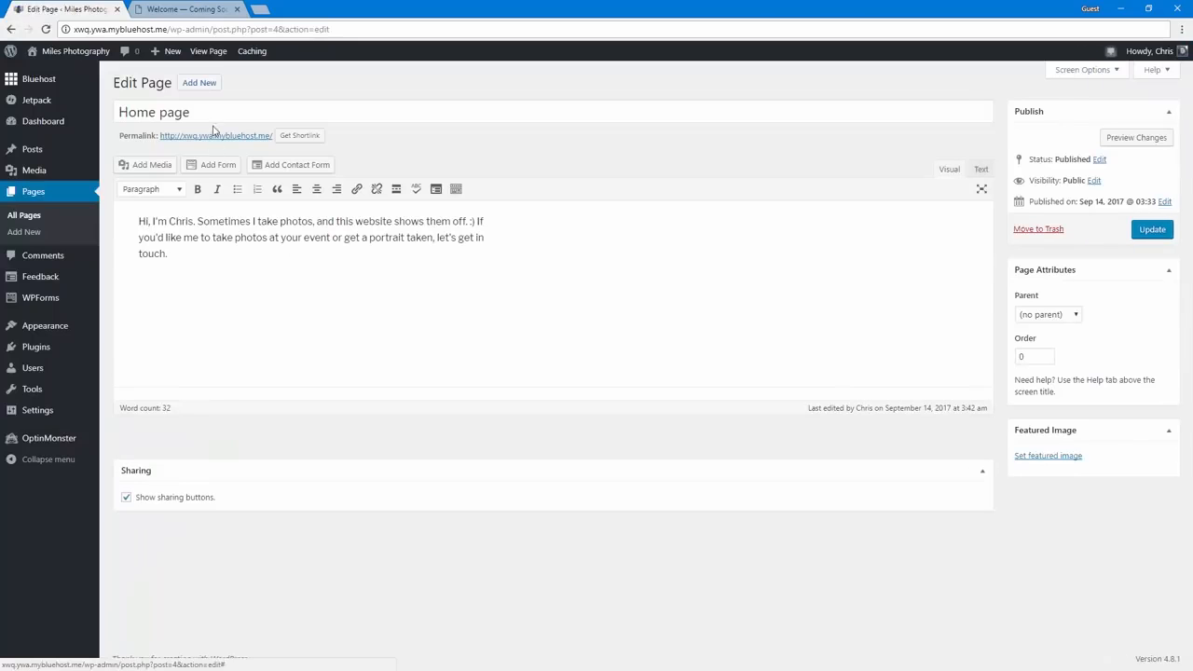
pyautogui.tripleClick(214, 112)
pyautogui.write("Hi, I'm Chris")
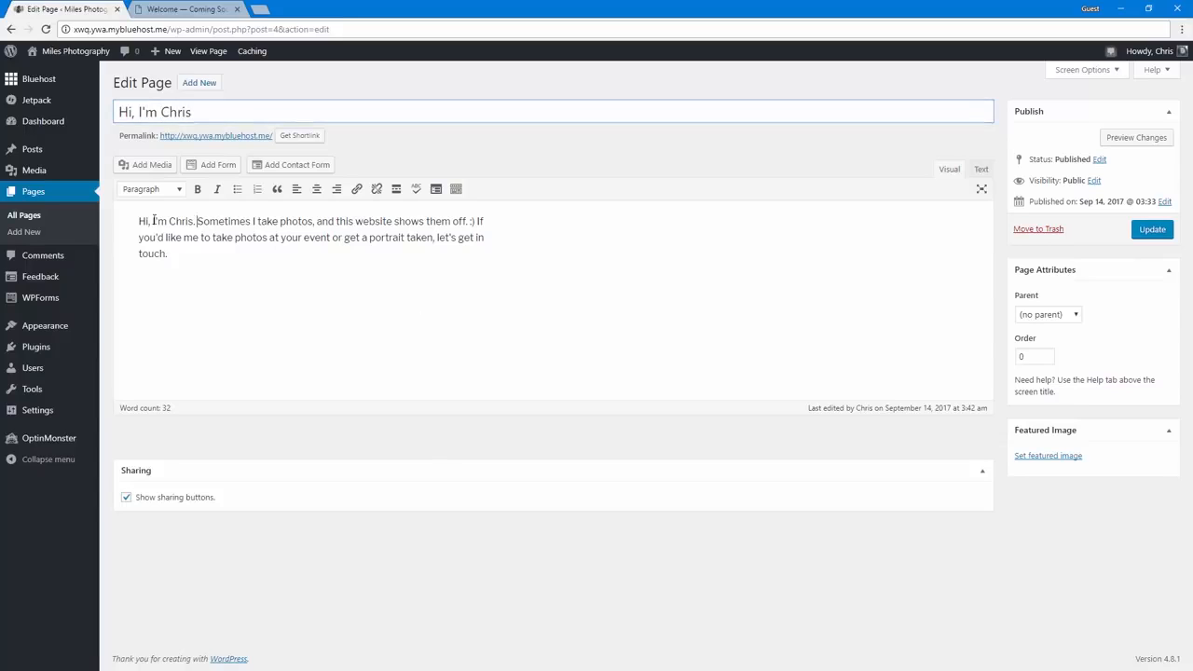
pyautogui.moveTo(198, 221); pyautogui.dragTo(82, 217)
pyautogui.press('BackSpace')
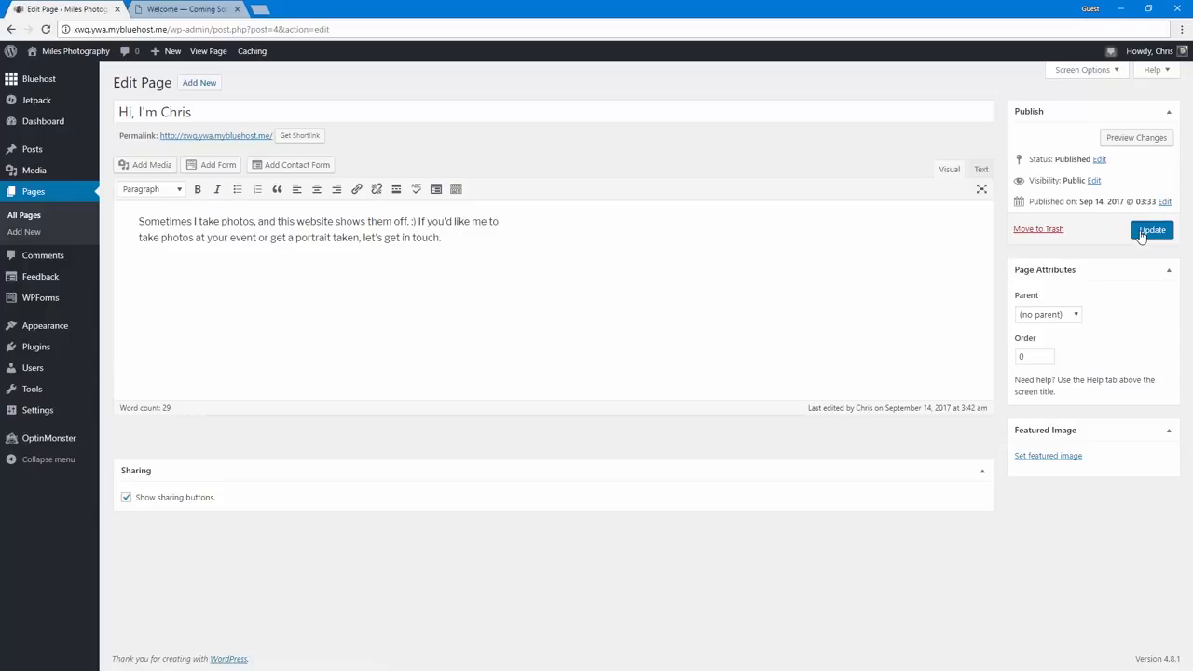
pyautogui.click(1152, 229)
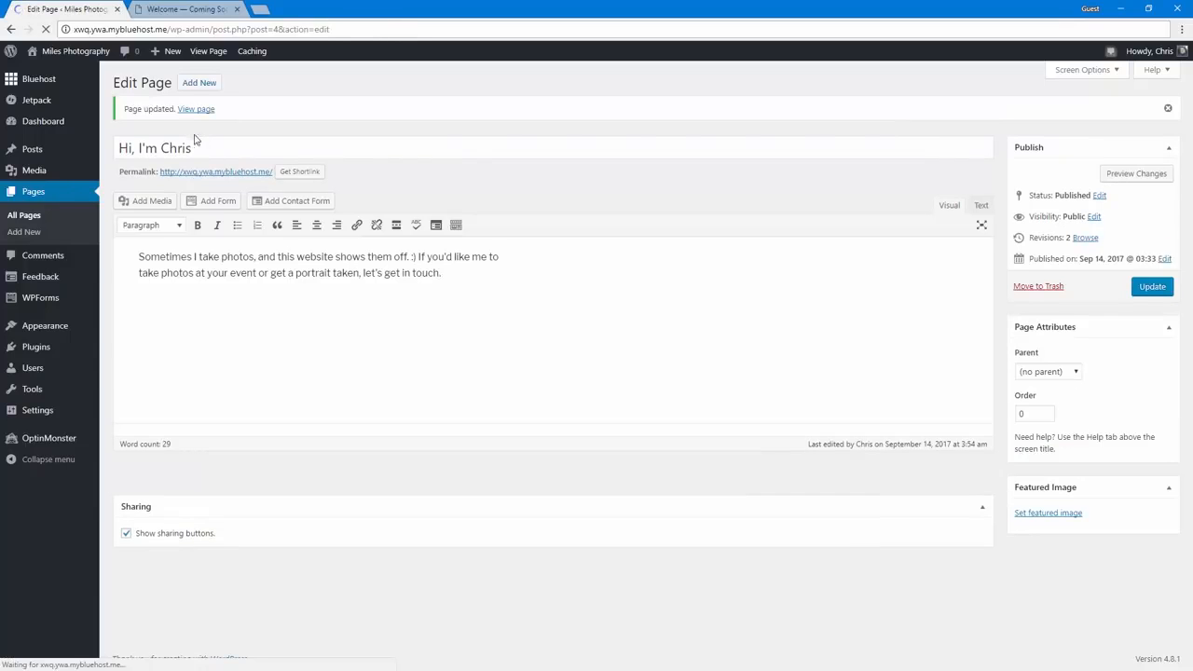
# - View the updated home page on the site and open its Contact Me page for editing
pyautogui.tripleClick(207, 177)
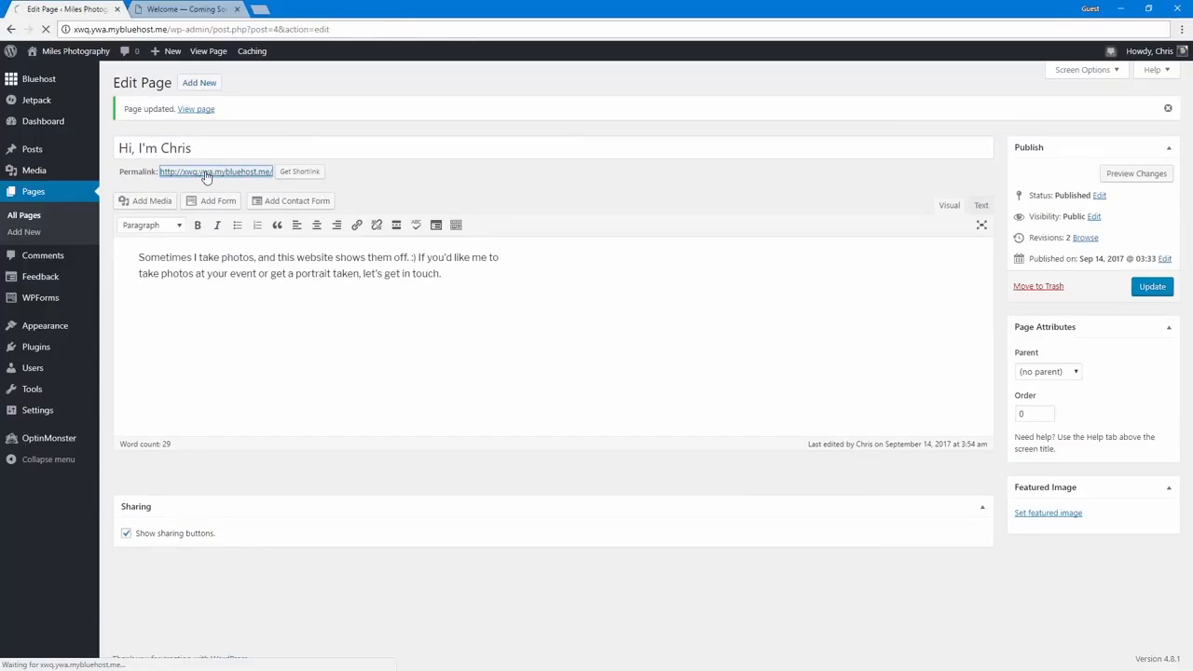
pyautogui.scroll(-4, 230, 341)
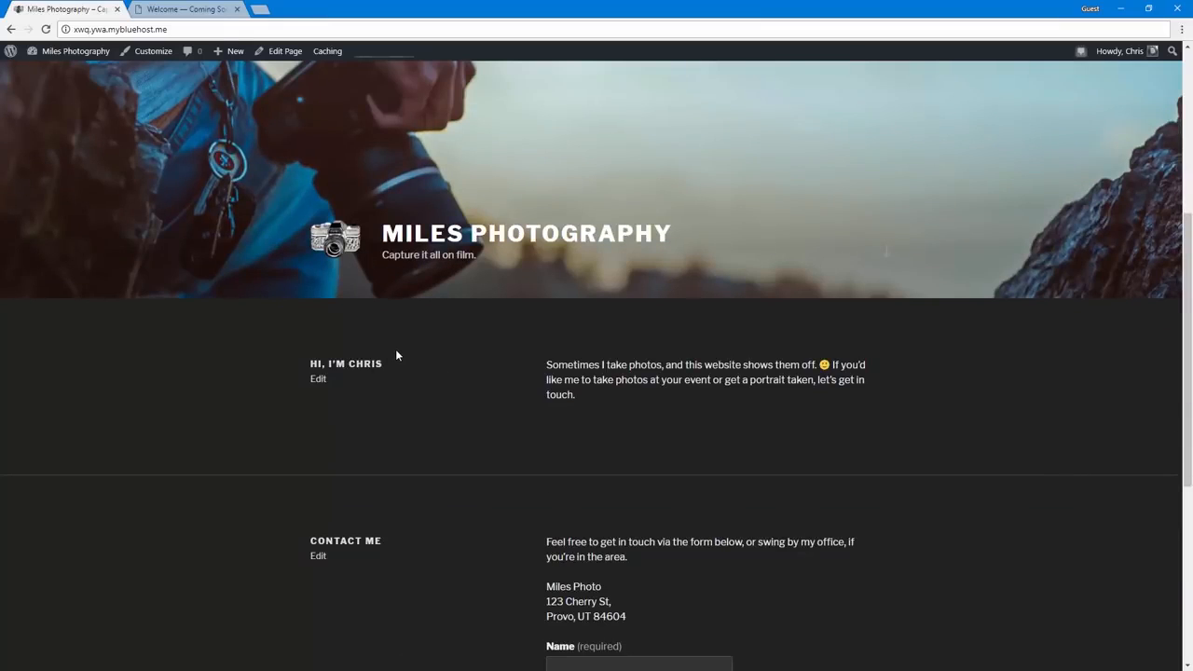
pyautogui.scroll(-3, 396, 356)
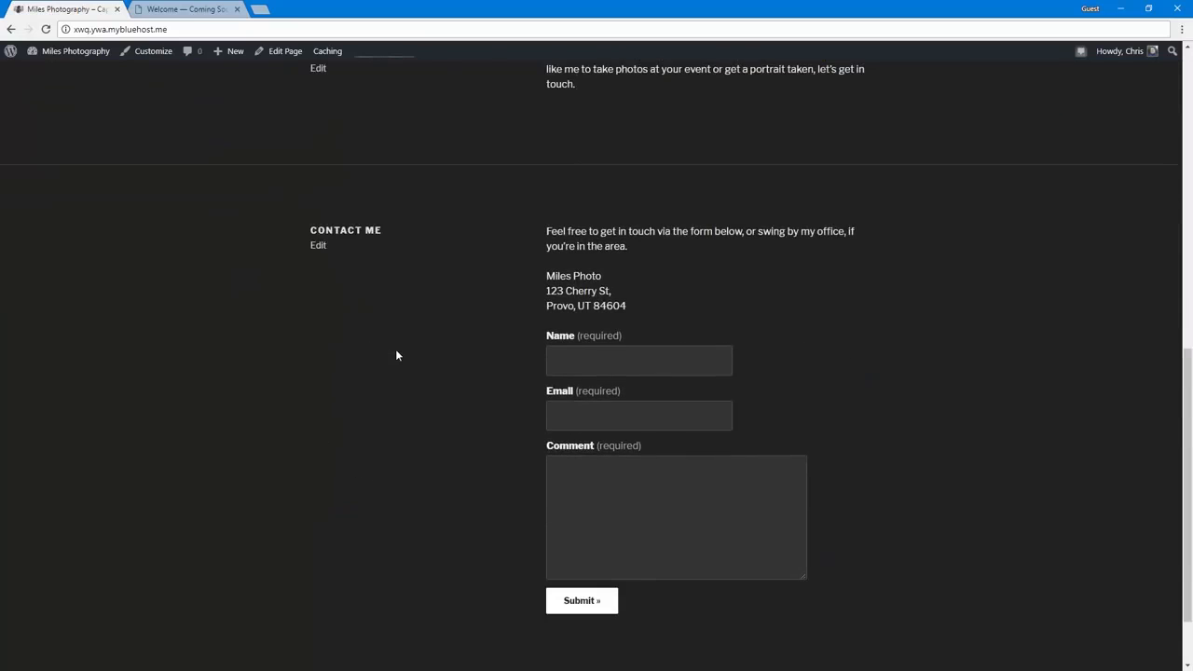
pyautogui.click(318, 247)
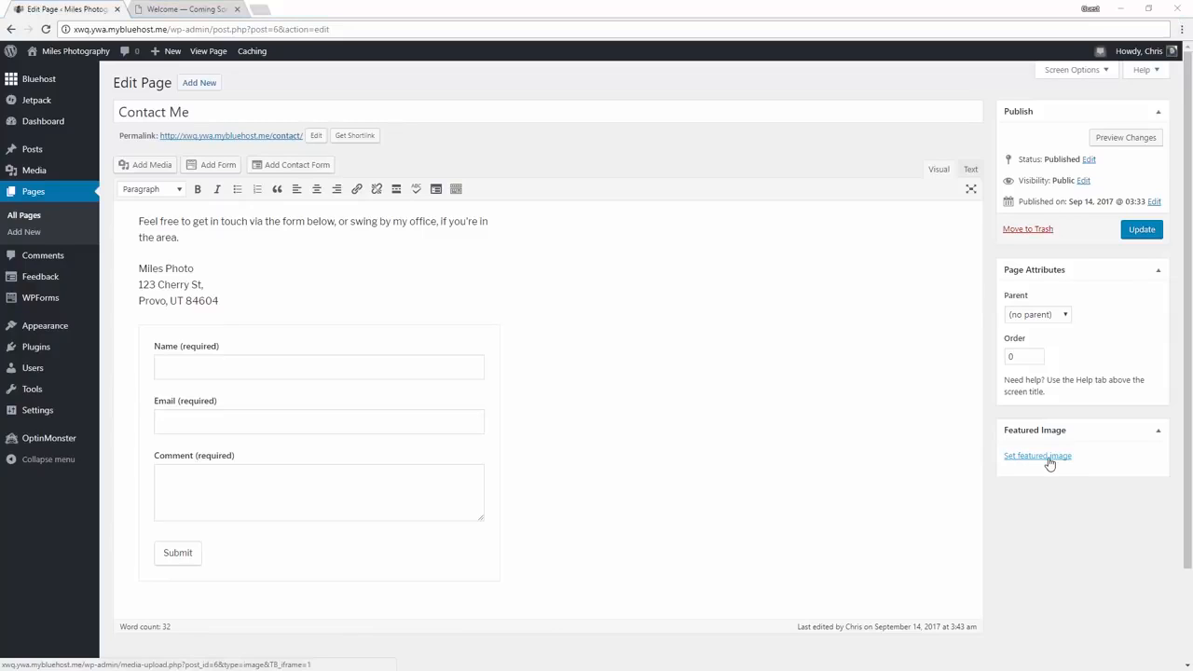
# - Upload DCIM_0184.jpg as the featured image of the Contact Me page and update the page
pyautogui.click(1013, 456)
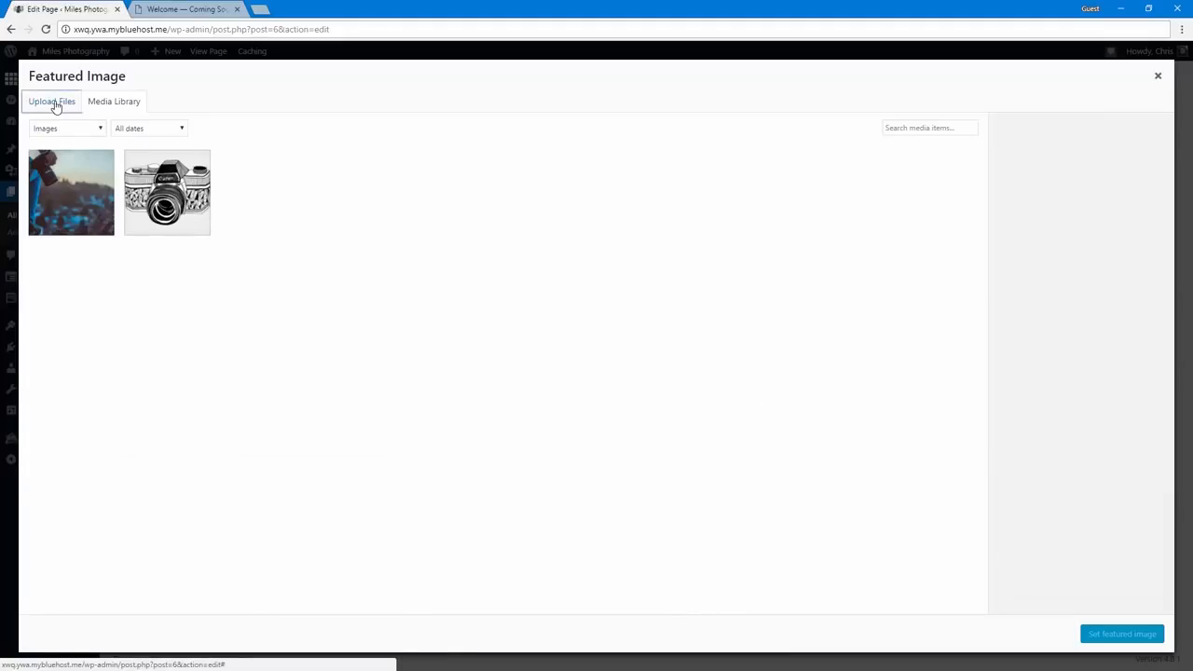
pyautogui.click(52, 101)
pyautogui.click(589, 337)
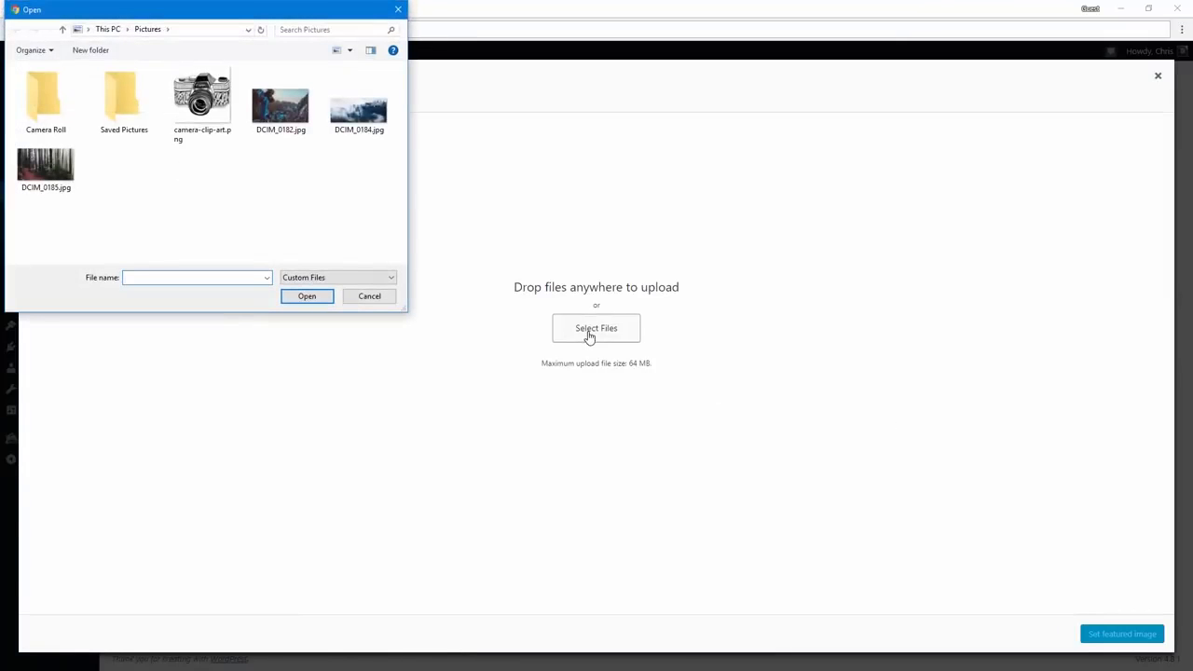
pyautogui.doubleClick(354, 114)
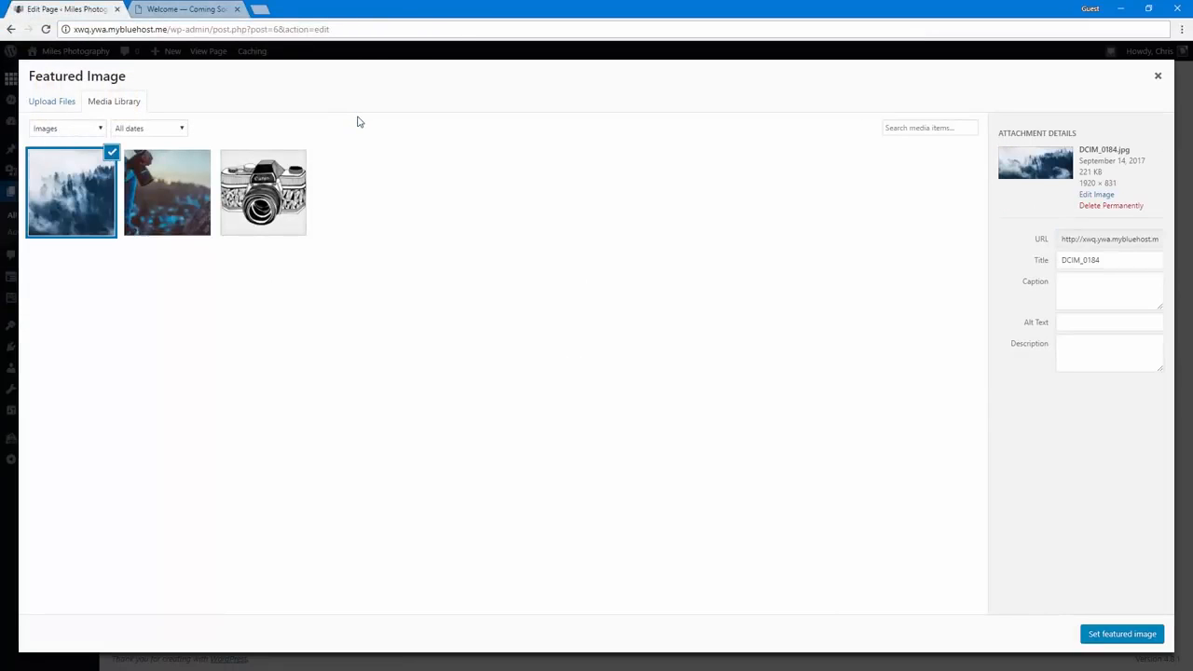
pyautogui.click(1096, 640)
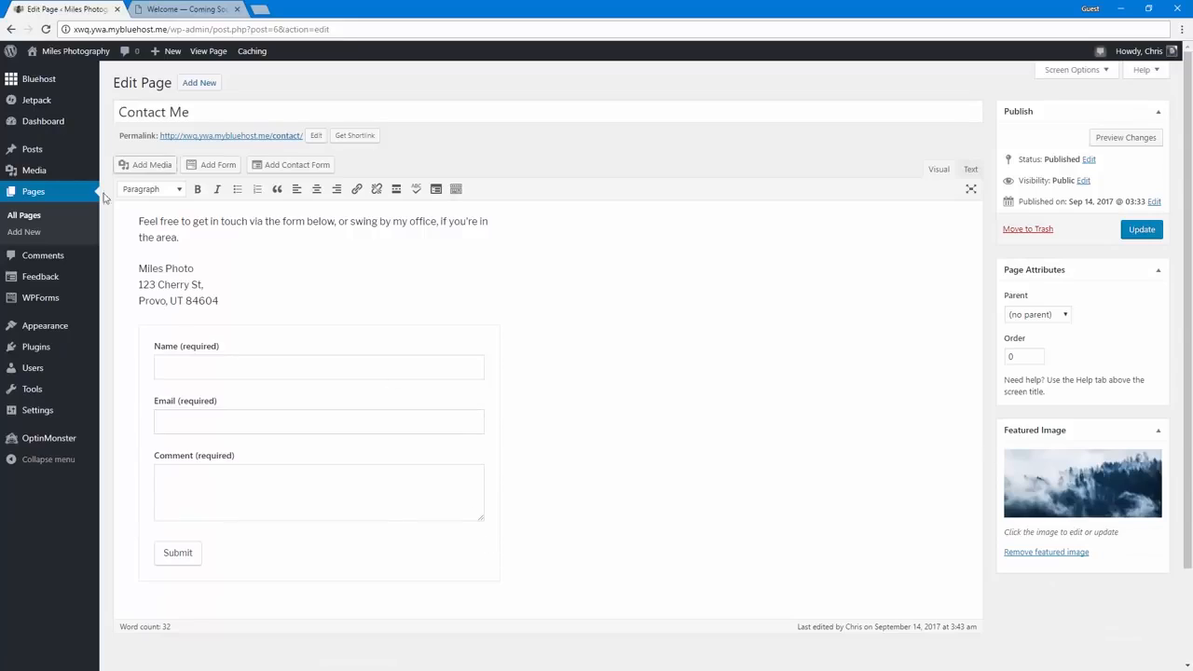
pyautogui.click(1141, 233)
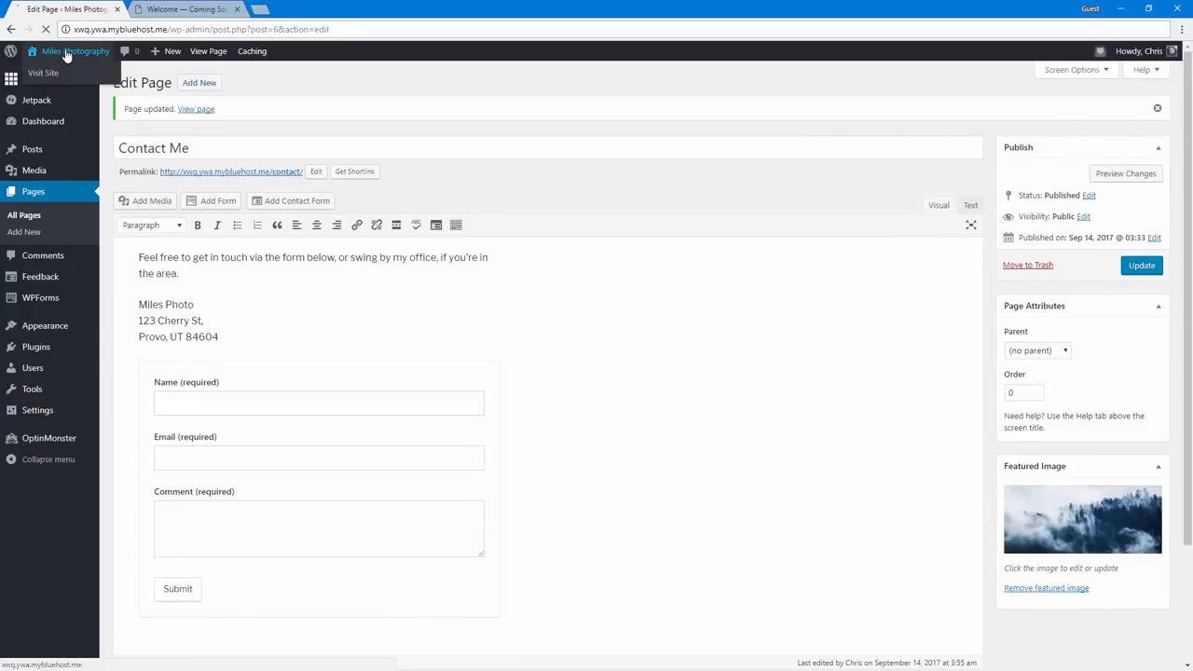
# - Visit the site's home page and examine the header, greeting section, new Contact Me image and contact form
pyautogui.click(66, 56)
pyautogui.scroll(-4, 171, 384)
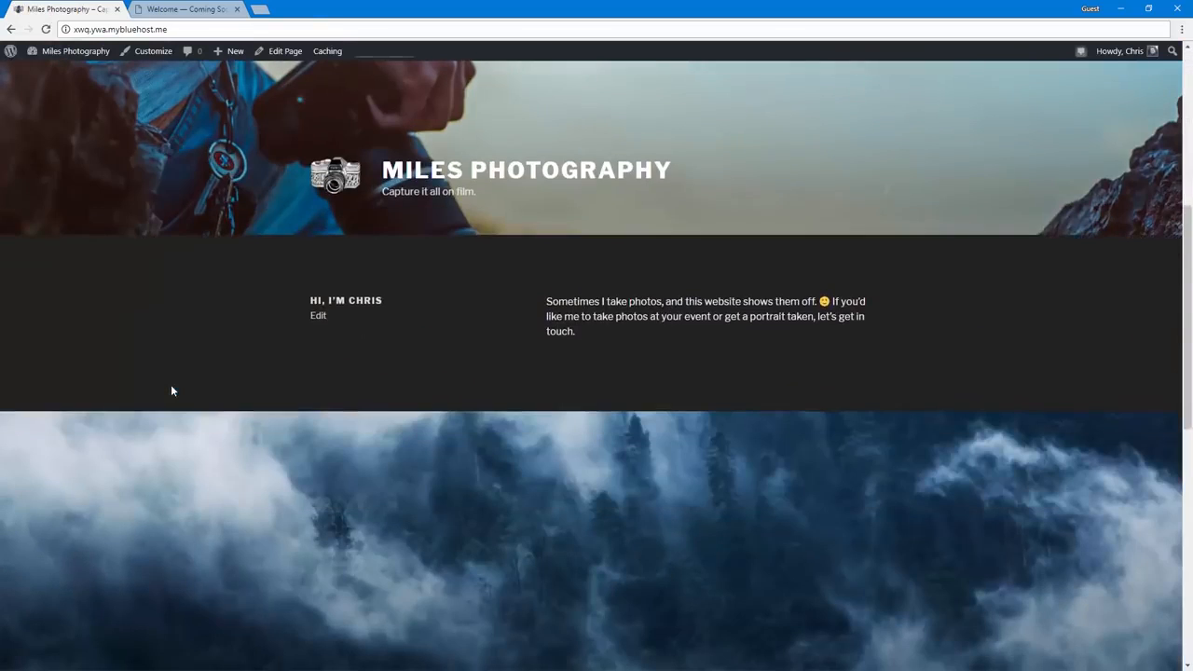
pyautogui.scroll(-4, 170, 390)
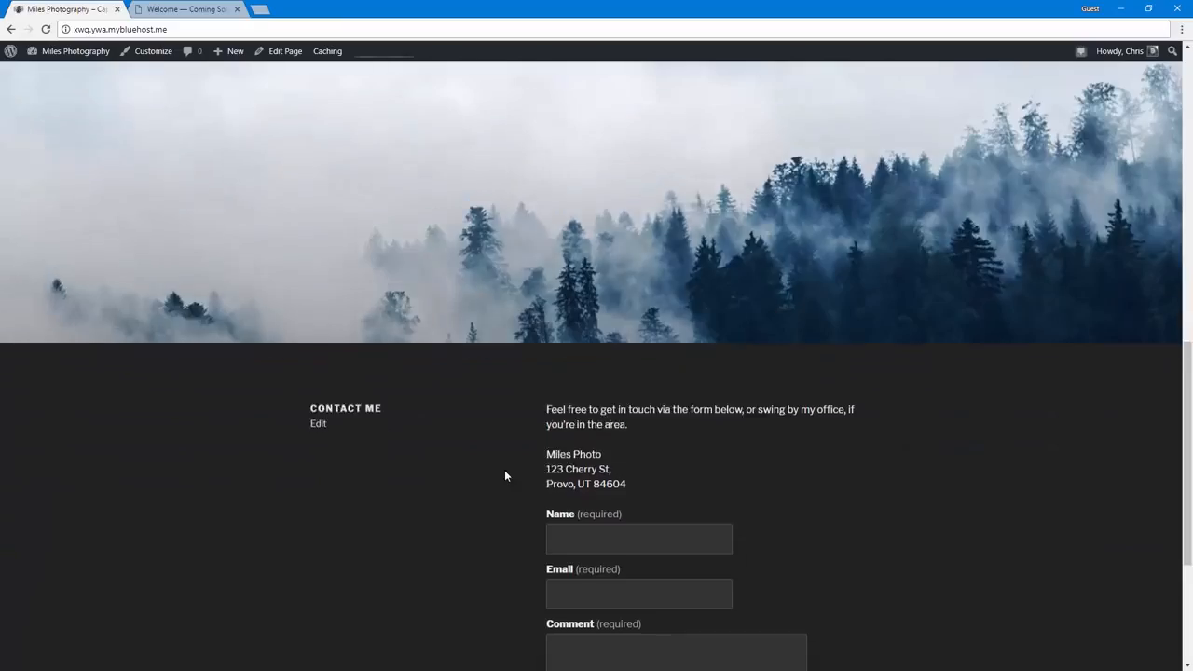
pyautogui.scroll(-3, 504, 472)
pyautogui.scroll(15, 503, 471)
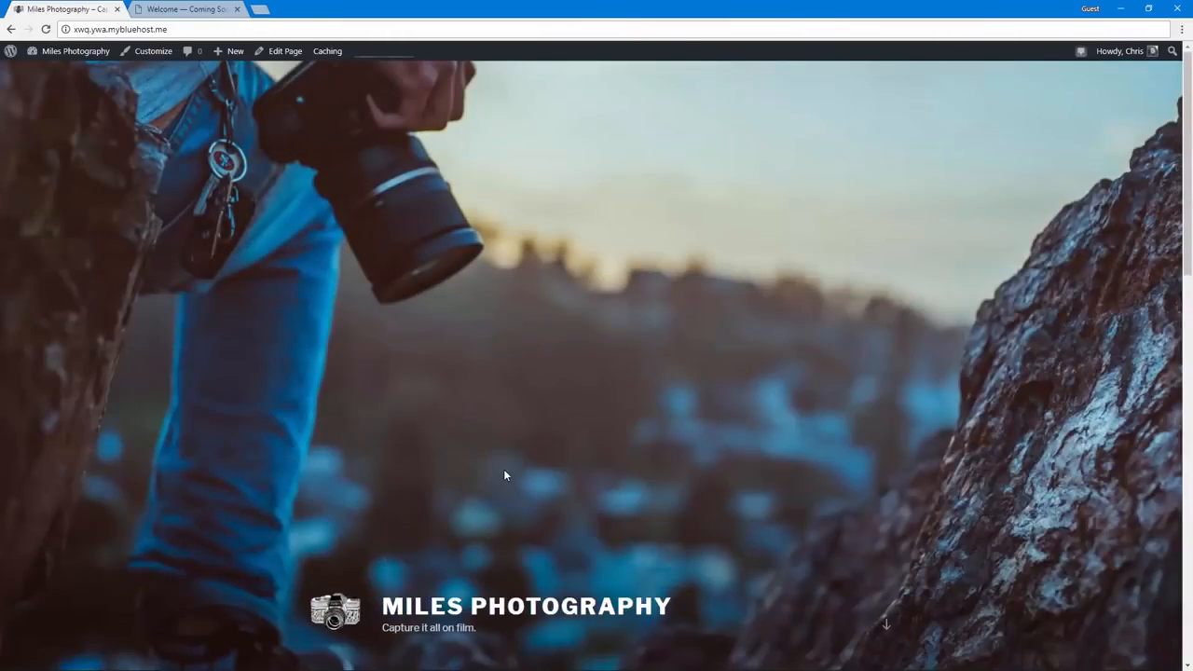
pyautogui.scroll(-15, 505, 477)
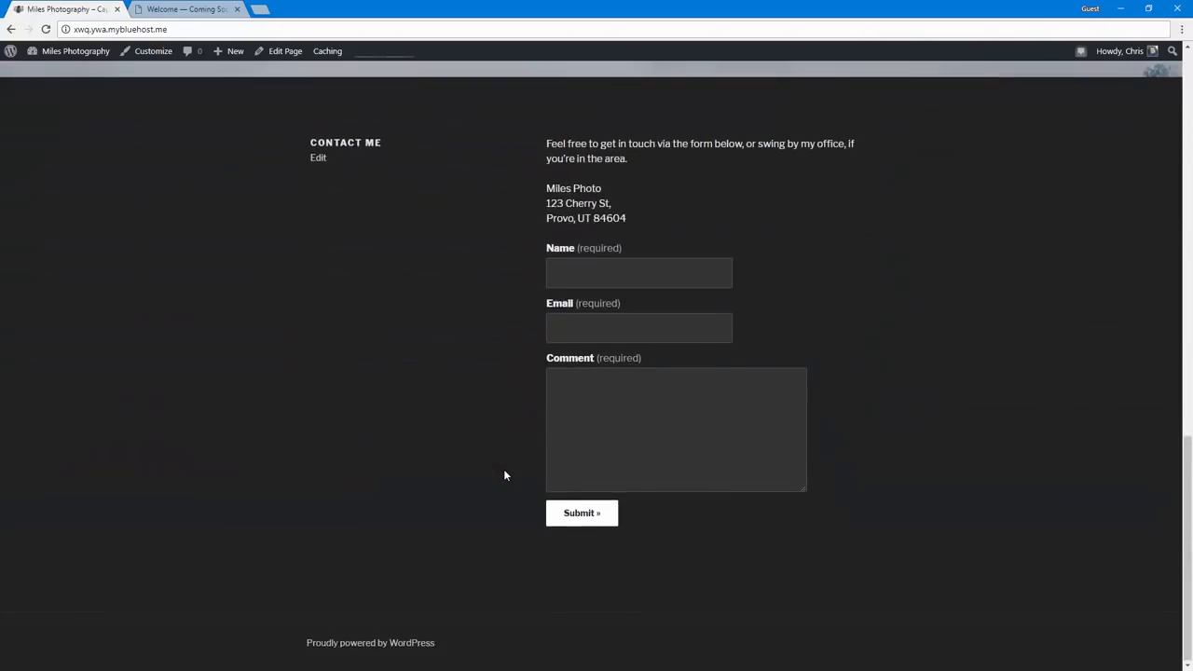
pyautogui.scroll(15, 504, 475)
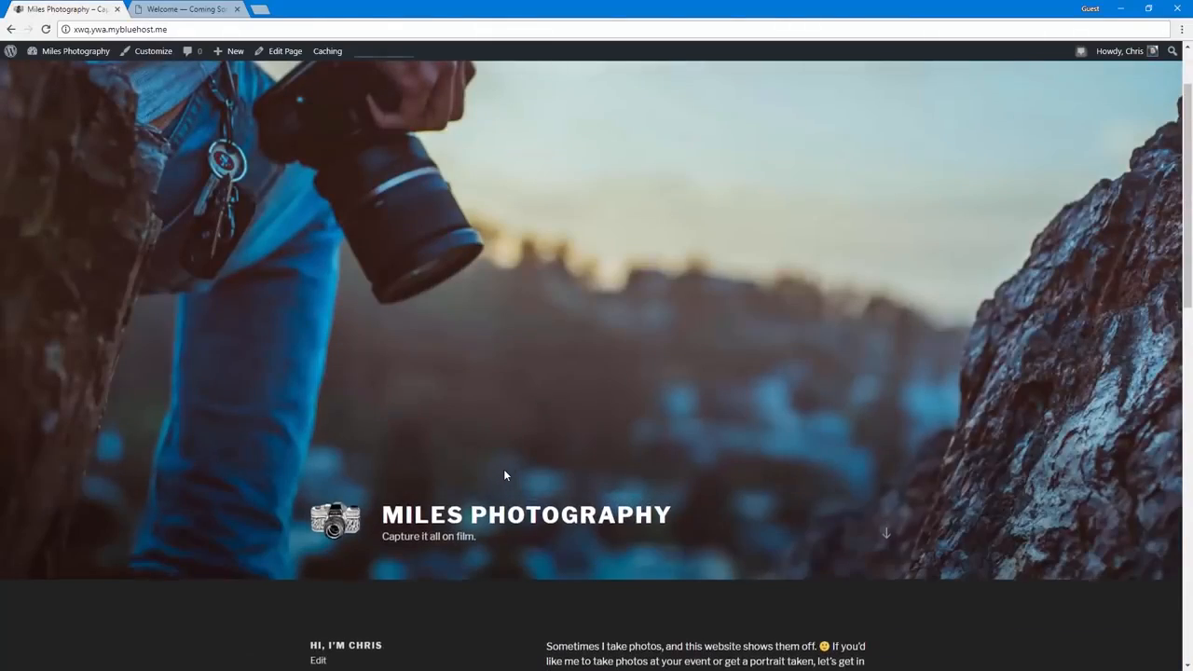
pyautogui.scroll(-10, 503, 476)
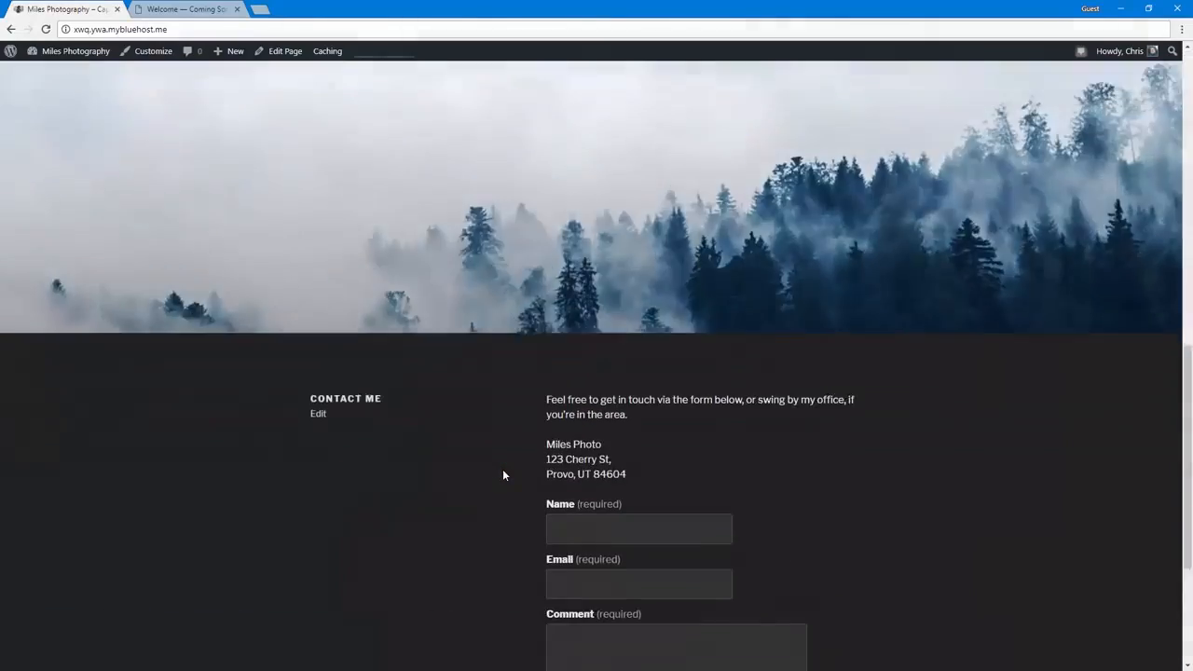
pyautogui.scroll(-3, 503, 476)
pyautogui.scroll(5, 503, 476)
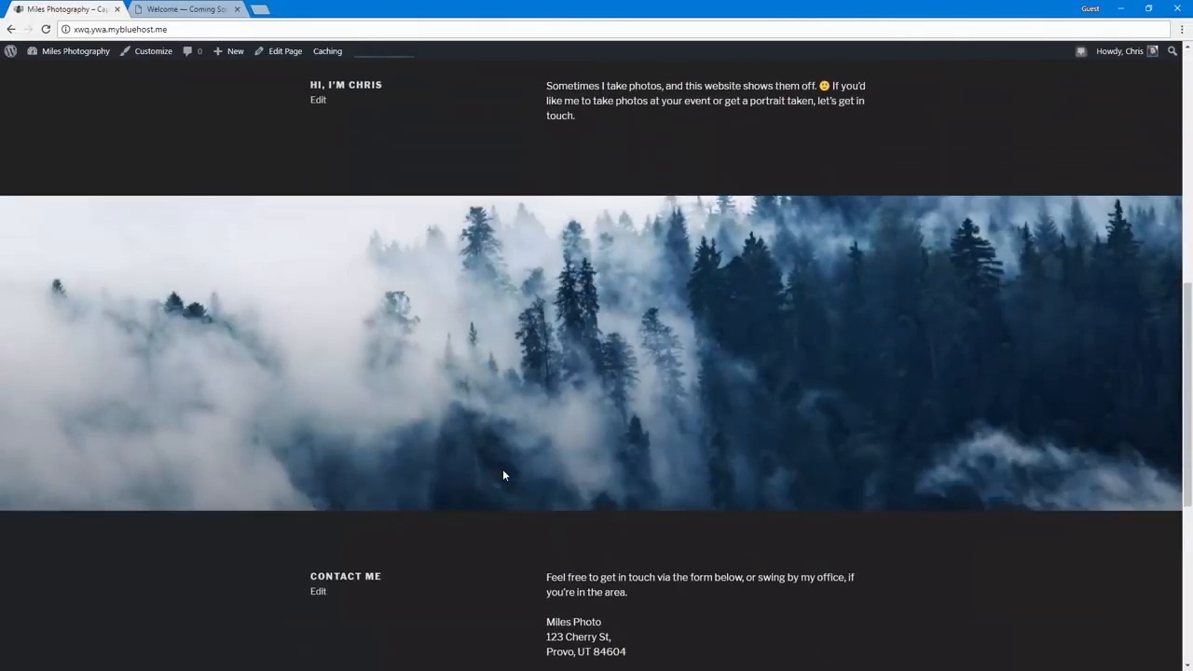
pyautogui.scroll(-5, 503, 475)
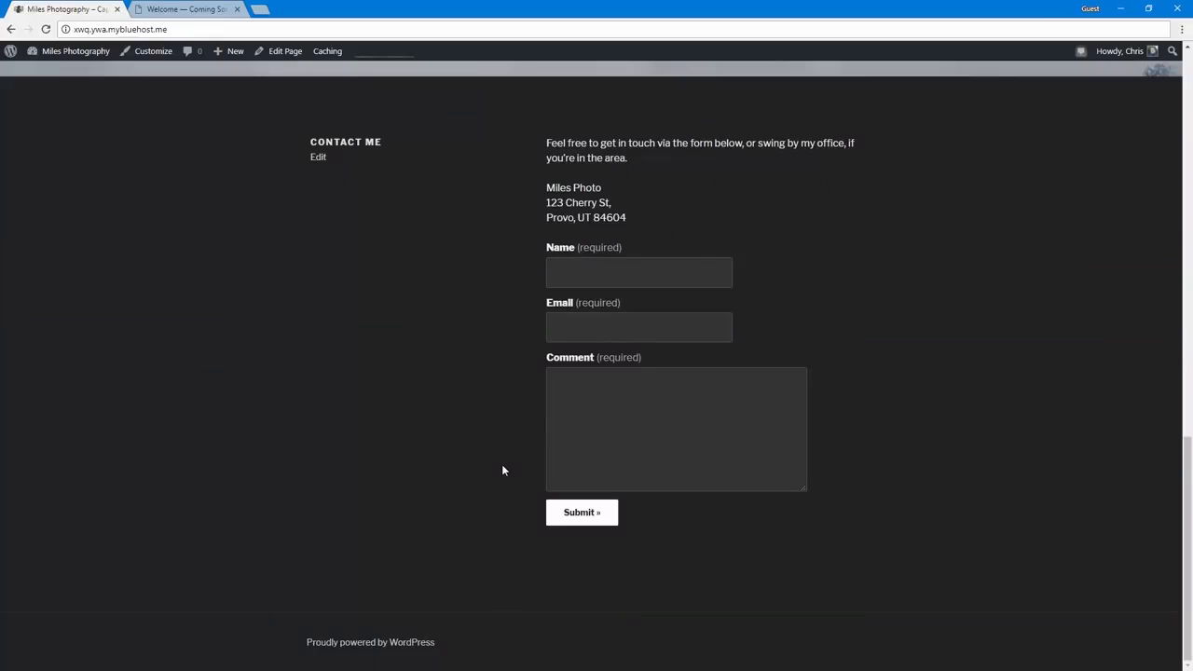
# - In the site customizer, create a menu named Main Menu and assign it to the Top Menu location
pyautogui.click(136, 58)
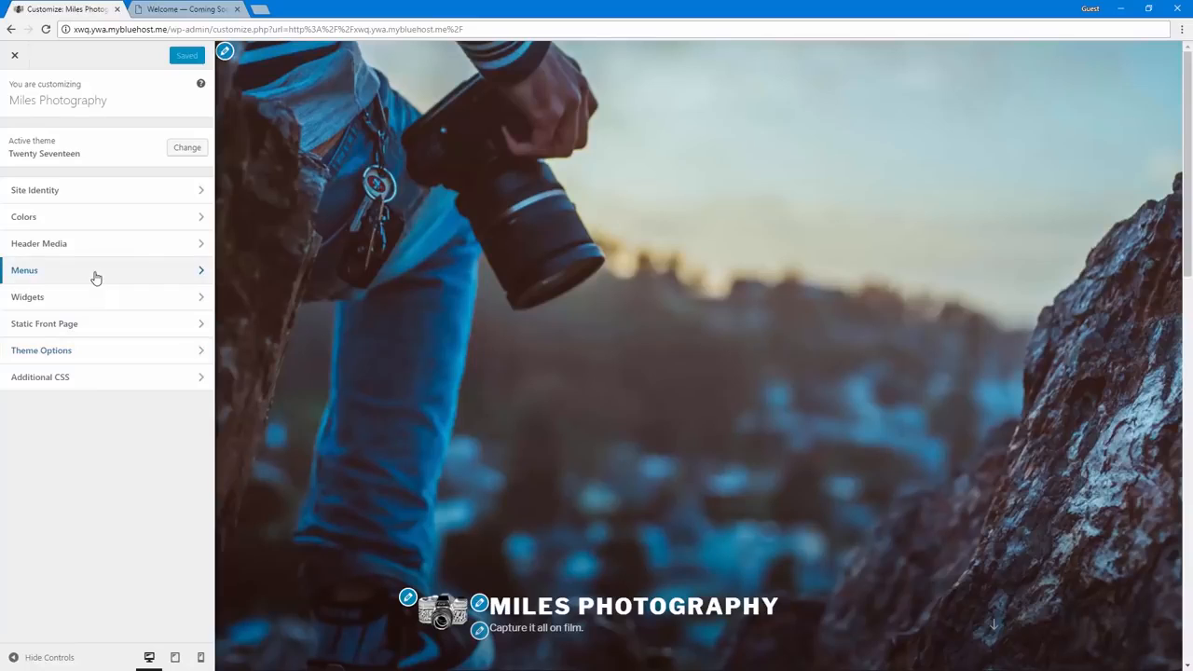
pyautogui.click(95, 277)
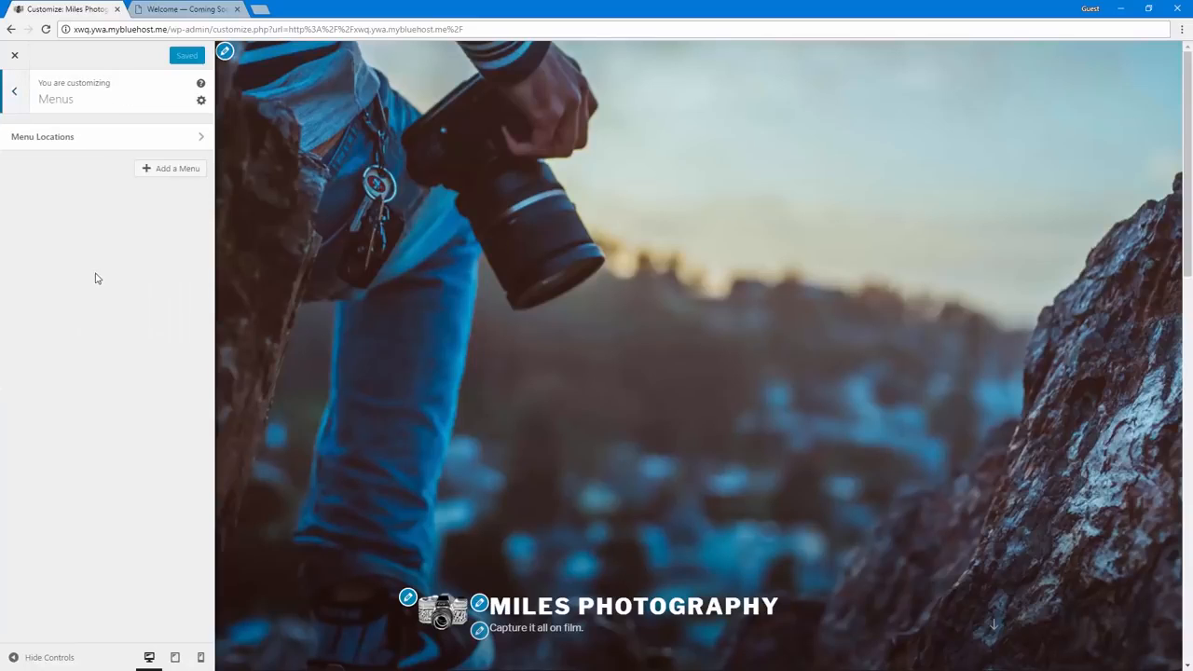
pyautogui.click(153, 176)
pyautogui.scroll(-5, 336, 537)
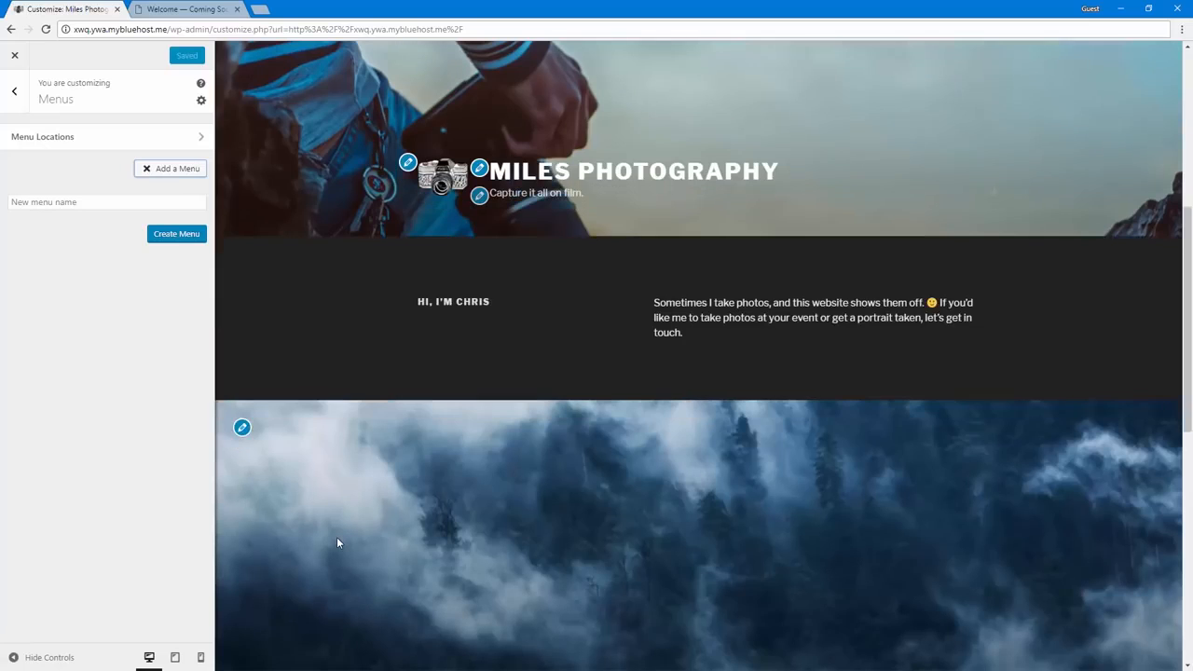
pyautogui.scroll(1, 337, 537)
pyautogui.click(78, 204)
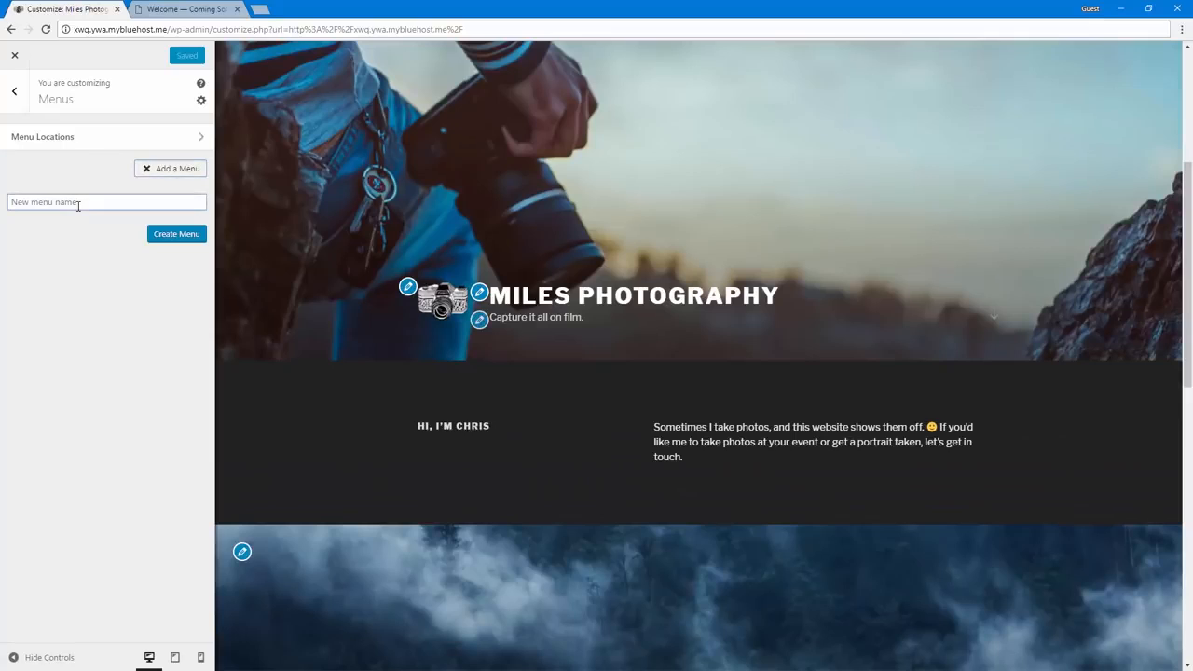
pyautogui.write('Main Menu')
pyautogui.click(161, 238)
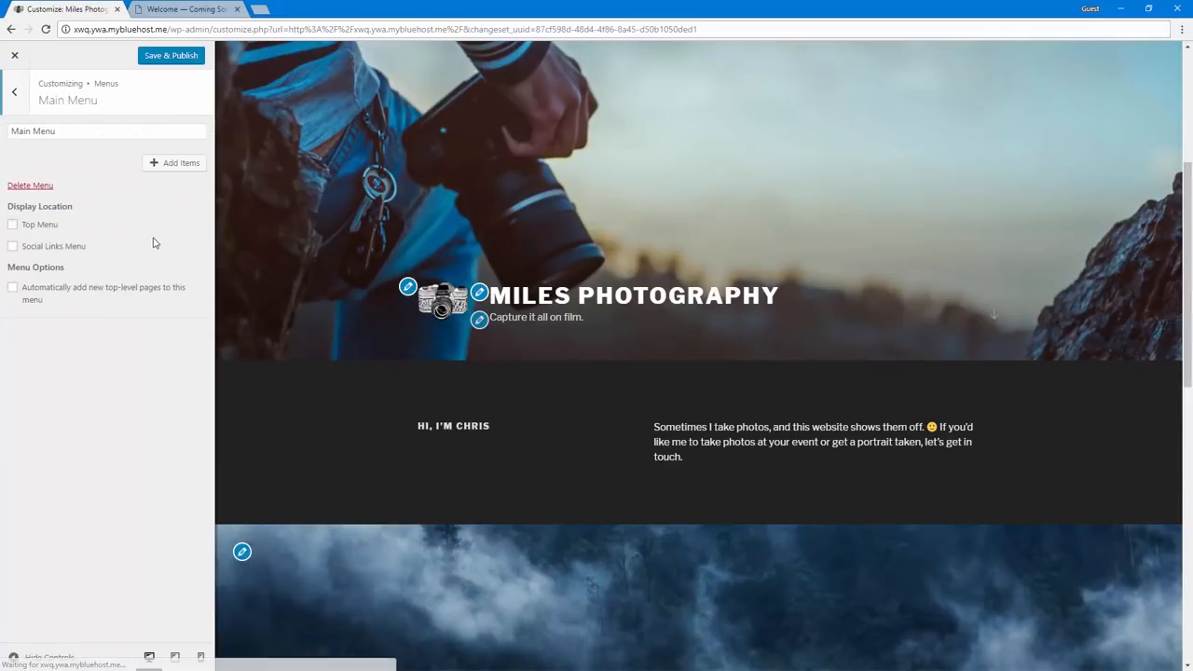
pyautogui.click(49, 226)
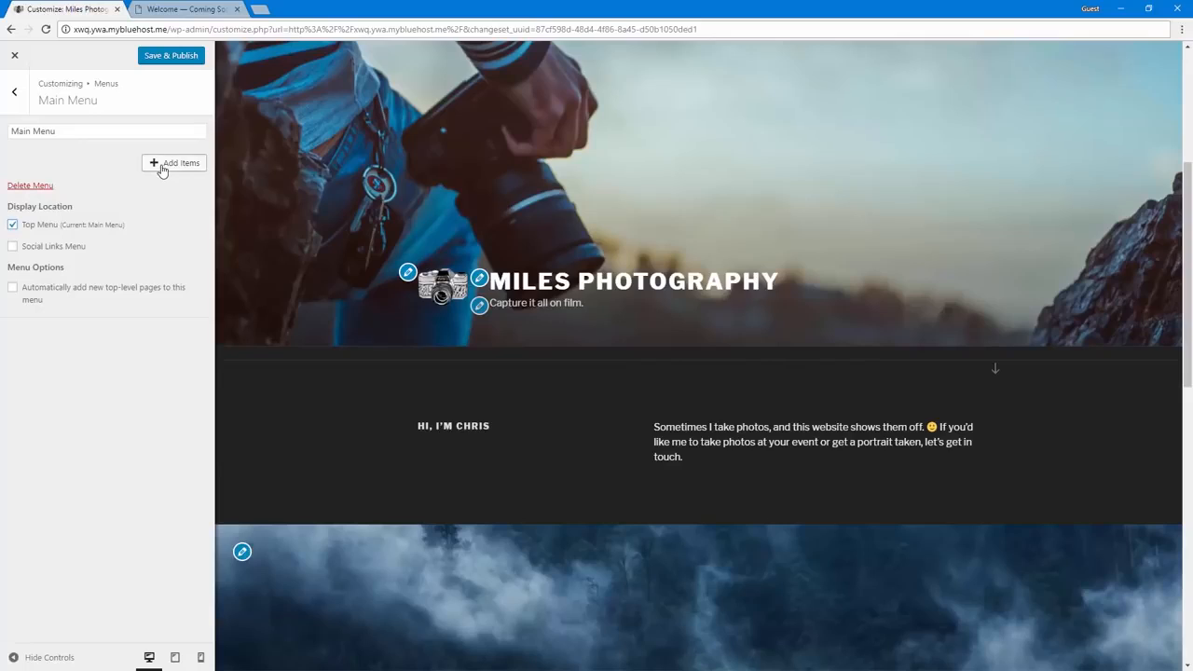
# - Add the Home and Blog items to the Main Menu, then save and publish the changes
pyautogui.click(162, 167)
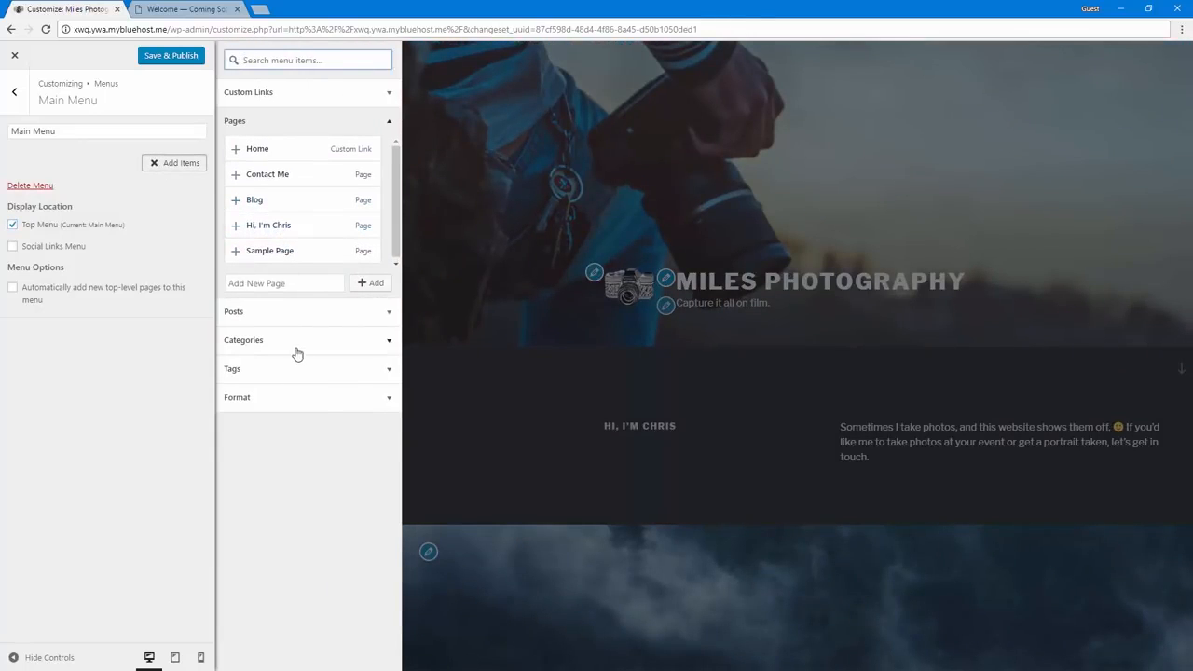
pyautogui.click(299, 312)
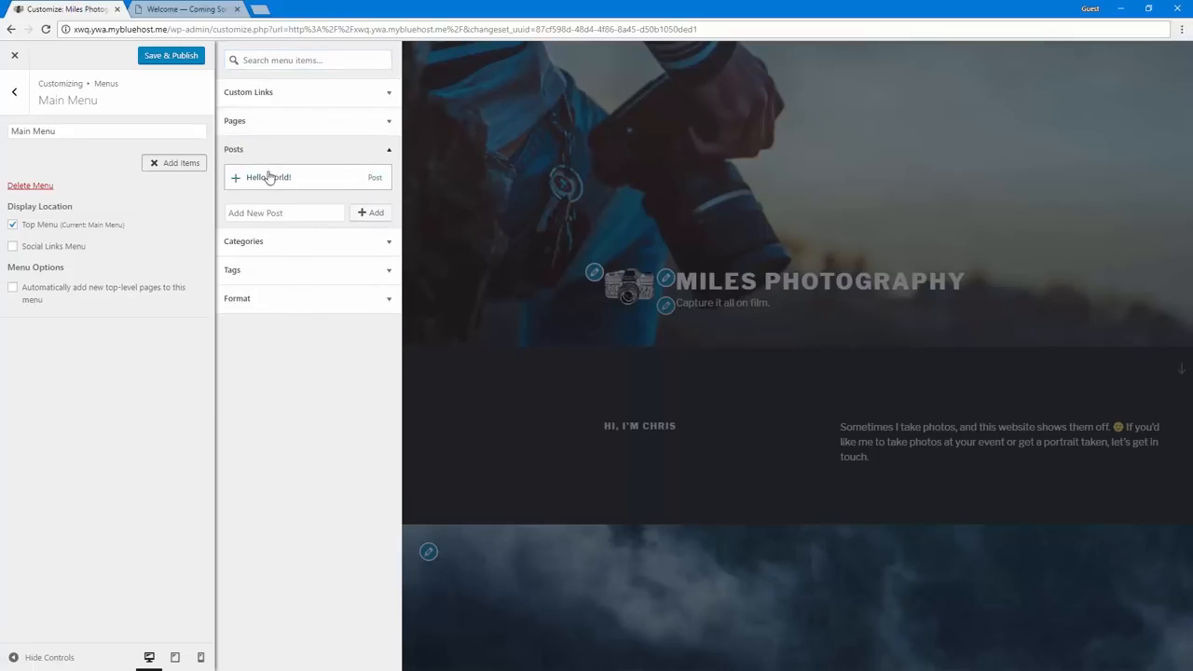
pyautogui.click(274, 121)
pyautogui.click(288, 94)
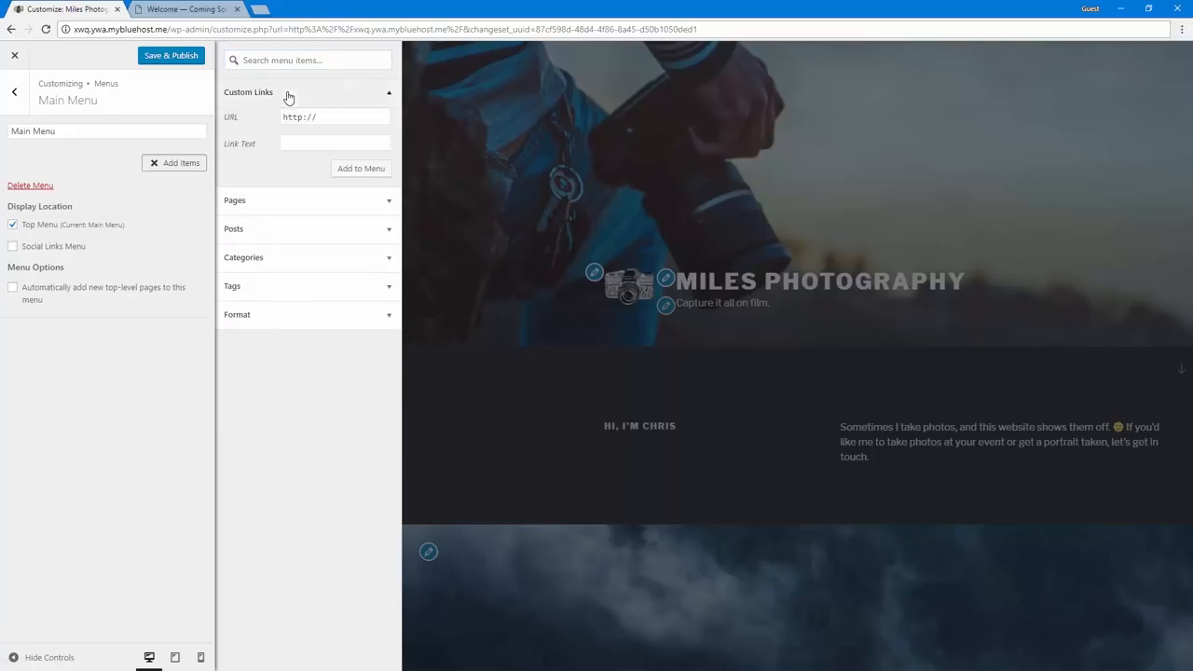
pyautogui.click(262, 202)
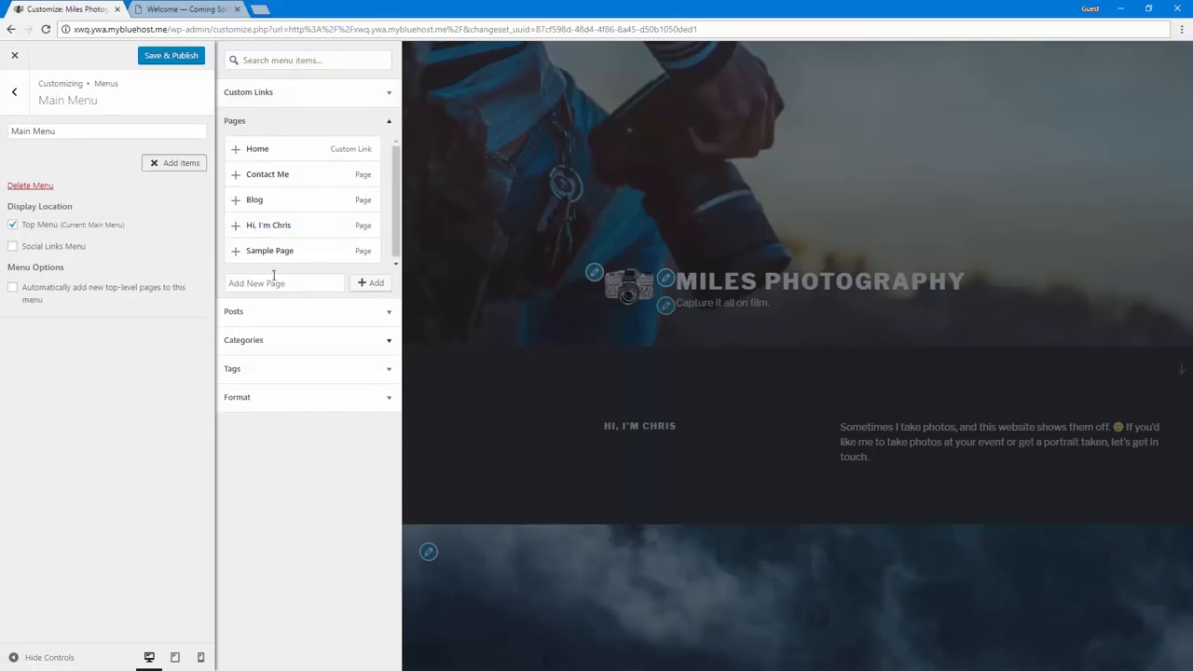
pyautogui.click(236, 150)
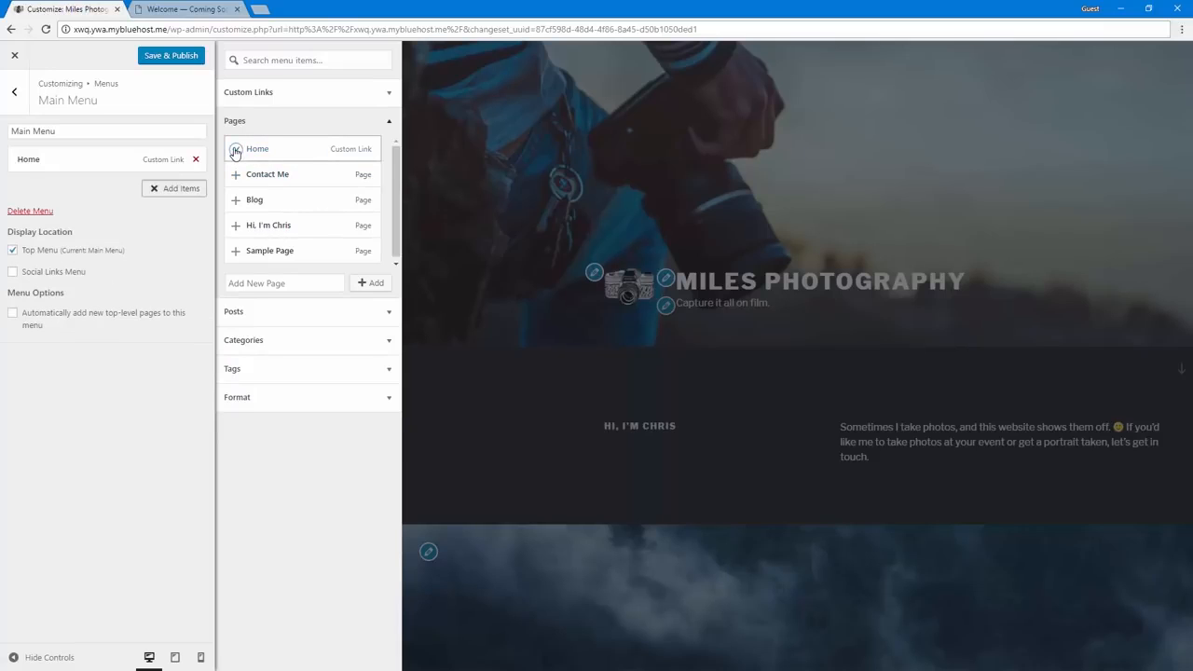
pyautogui.click(236, 199)
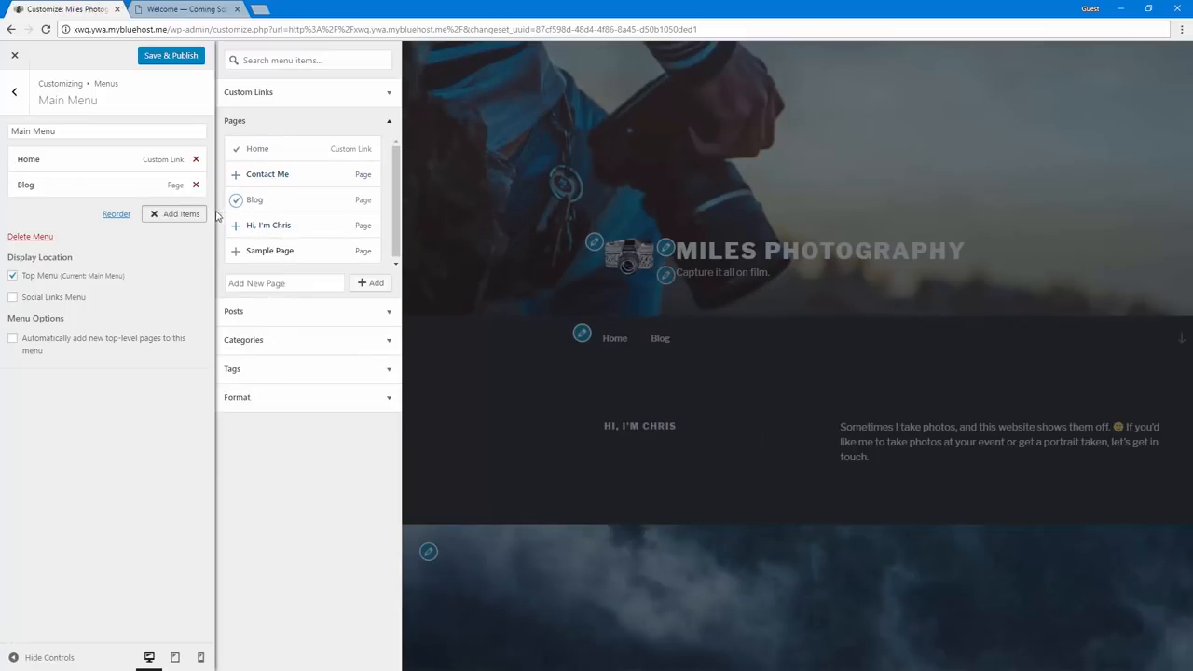
pyautogui.click(179, 60)
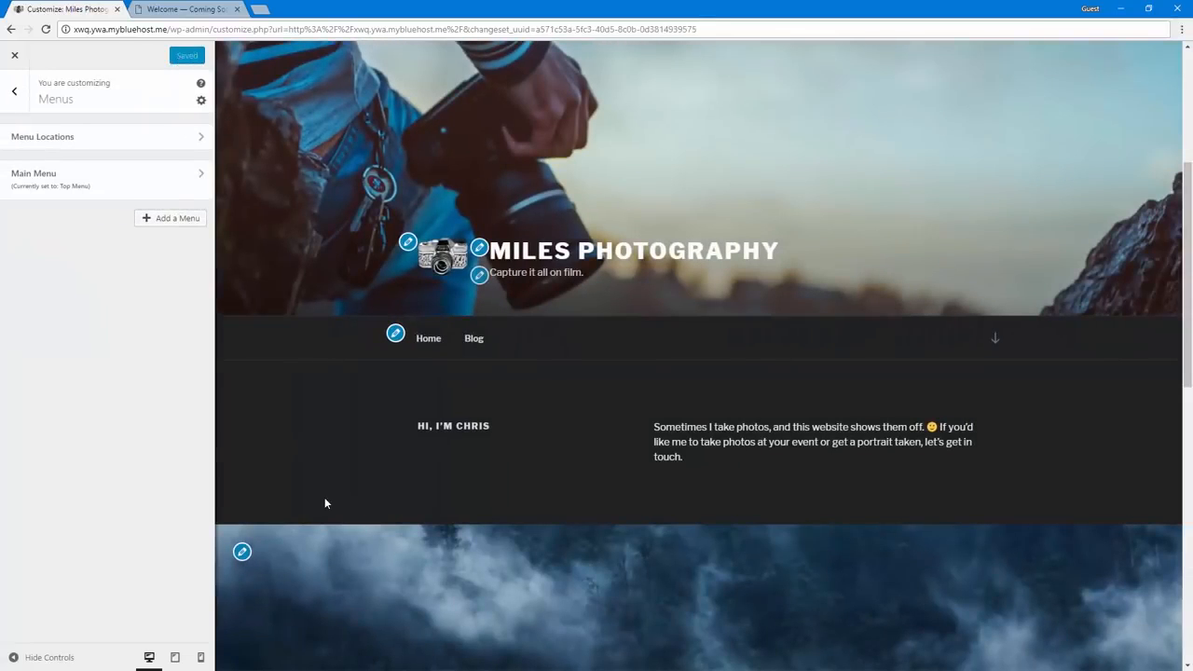
# - Create a second menu named Social Media and assign it to the Social Links Menu location
pyautogui.click(173, 227)
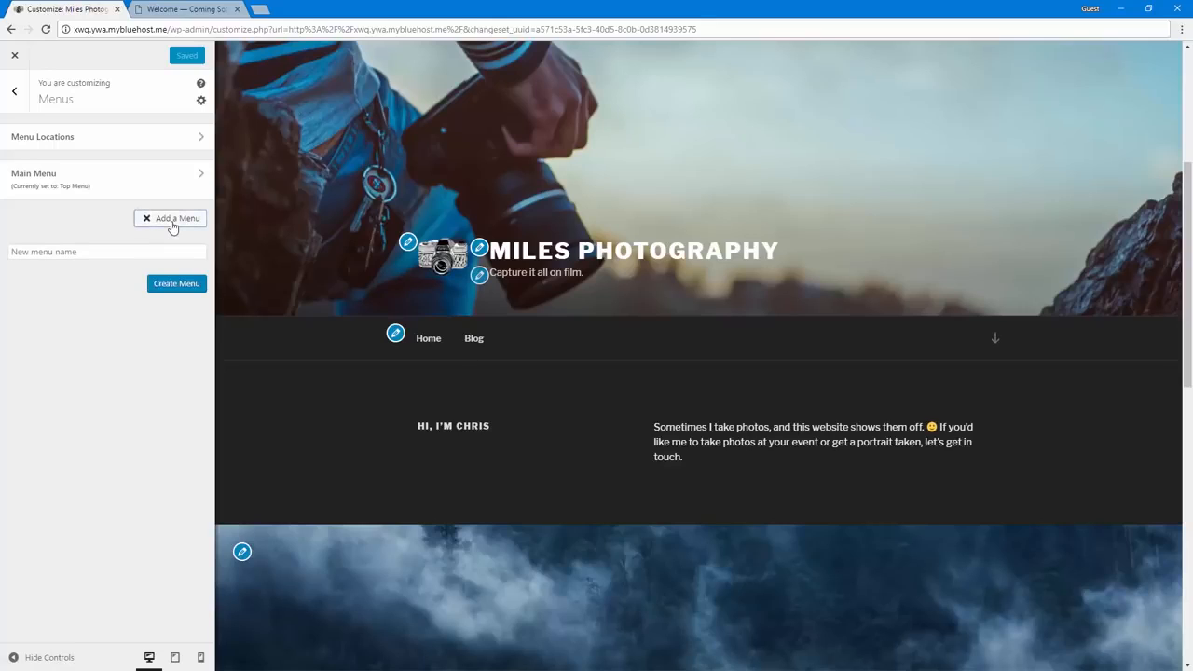
pyautogui.click(116, 254)
pyautogui.write('Social Media')
pyautogui.click(156, 282)
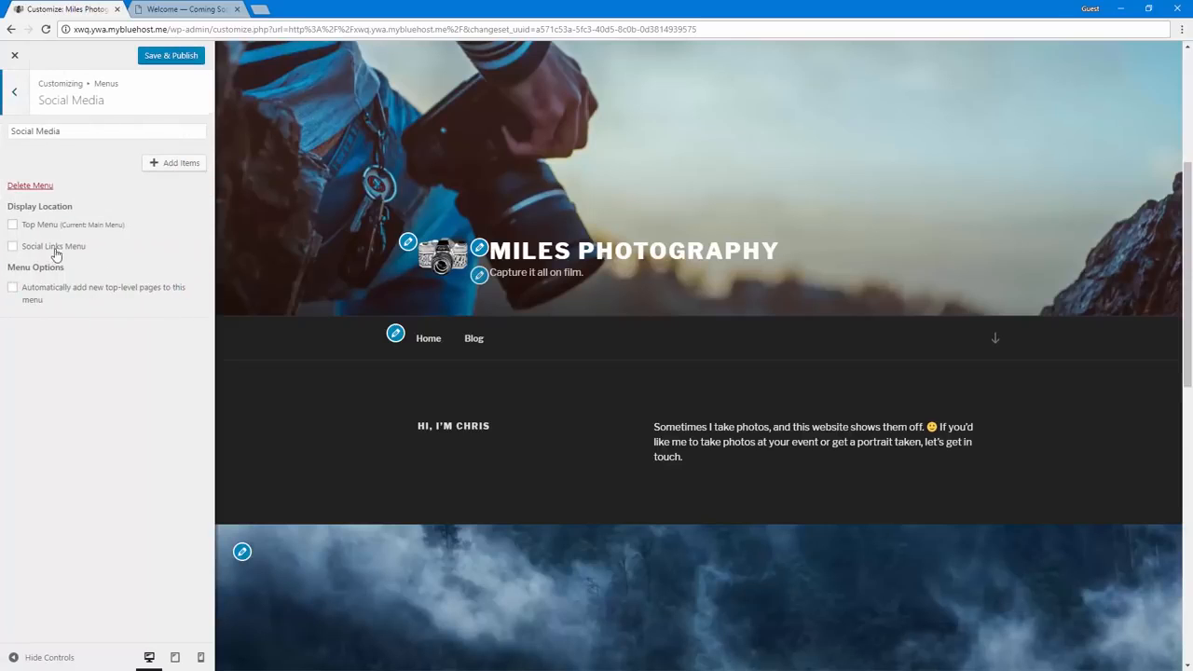
pyautogui.click(52, 248)
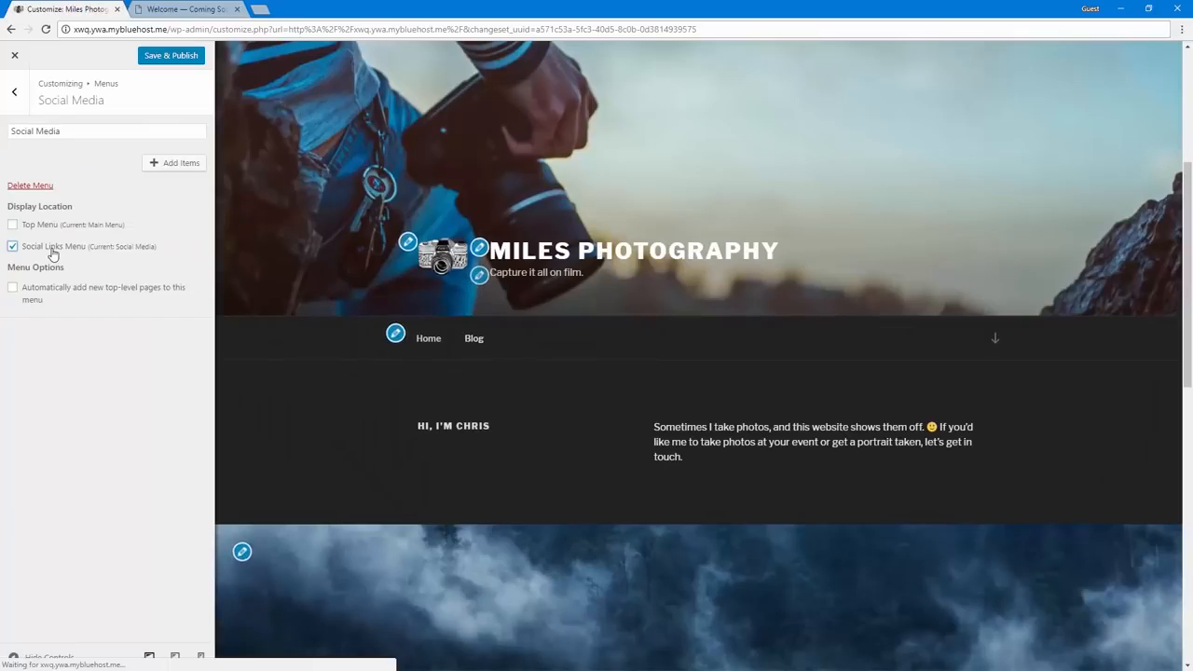
# - Add a custom link to the owner's Twitter profile with the link text Twitter to the Social Media menu
pyautogui.click(159, 164)
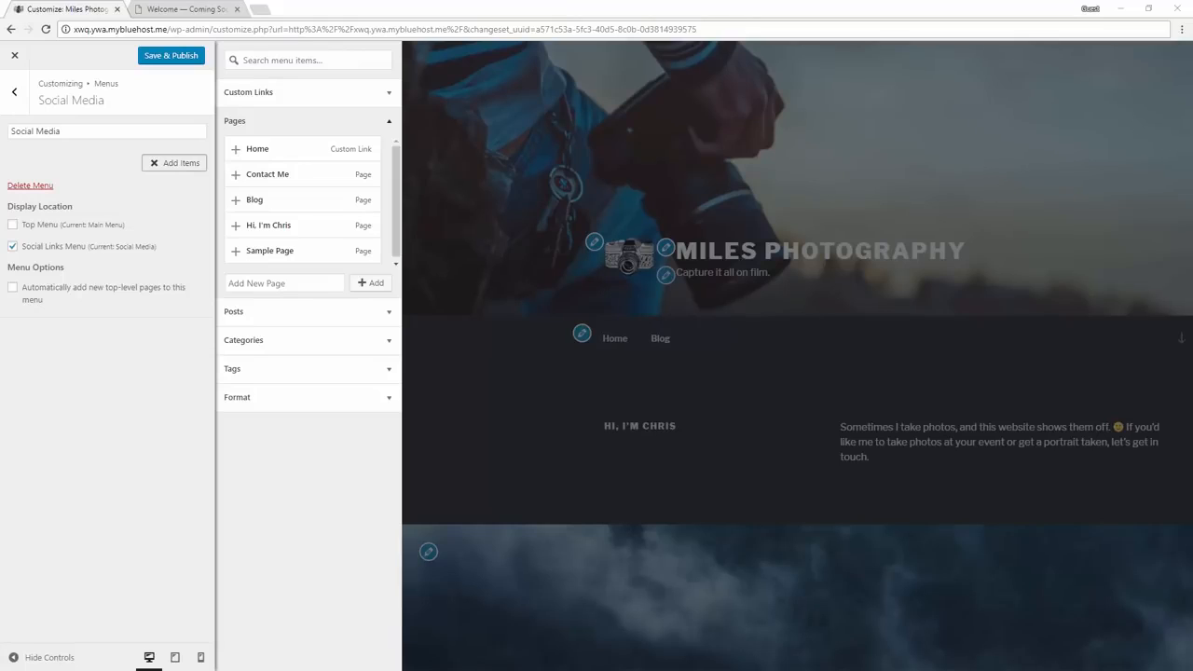
pyautogui.click(294, 96)
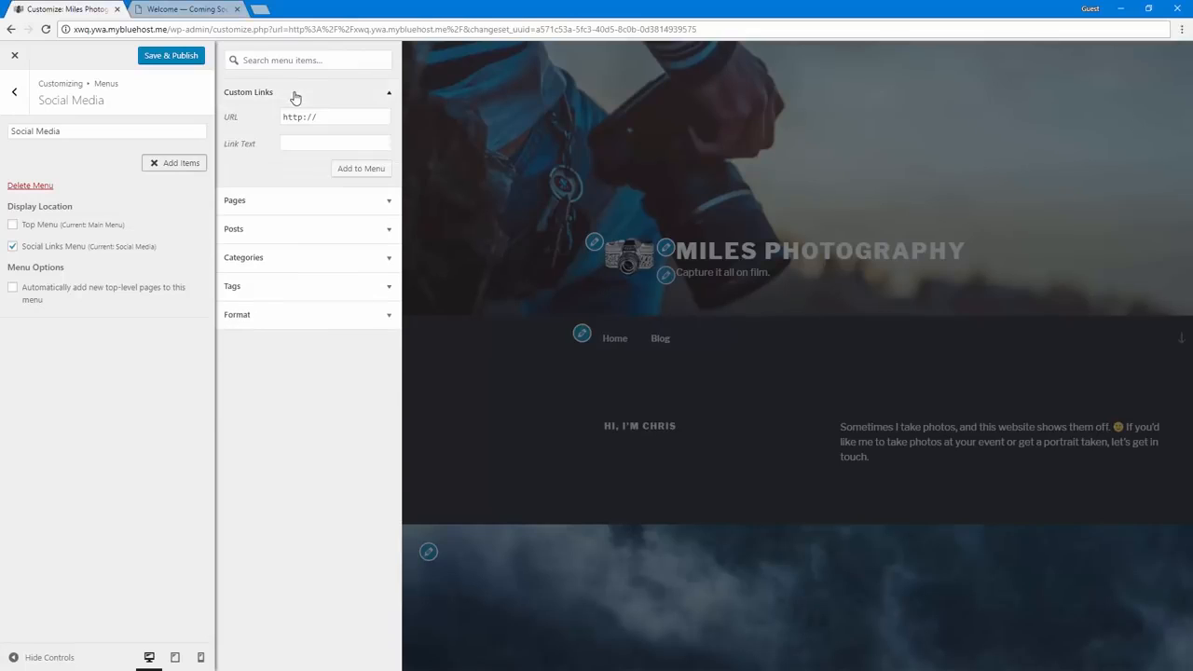
pyautogui.click(331, 117)
pyautogui.hotkey('ctrl', 'v')
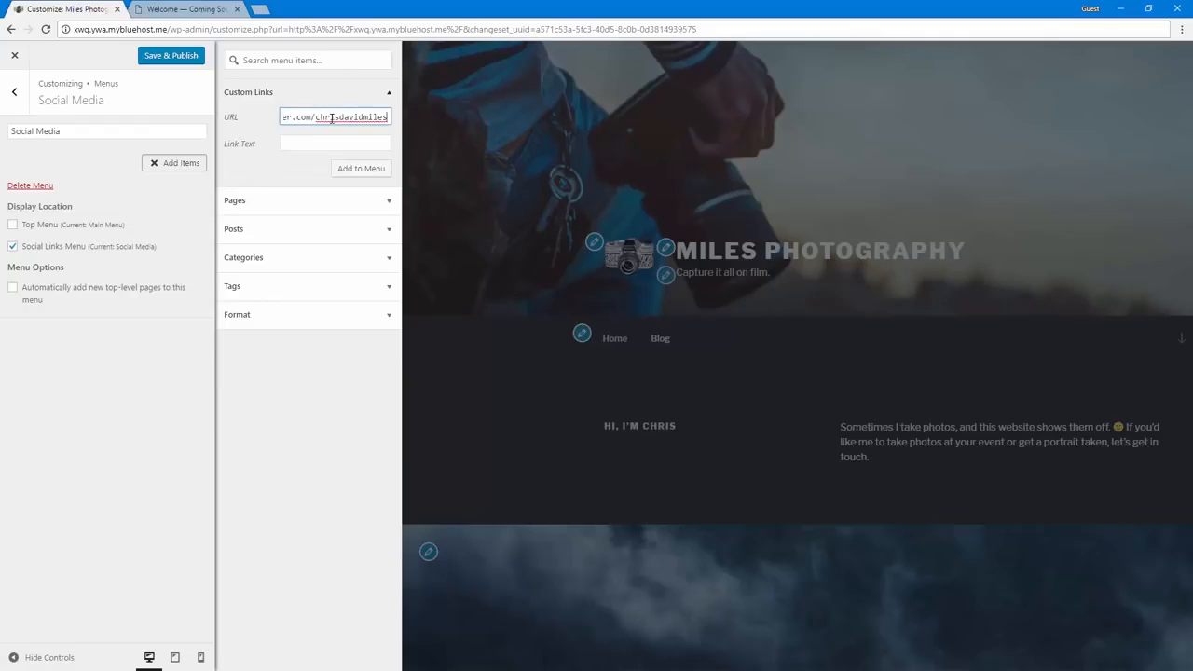
pyautogui.click(334, 139)
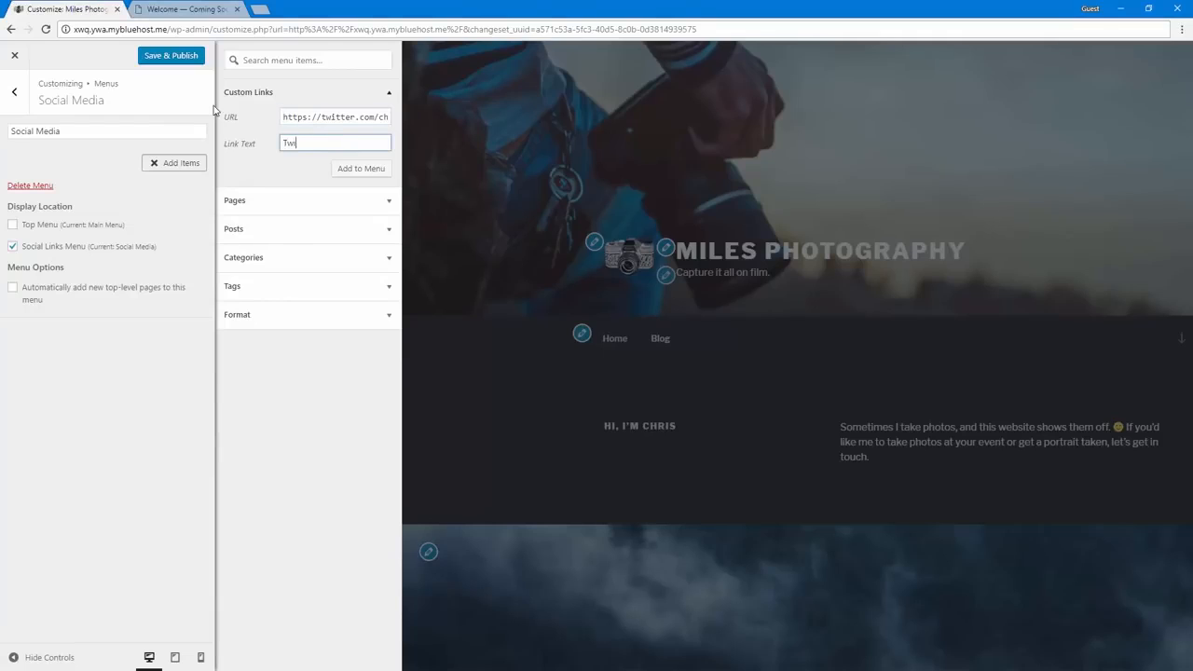
pyautogui.click(367, 167)
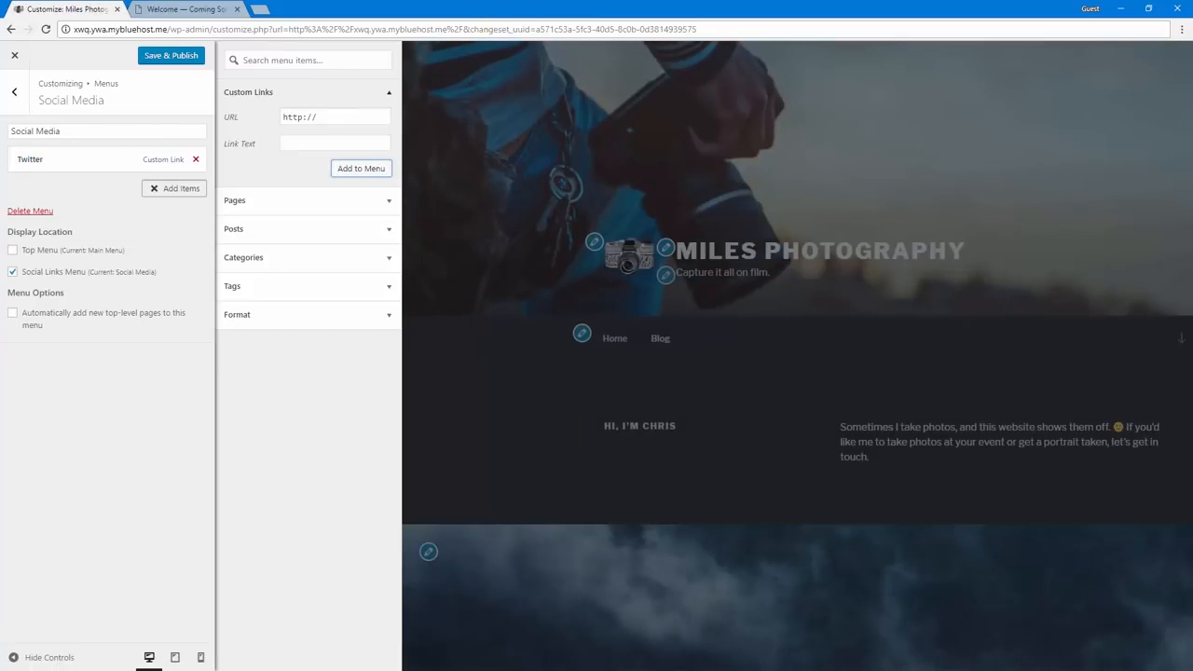
# - Add a custom link to the owner's LinkedIn profile with the link text LinkedIn to the Social Media menu, then save and publish
pyautogui.tripleClick(330, 117)
pyautogui.hotkey('ctrl', 'v')
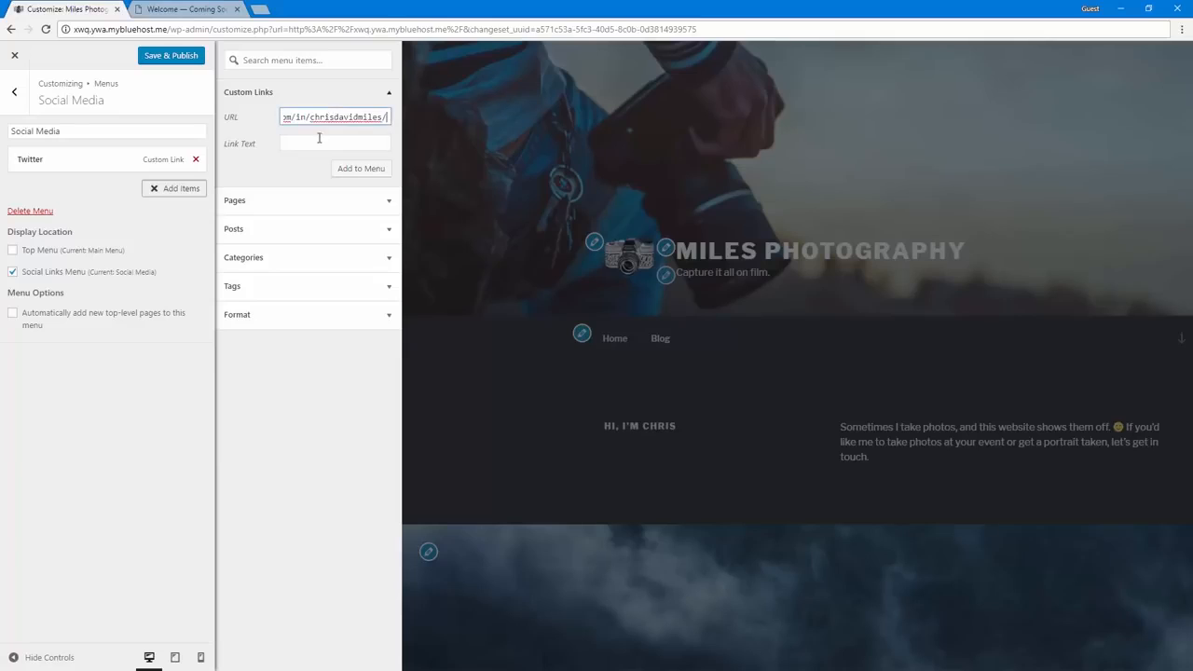
pyautogui.click(318, 142)
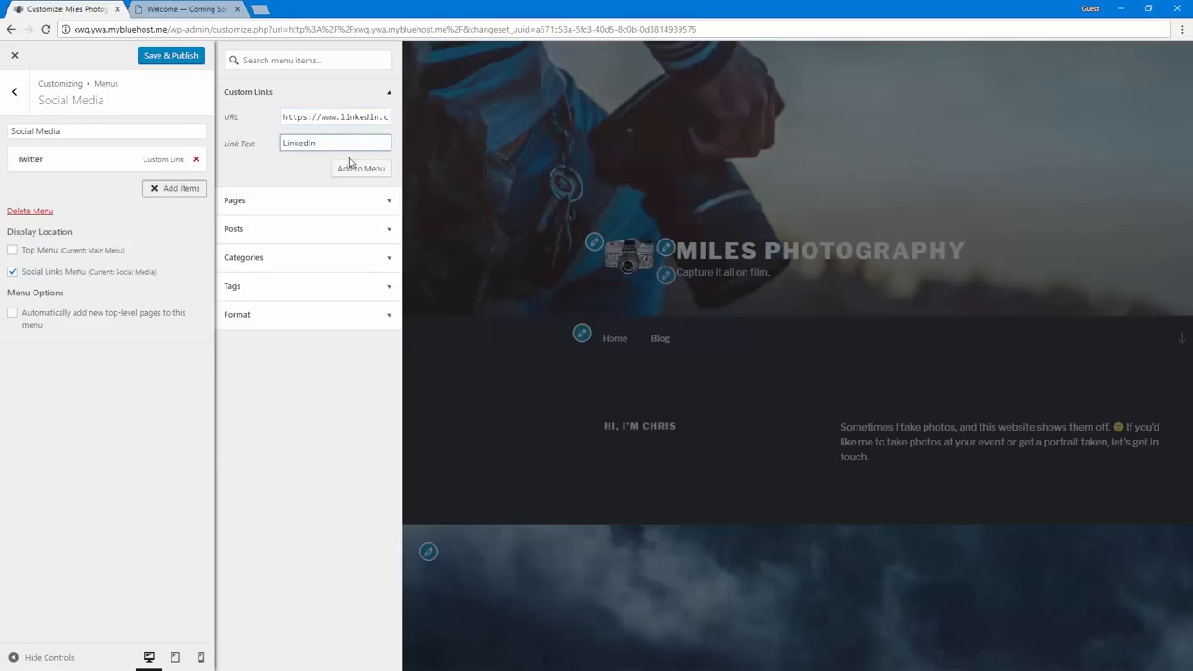
pyautogui.click(353, 168)
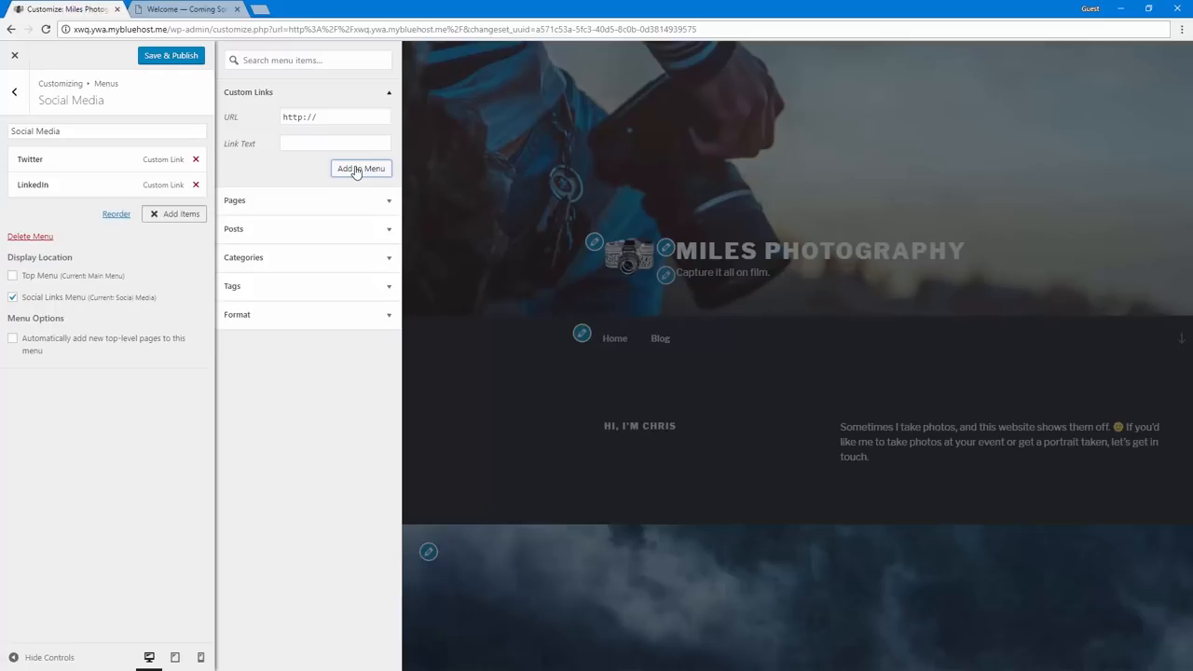
pyautogui.moveTo(318, 117); pyautogui.dragTo(258, 123)
pyautogui.click(180, 60)
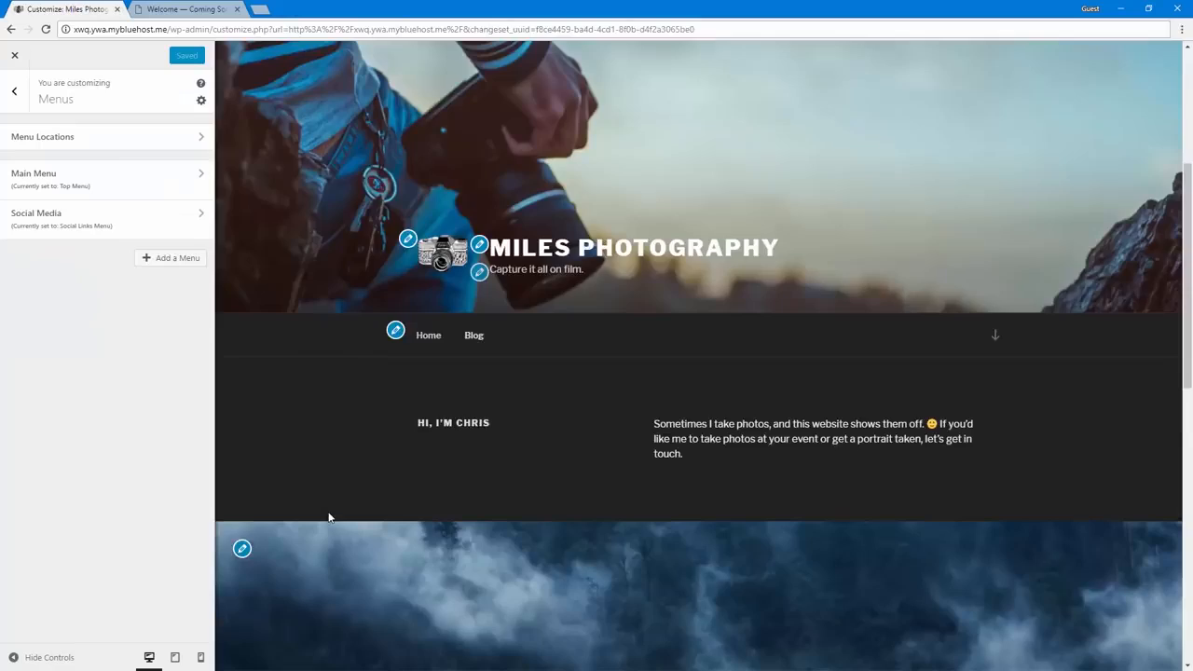
# - Reopen the Social Media menu from the footer's social icons, add the owner's Facebook link with the text Facebook, and publish the change
pyautogui.scroll(-10, 329, 517)
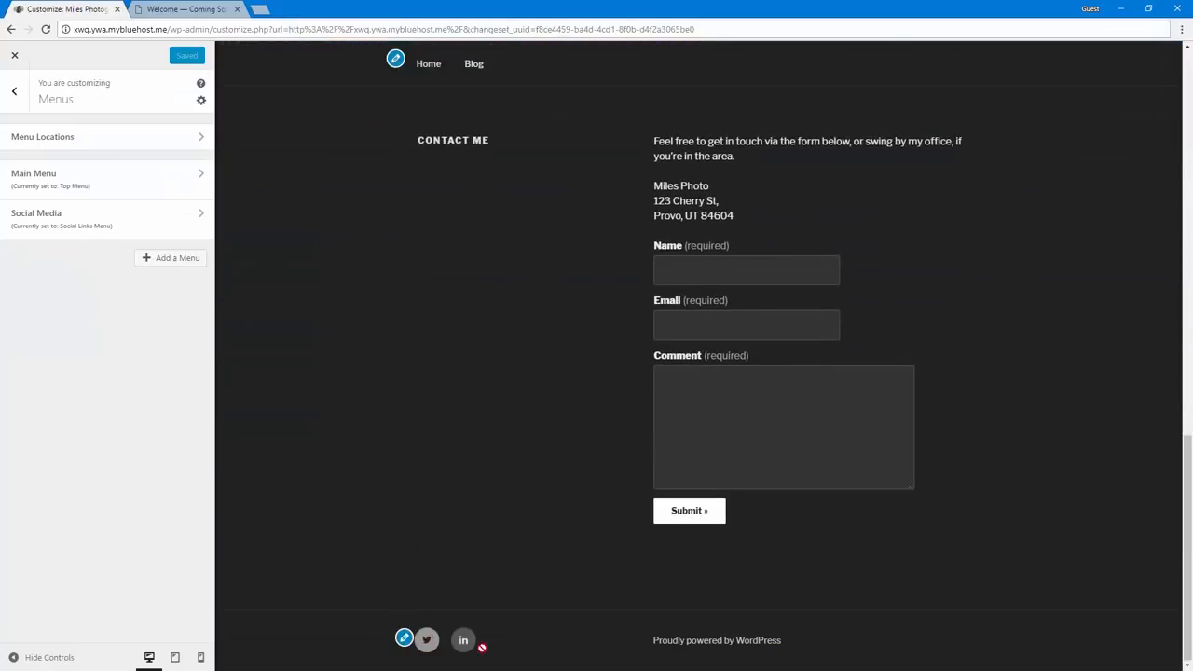
pyautogui.click(404, 639)
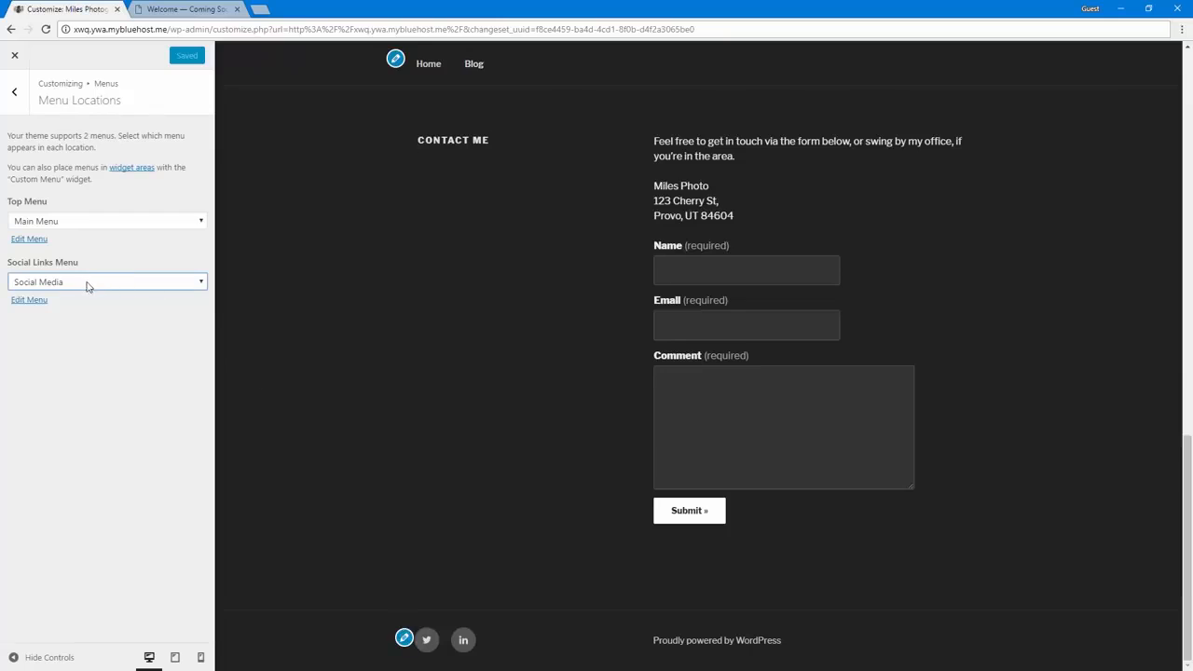
pyautogui.click(29, 300)
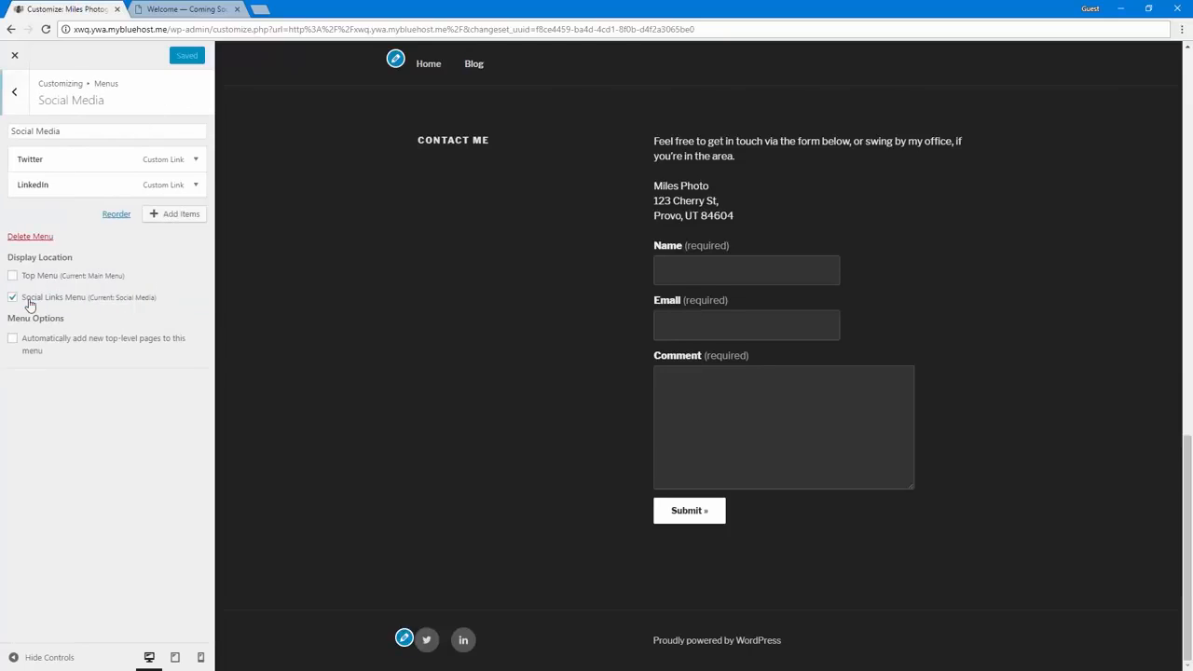
pyautogui.click(168, 213)
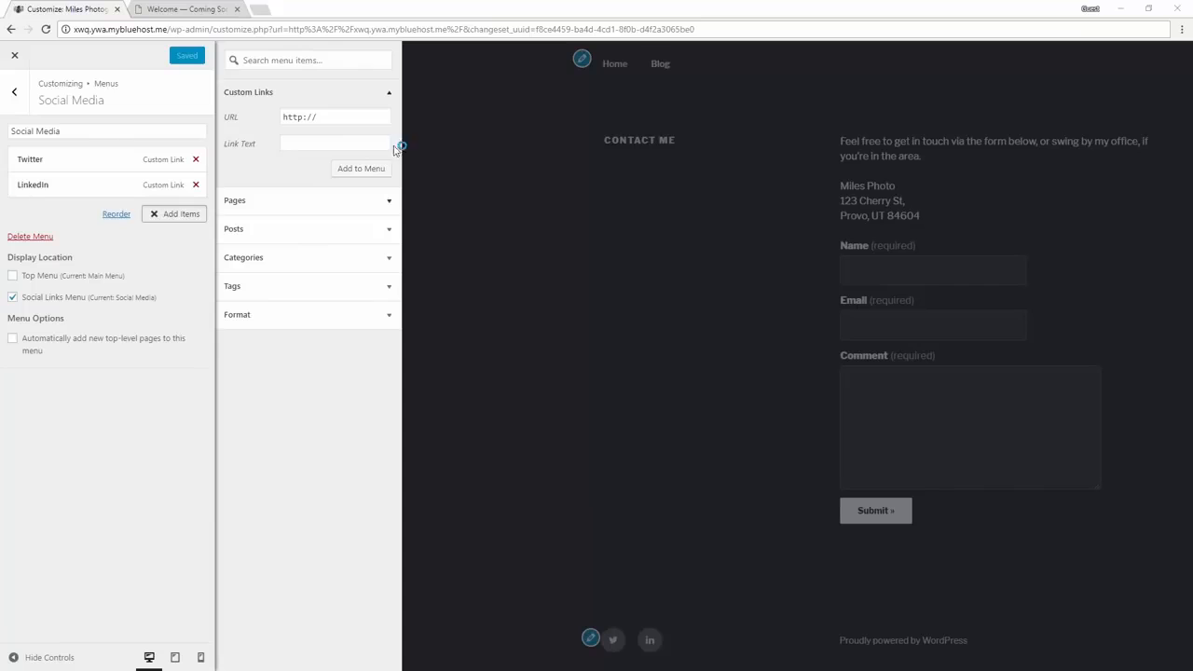
pyautogui.tripleClick(320, 116)
pyautogui.hotkey('ctrl', 'v')
pyautogui.click(315, 141)
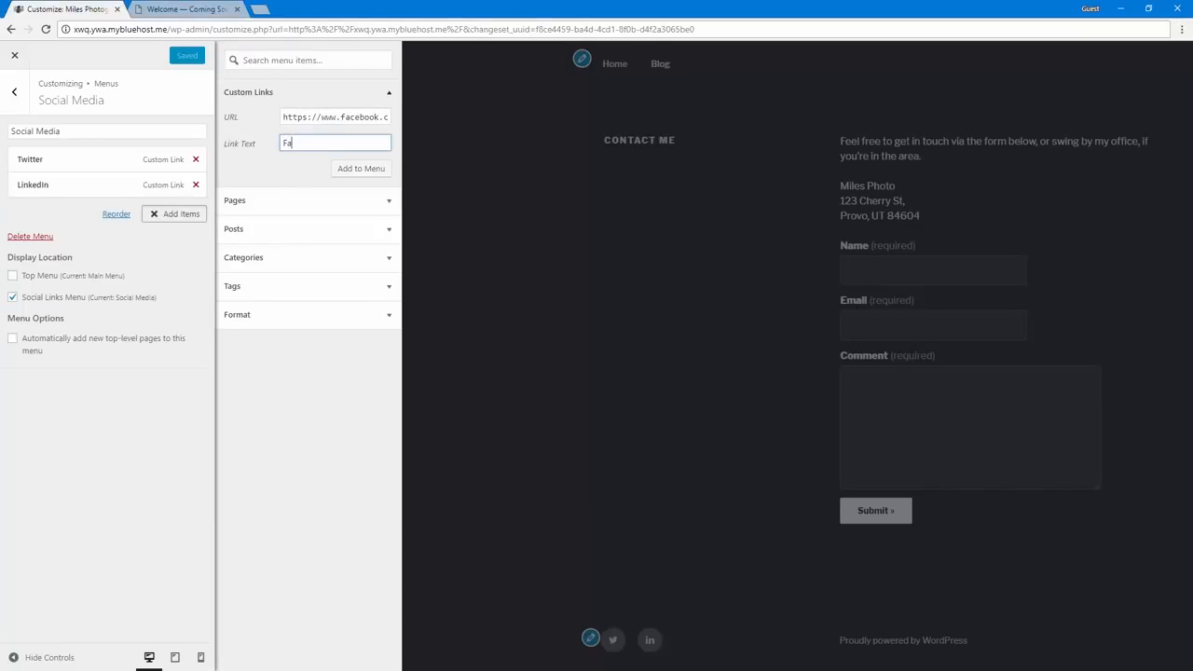
pyautogui.click(349, 169)
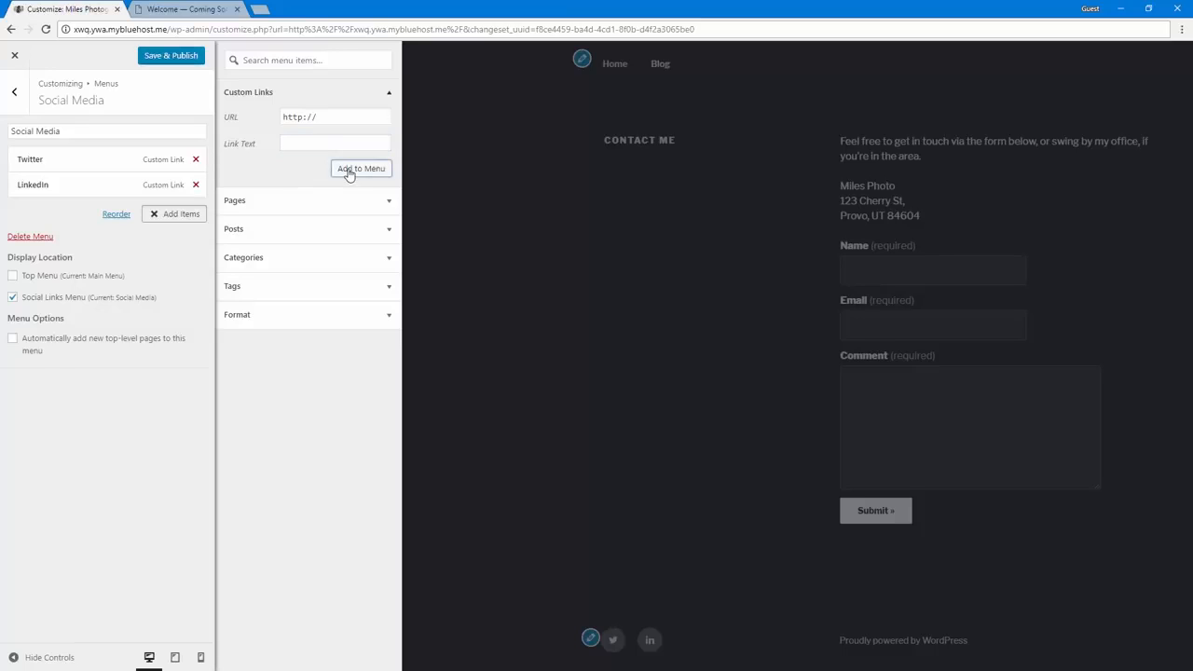
pyautogui.click(176, 57)
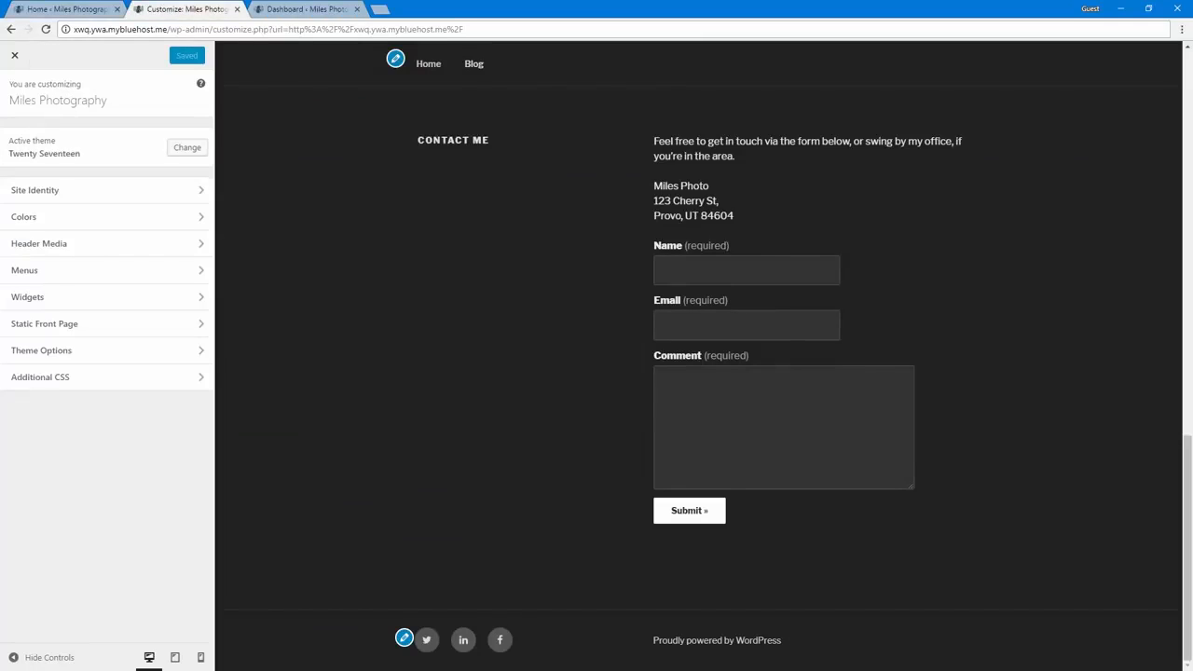
# - Preview the front page at tablet size and check its layout from the header to the footer
pyautogui.scroll(15, 555, 556)
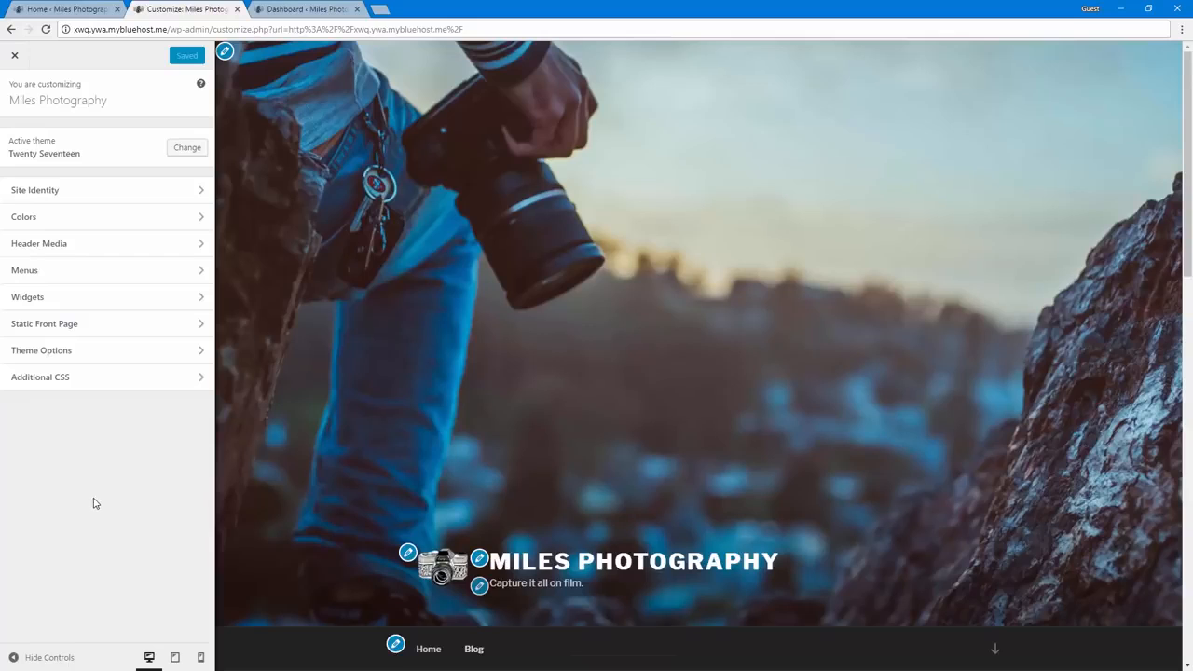
pyautogui.click(176, 658)
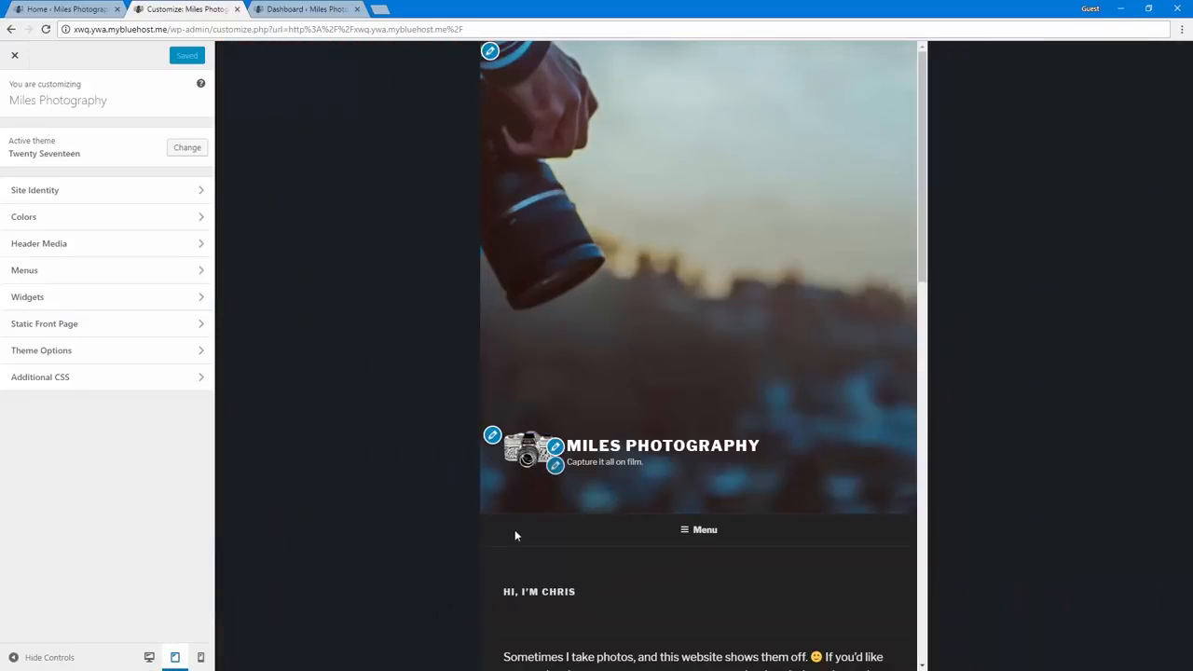
pyautogui.scroll(-3, 519, 545)
pyautogui.scroll(-8, 519, 545)
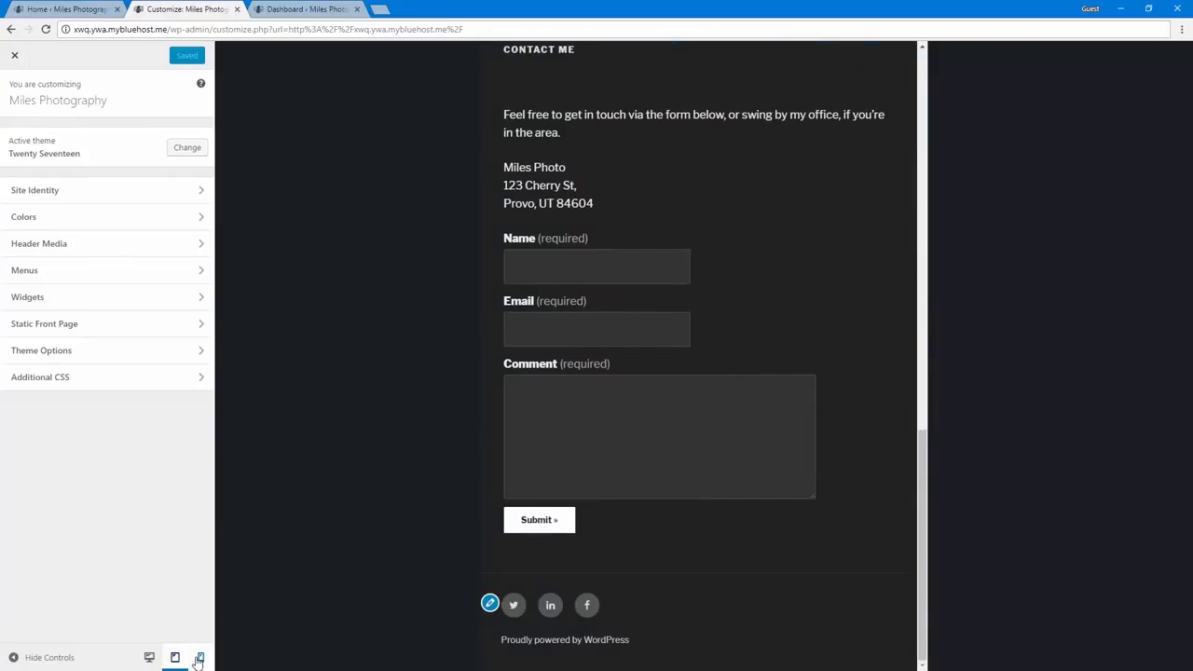
# - Preview the front page at mobile size, expanding and collapsing its navigation menu and checking the sections through the whole page
pyautogui.click(201, 657)
pyautogui.scroll(10, 763, 401)
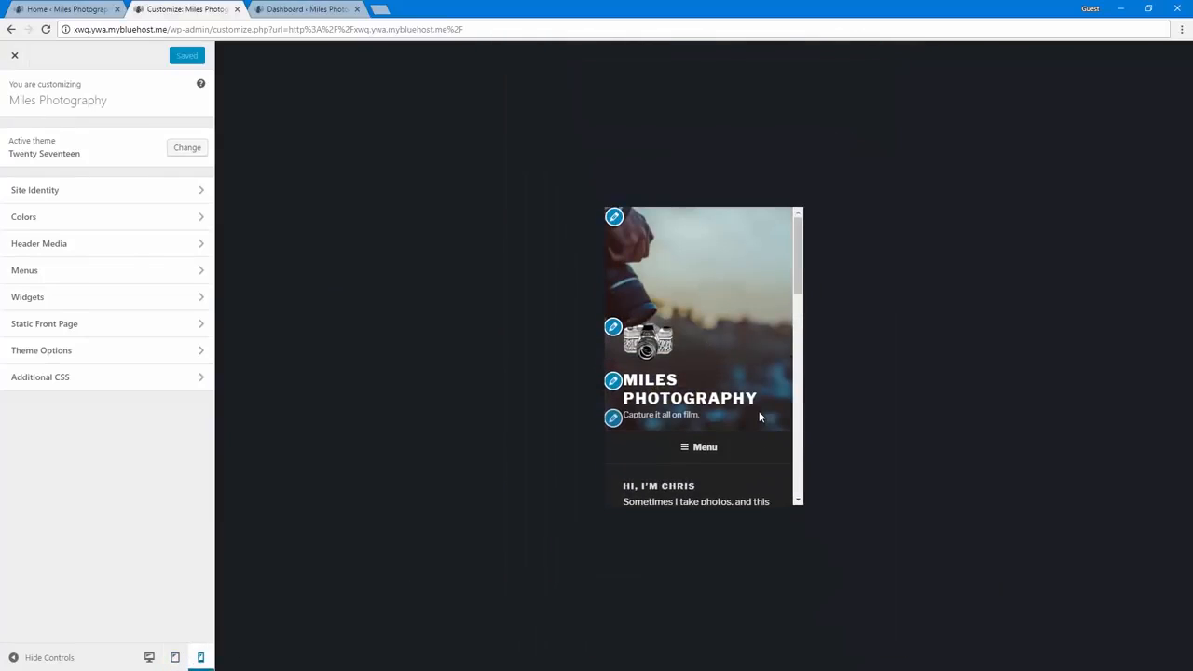
pyautogui.click(701, 452)
pyautogui.scroll(-3, 700, 457)
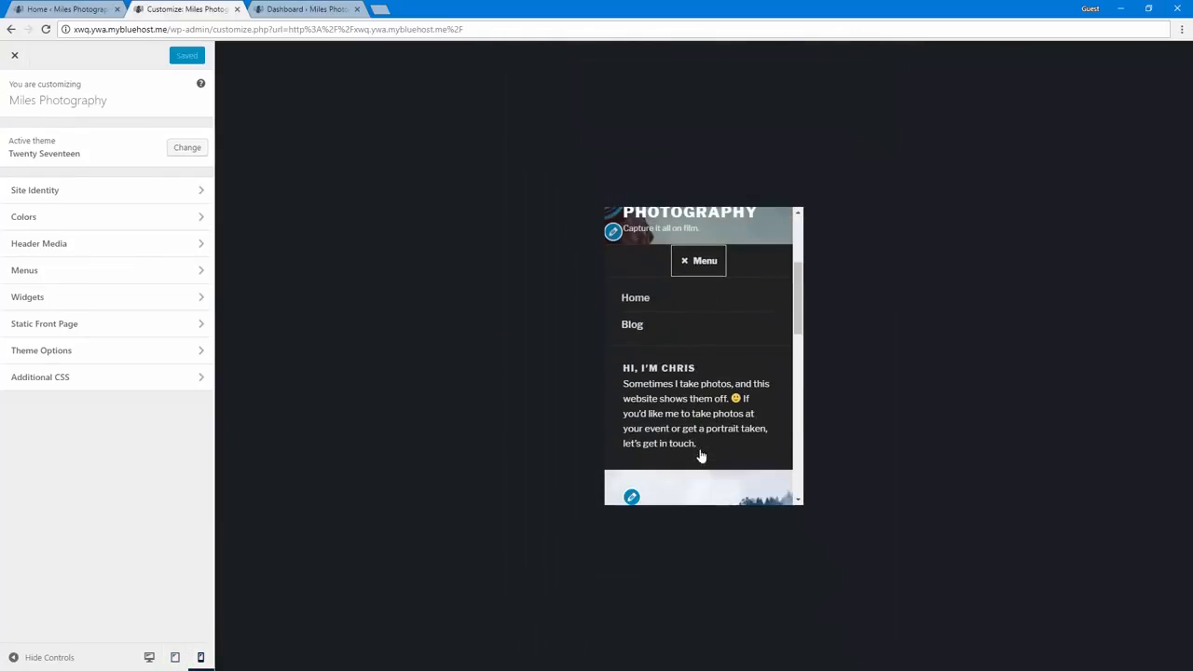
pyautogui.scroll(1, 689, 329)
pyautogui.click(690, 329)
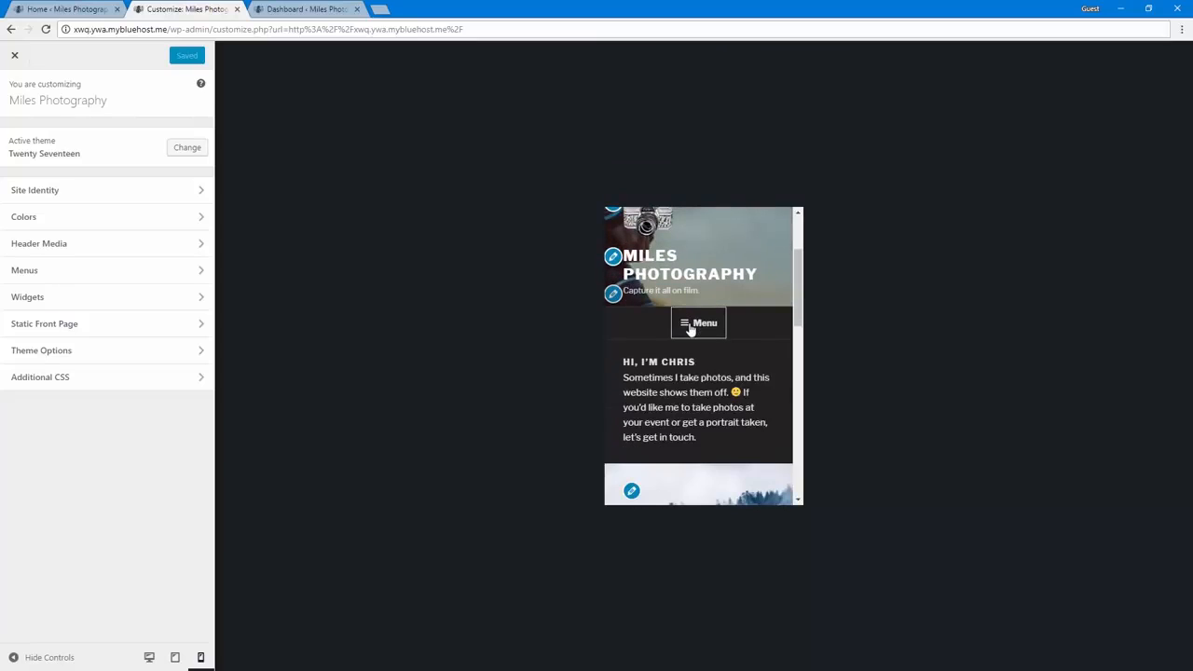
pyautogui.scroll(-5, 703, 437)
pyautogui.scroll(1, 705, 438)
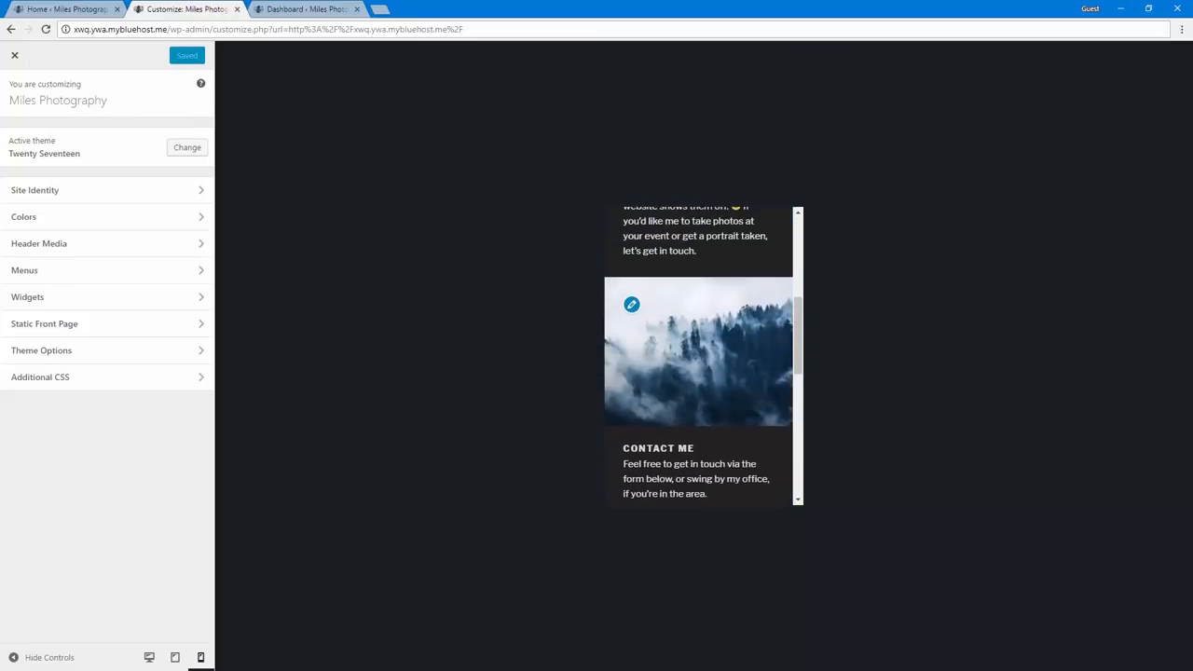
pyautogui.scroll(-5, 705, 438)
pyautogui.scroll(15, 697, 458)
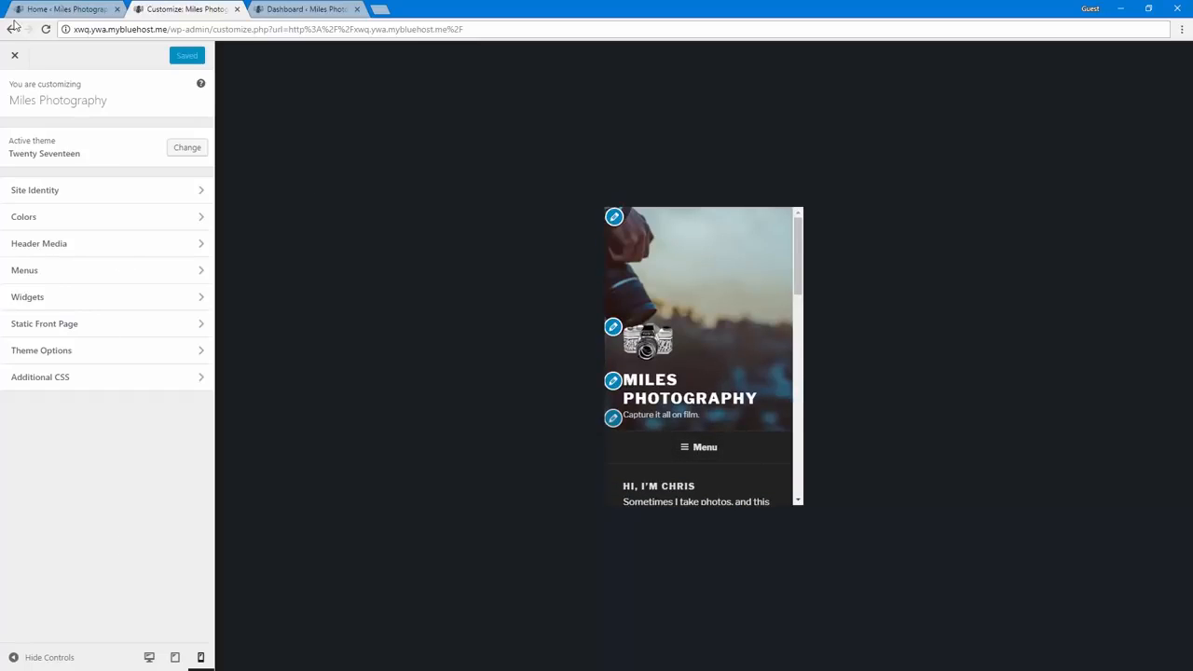
# - Close the customizer and open the Bluehost home page in the WordPress dashboard
pyautogui.click(14, 56)
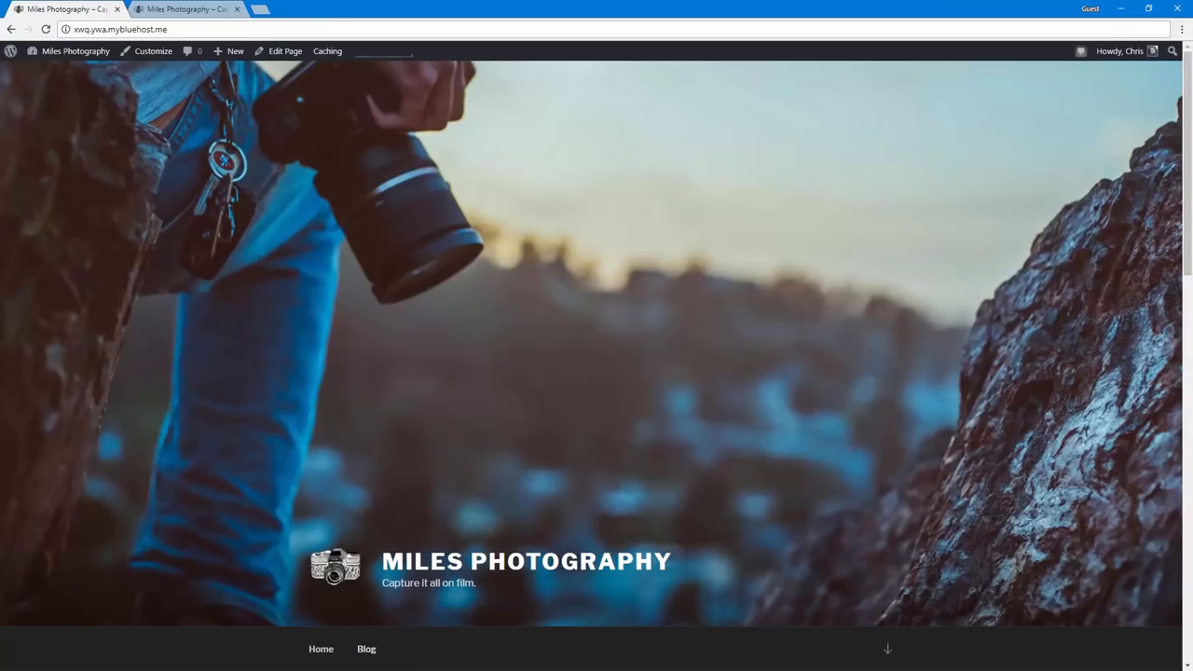
pyautogui.click(56, 51)
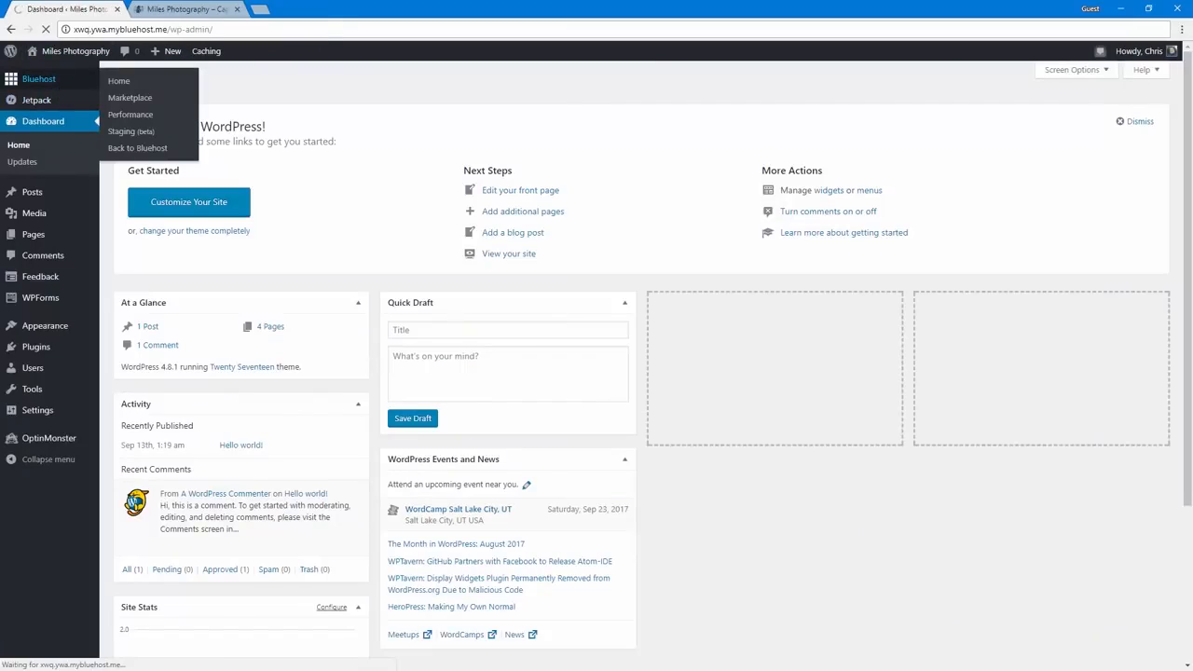
pyautogui.click(38, 79)
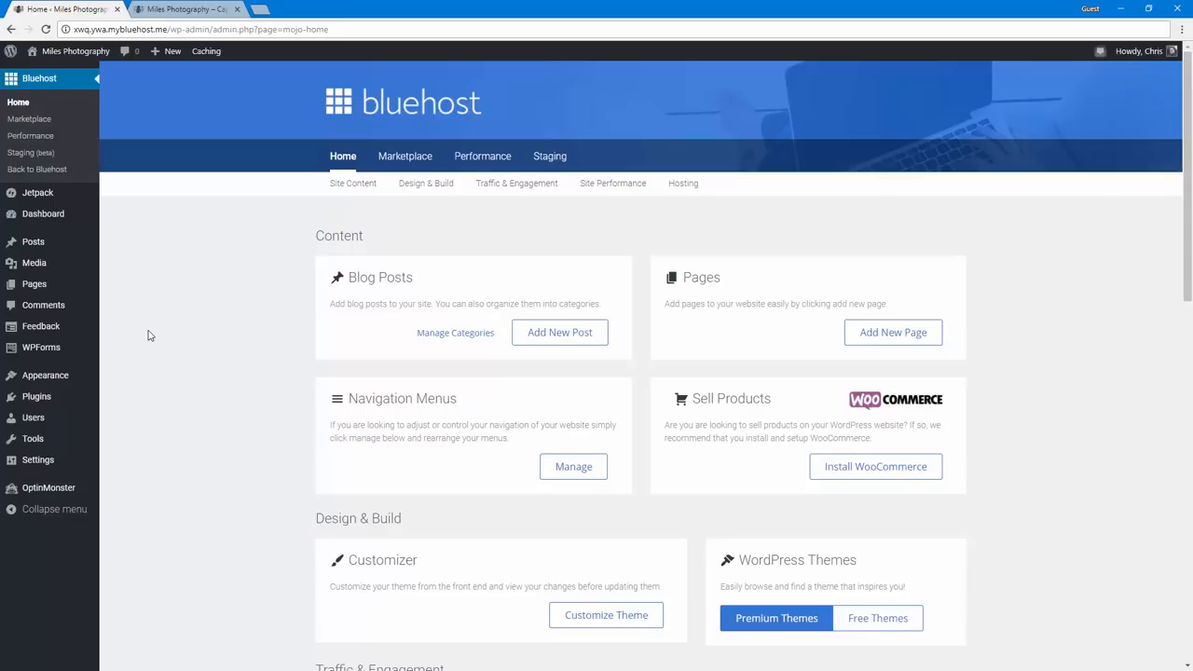
# - Review the content, design, and traffic tools offered on the Bluehost home page
pyautogui.scroll(-2, 392, 296)
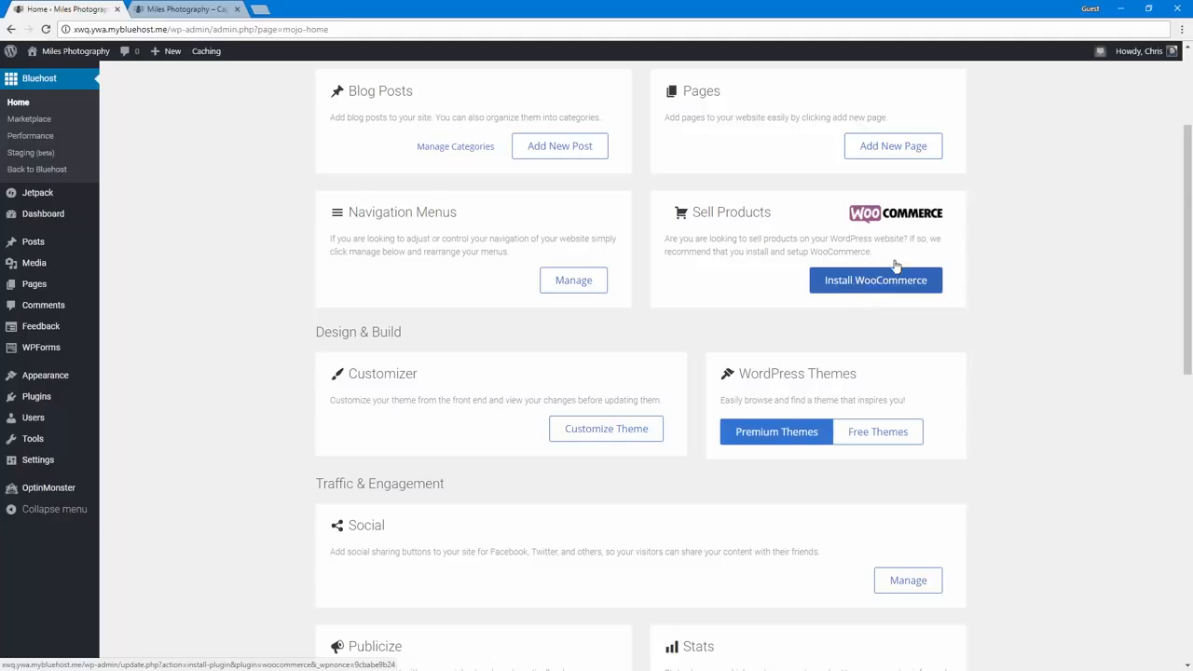
pyautogui.scroll(2, 659, 353)
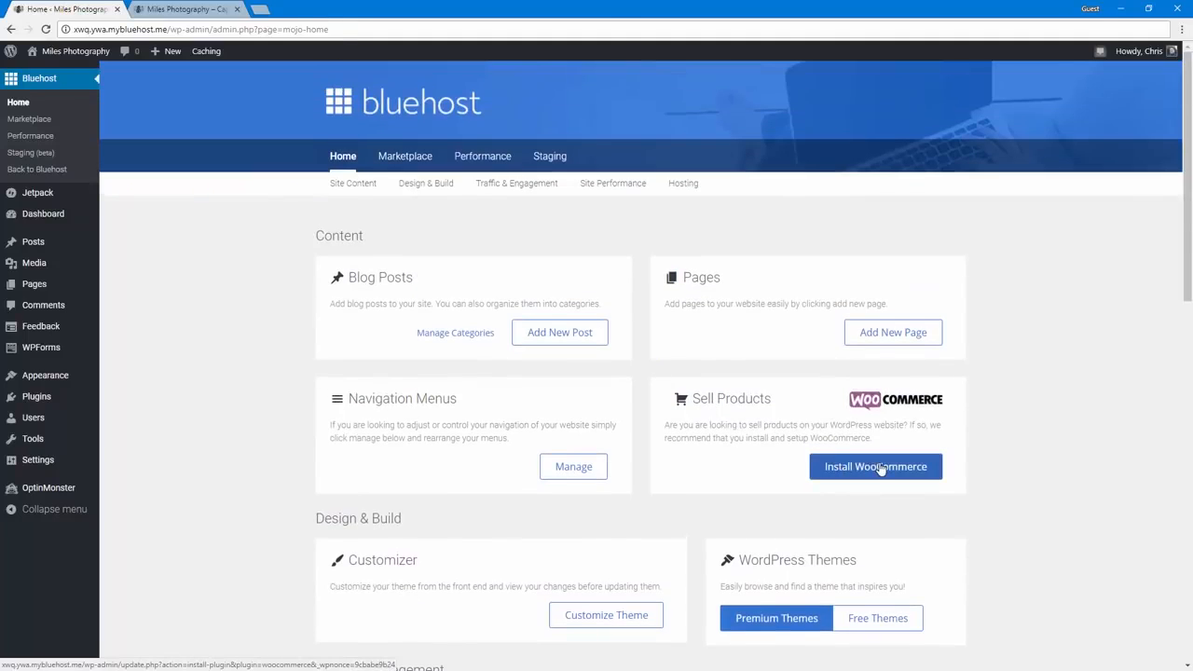
pyautogui.scroll(-11, 920, 468)
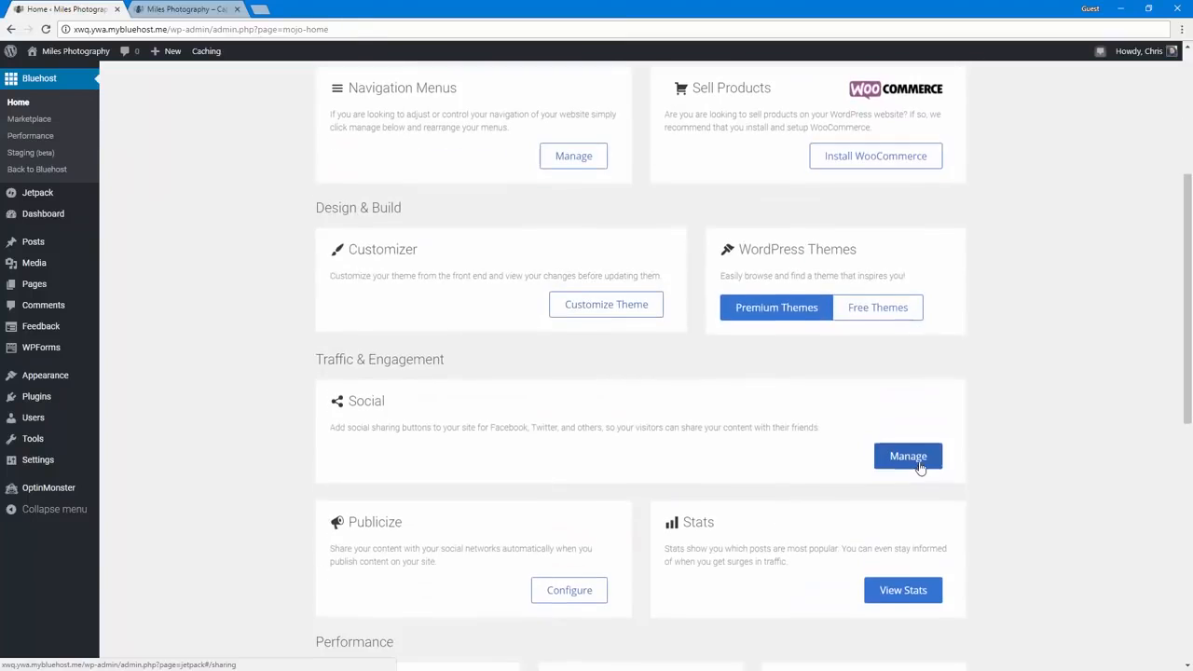
pyautogui.scroll(10, 919, 528)
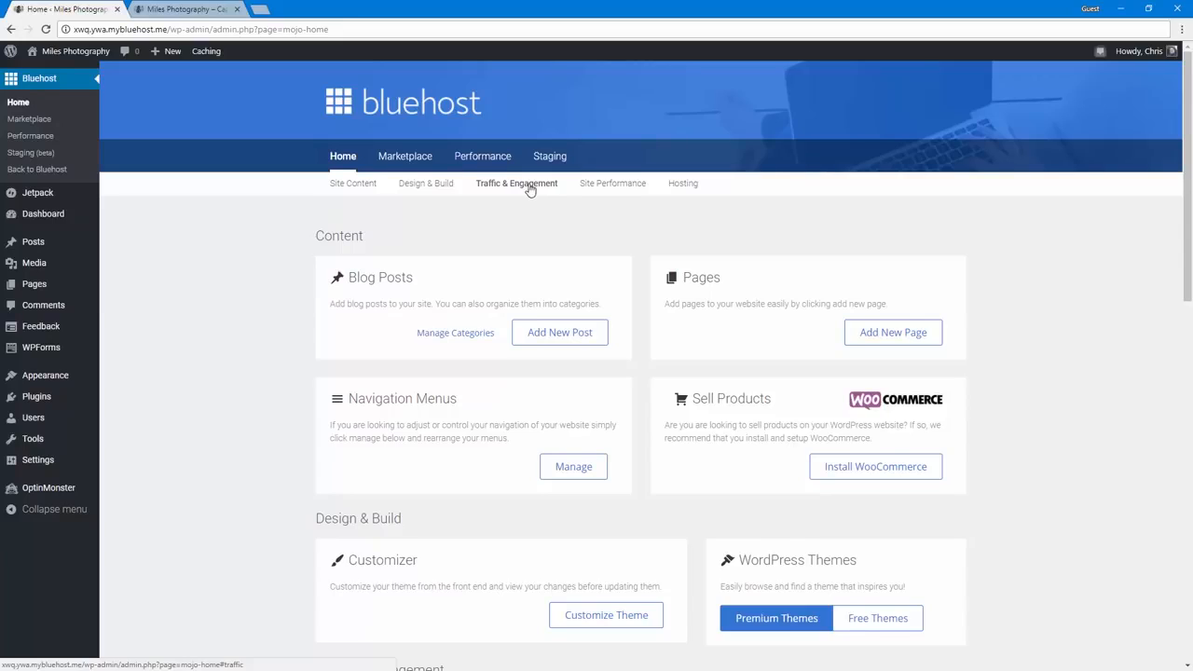
pyautogui.click(404, 155)
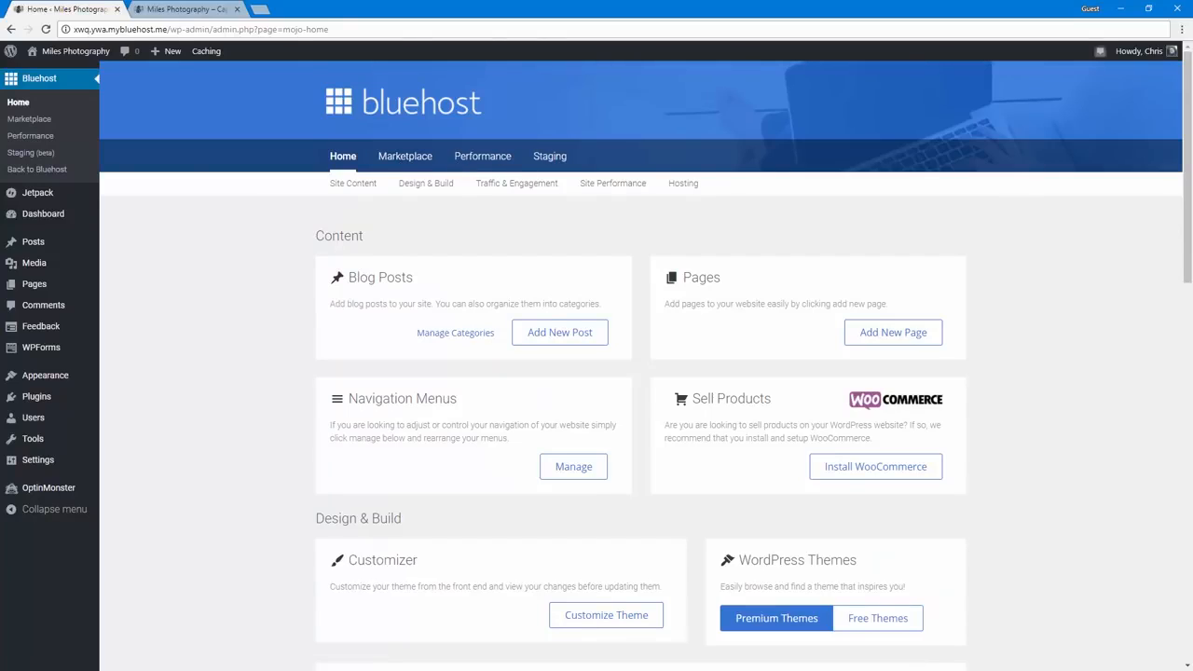